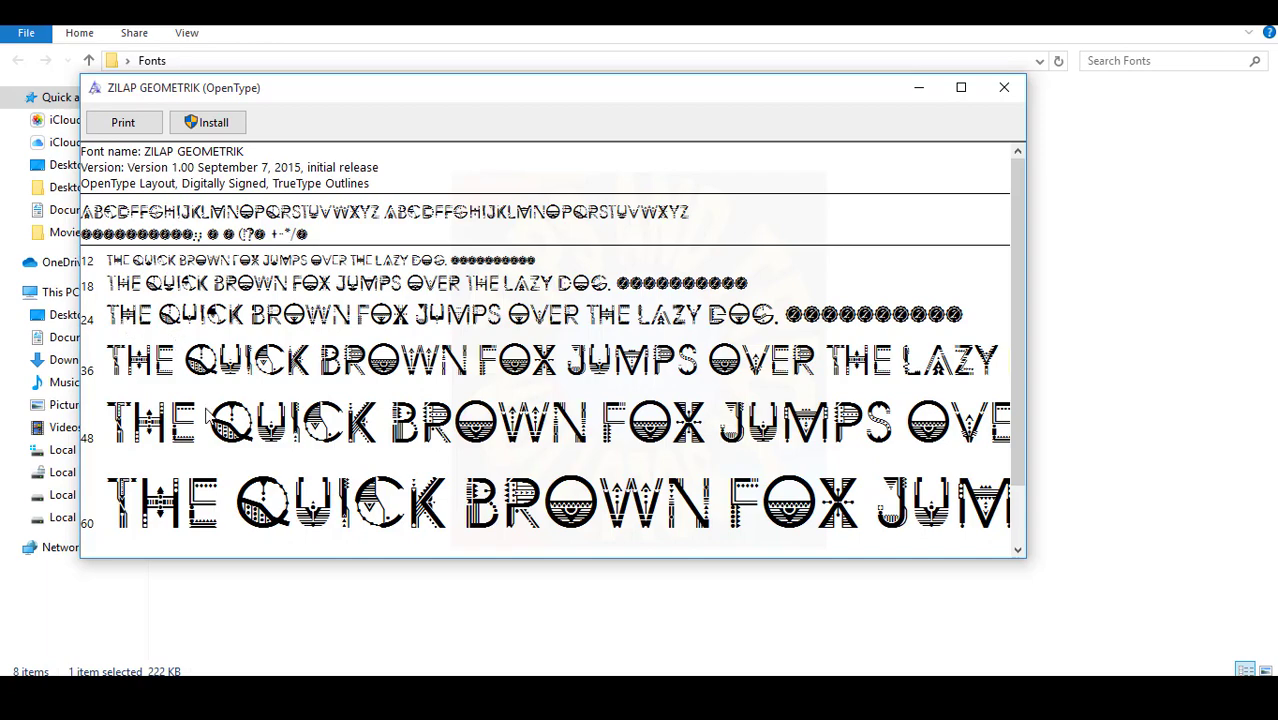
- Close the ZILAP GEOMETRIK font preview and return to the Fonts folder
drag(551, 87, 531, 377)
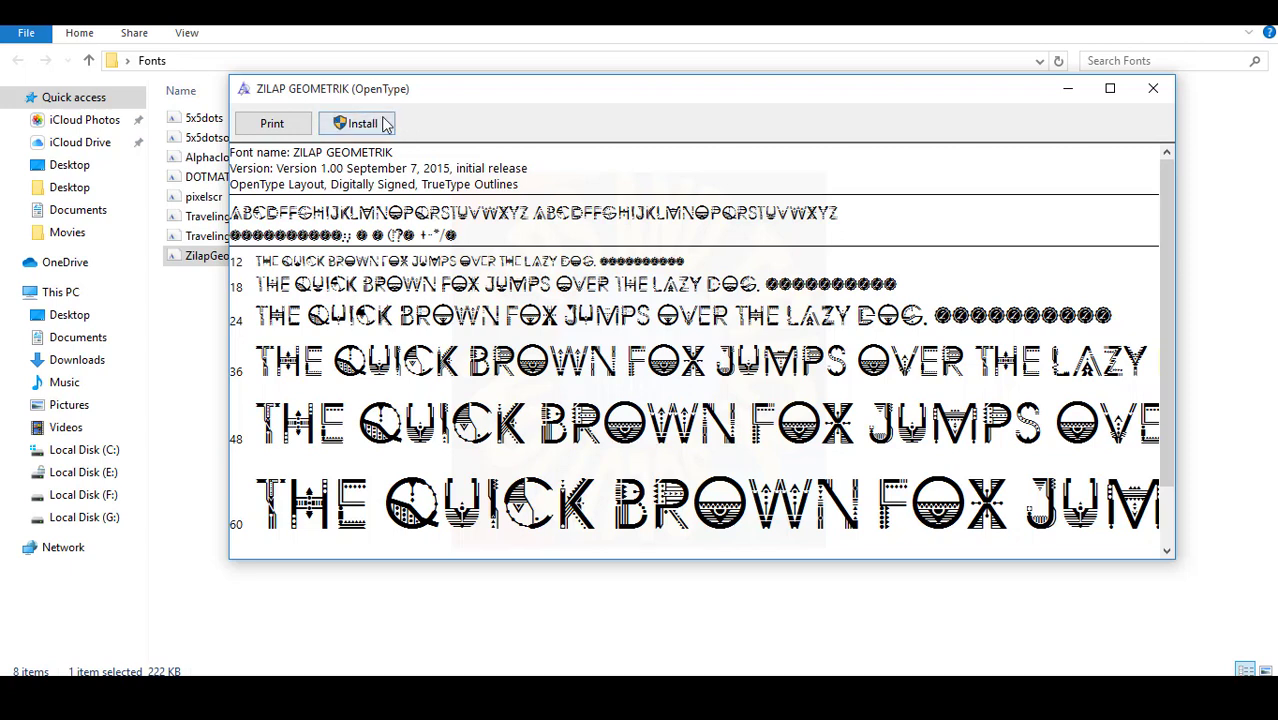
click(1150, 91)
click(526, 349)
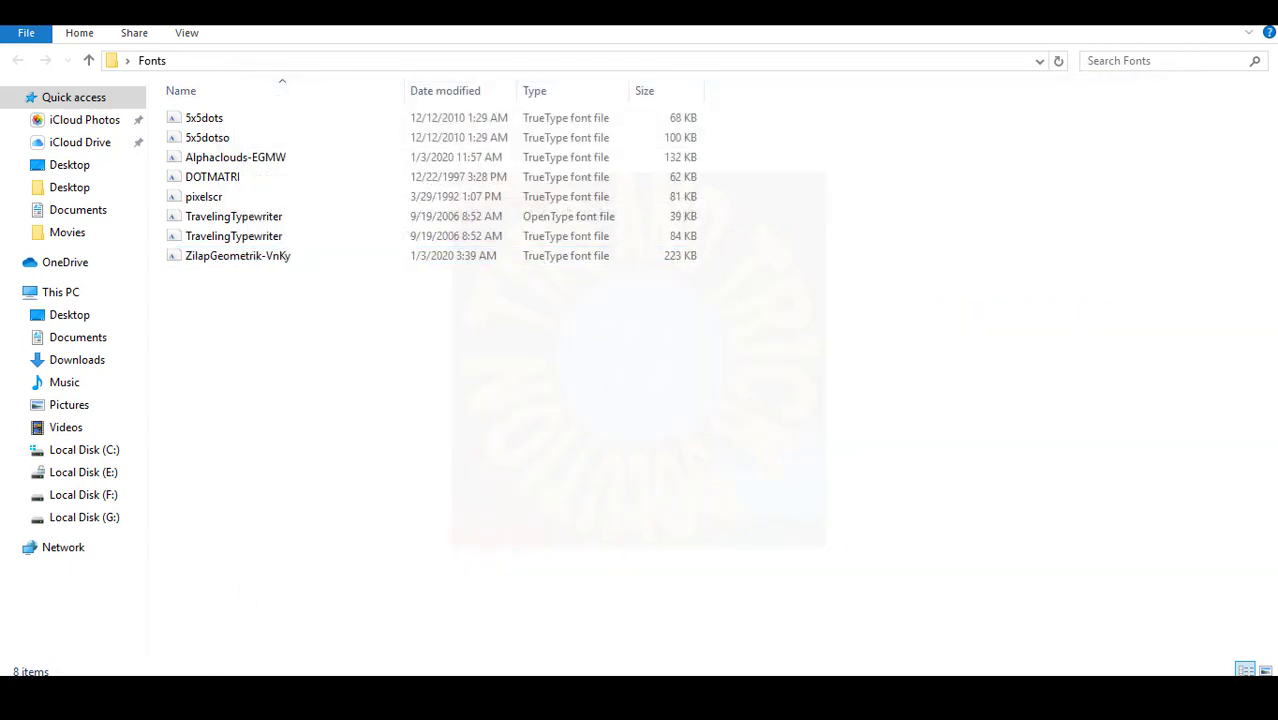
- Find and launch Word, and create a blank document
key(super+s)
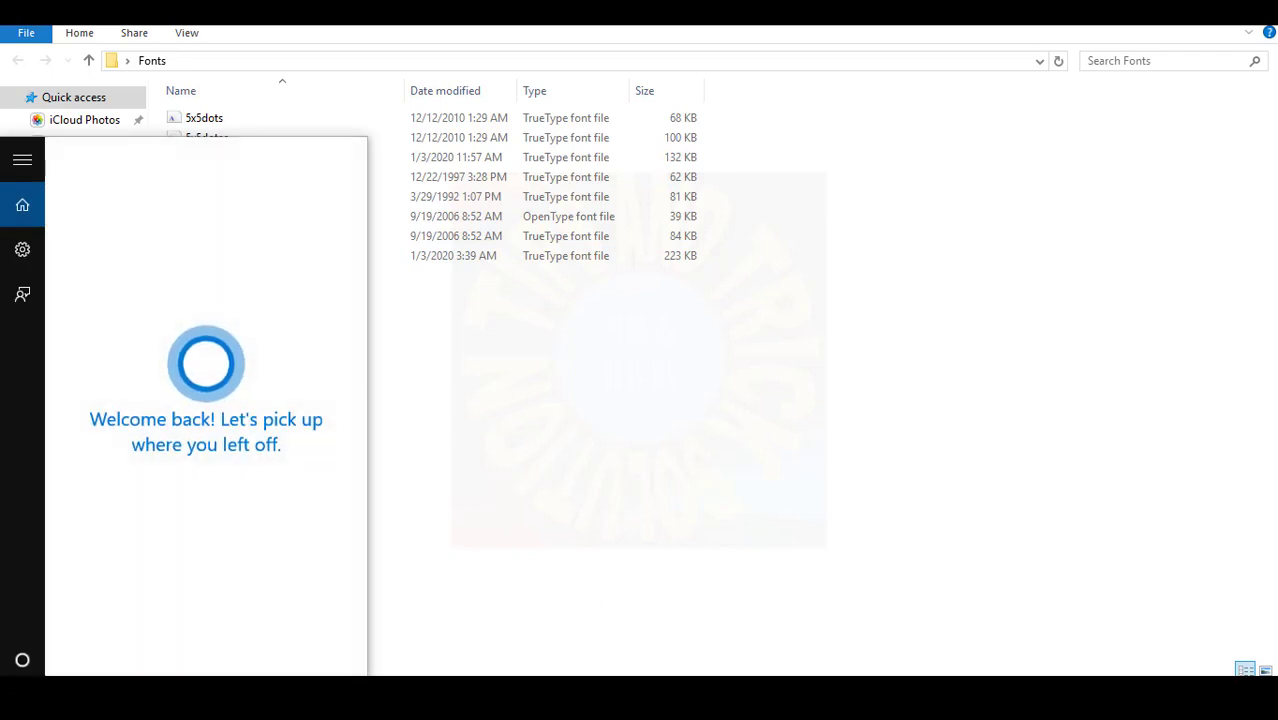
text(p)
key(BackSpace)
text(word)
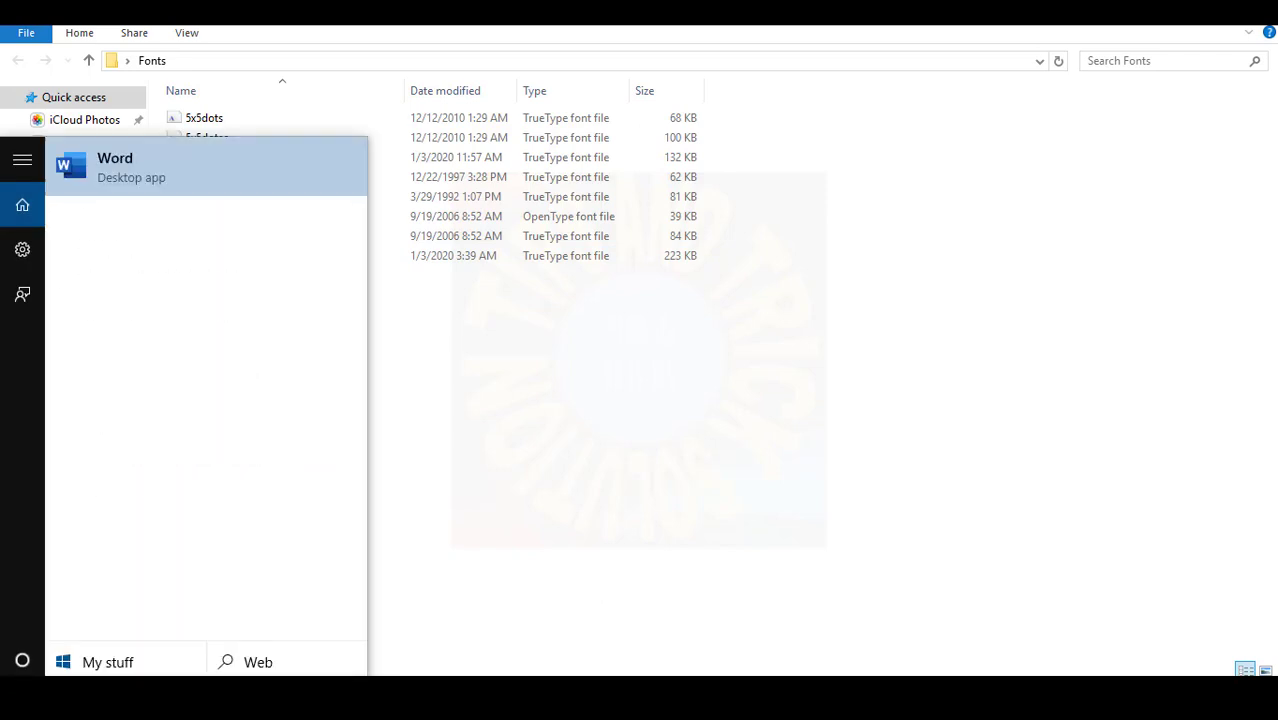
click(177, 167)
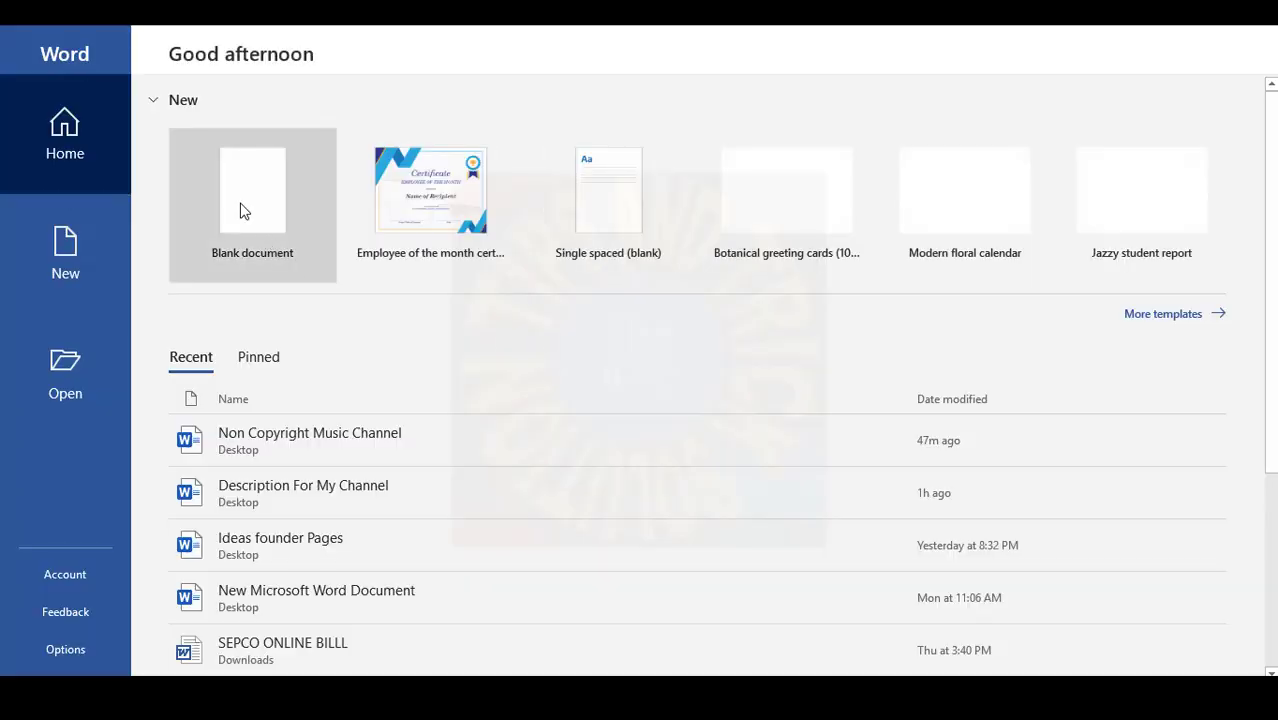
click(244, 211)
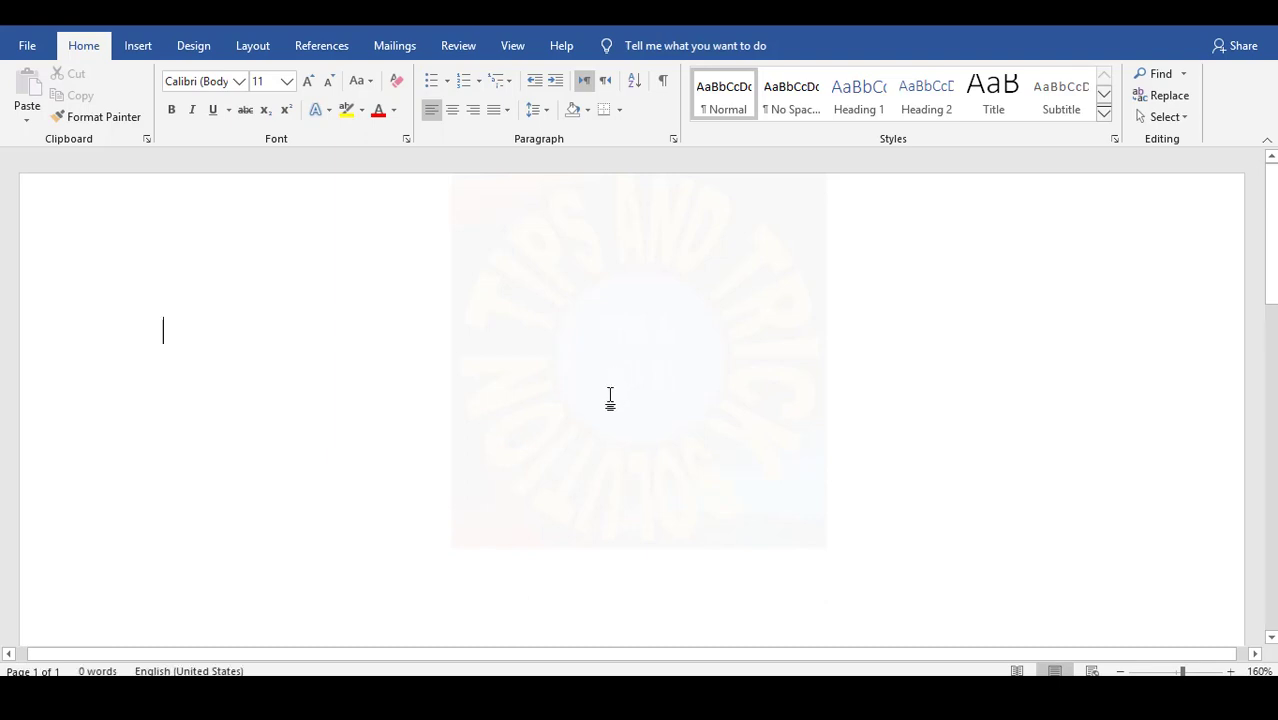
- Enter the line "How to add font in MS Office" in the blank document
text(how to add fo)
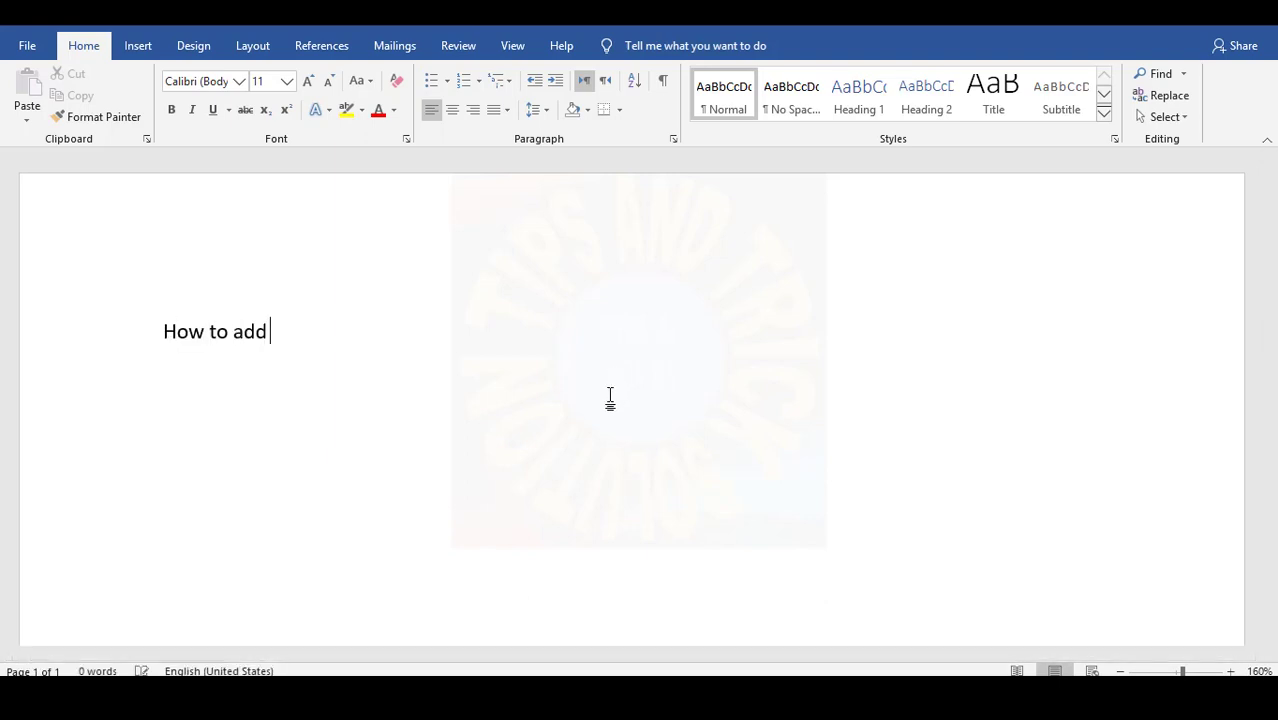
text(nt in)
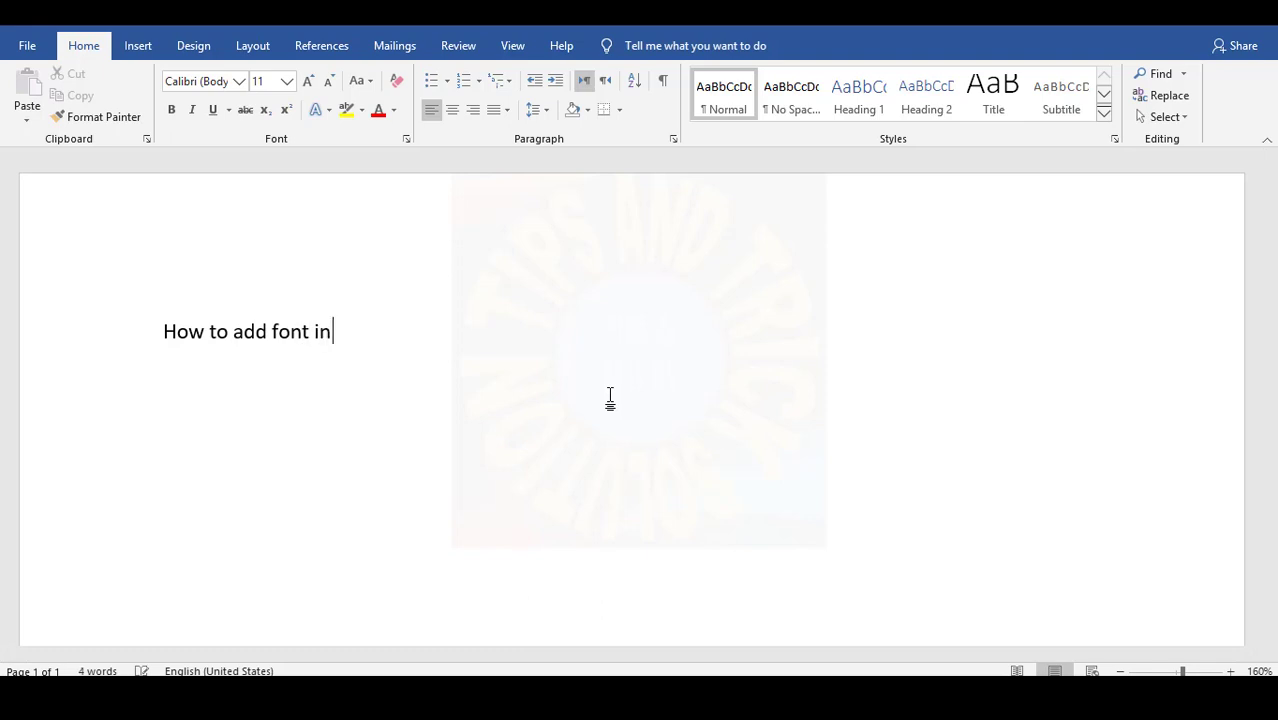
text( m)
text(MS Office)
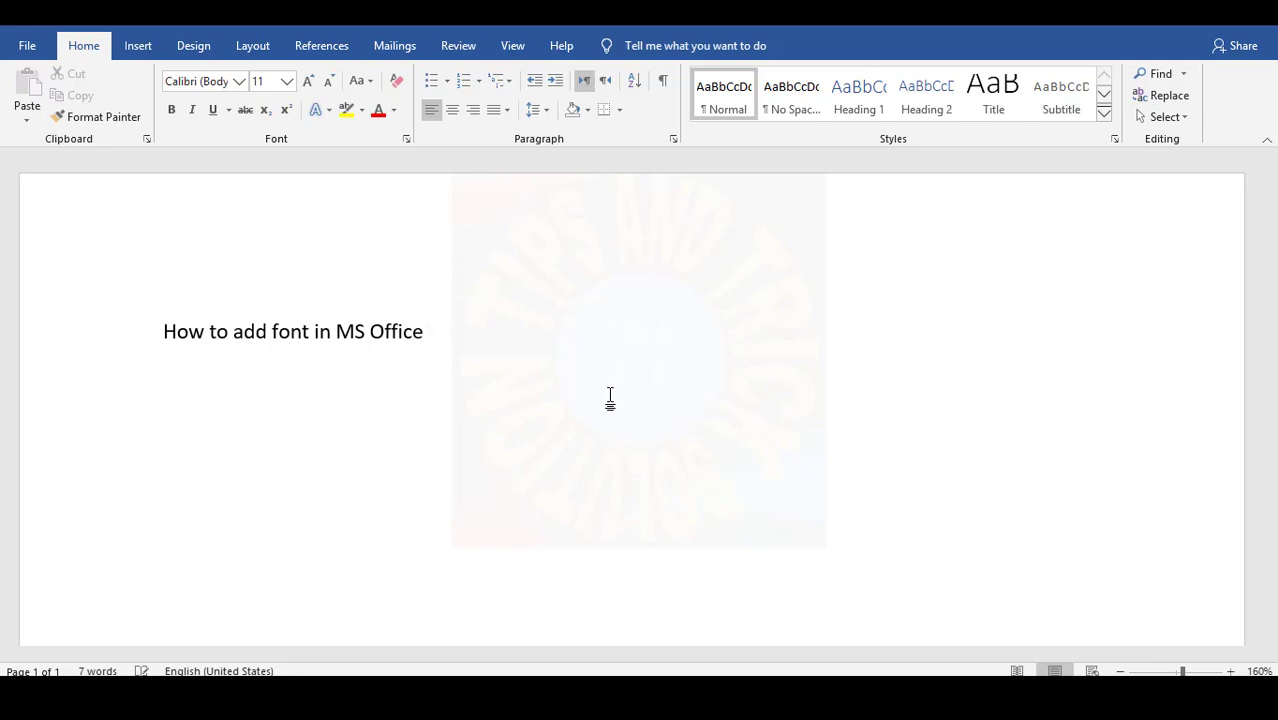
- Try to apply a font starting with "zil" to the line "How to add font in MS Office"
click(108, 316)
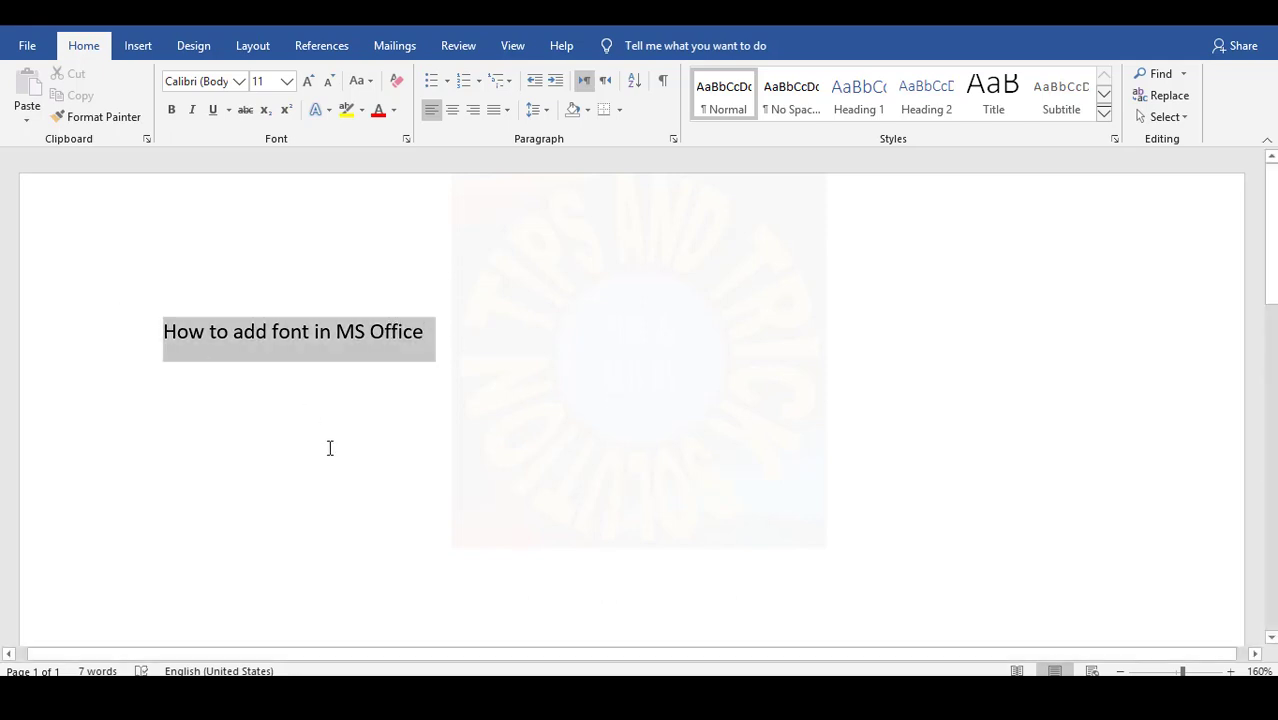
click(205, 86)
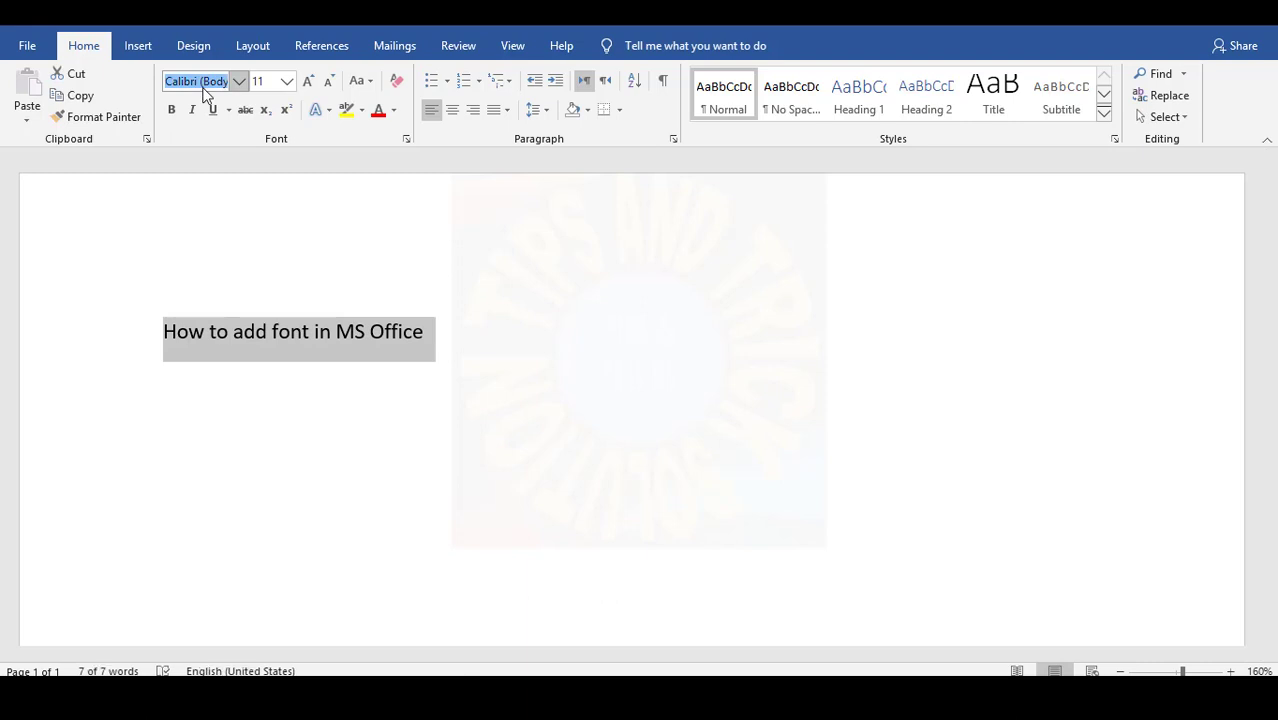
text(xi)
key(Return)
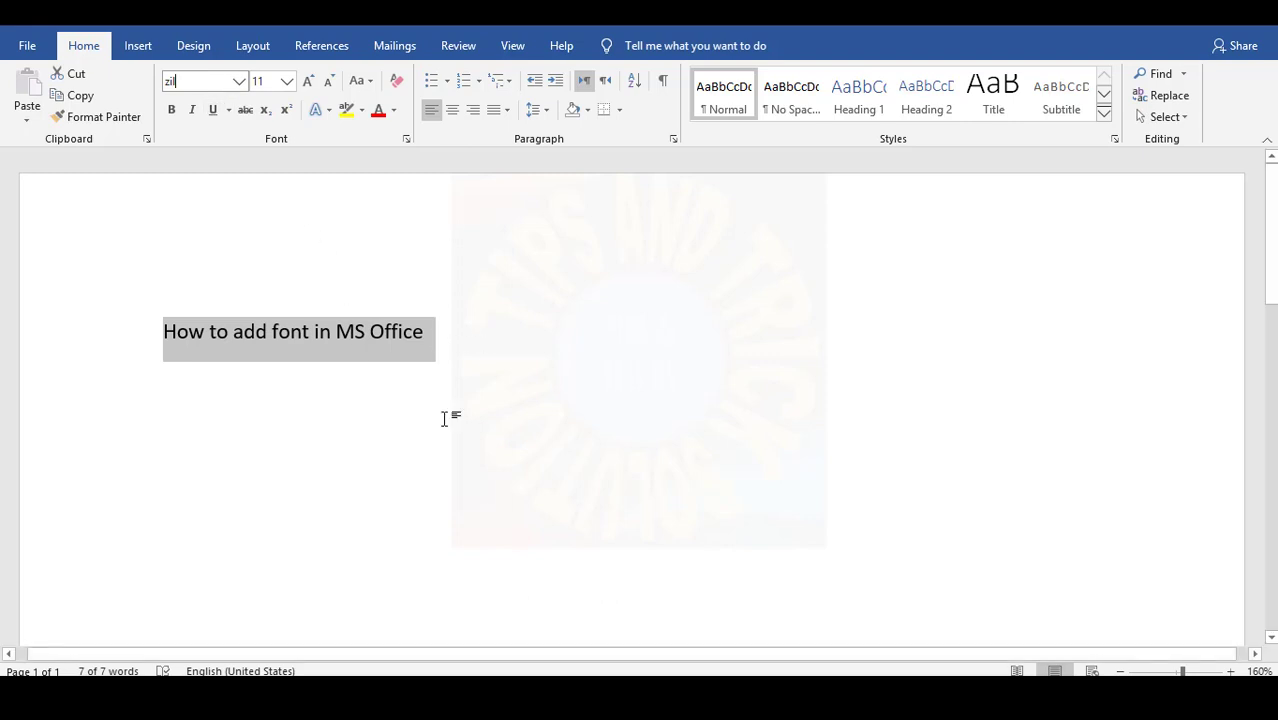
key(BackSpace)
key(BackSpace)
key(BackSpace)
click(451, 428)
- Switch to the Fonts folder in File Explorer and preview the font file ZilapGeometrik-VnKy
click(422, 672)
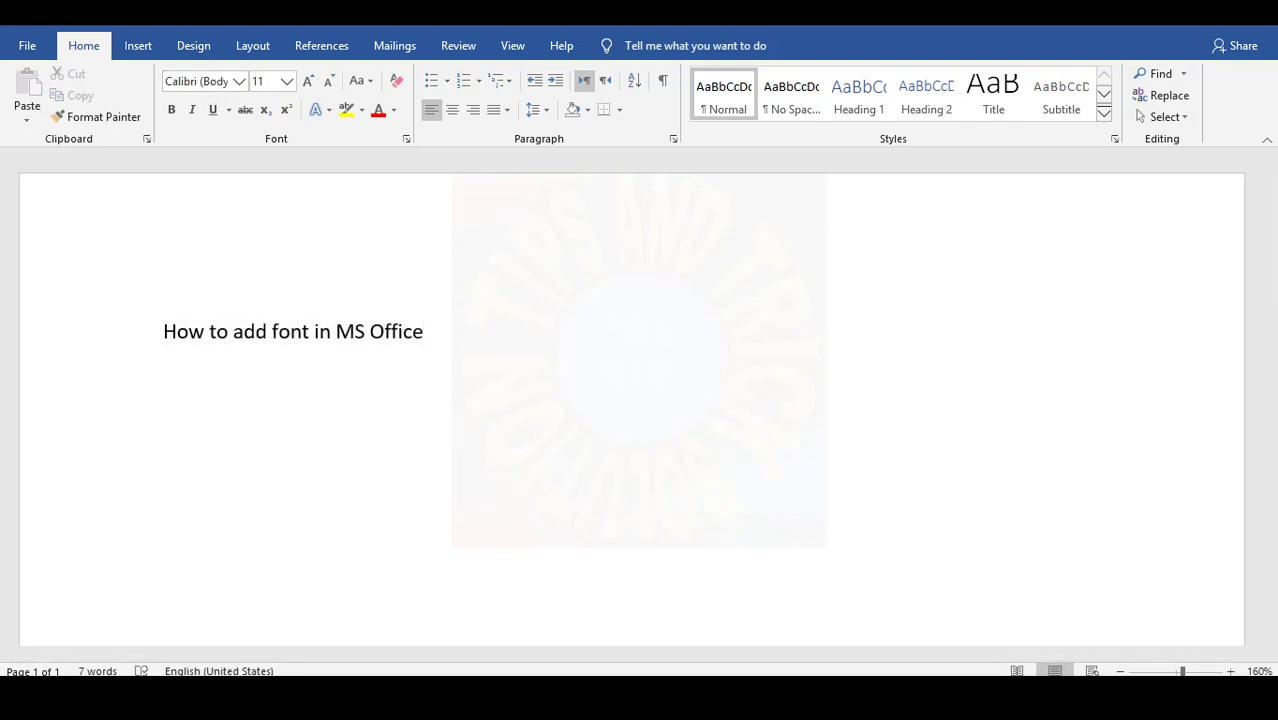
click(237, 258)
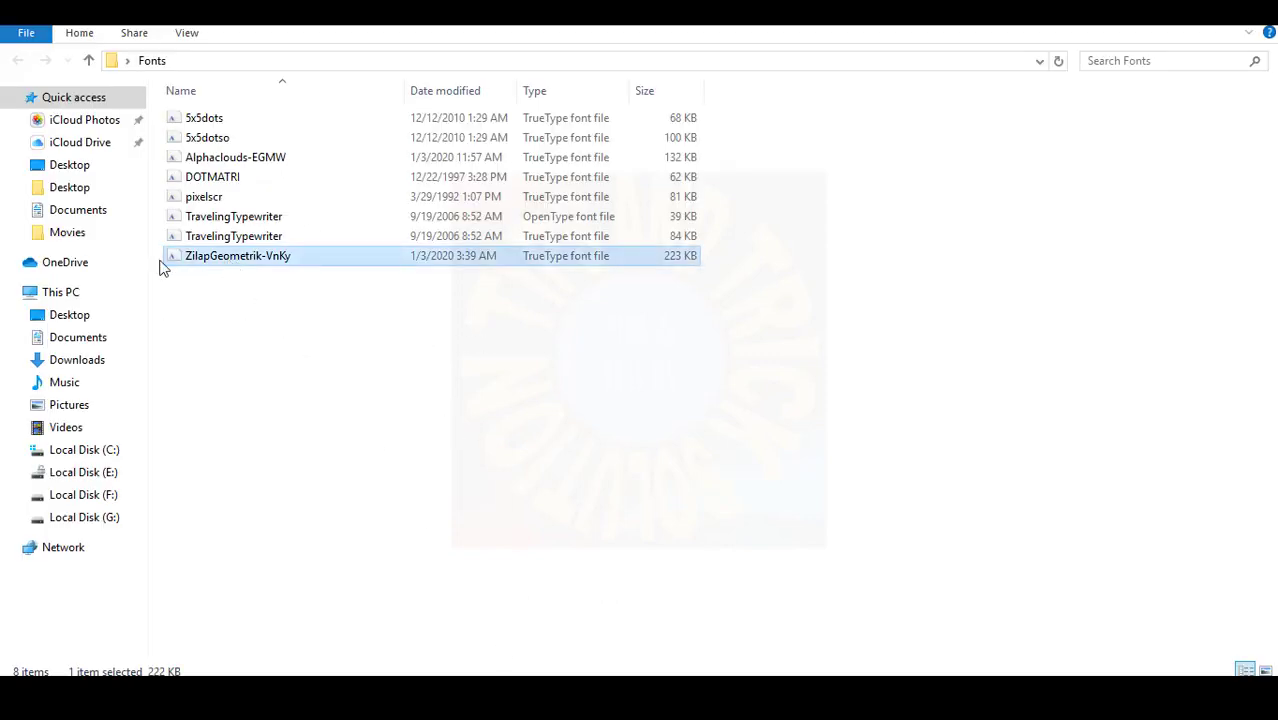
right_click(350, 256)
right_click(264, 256)
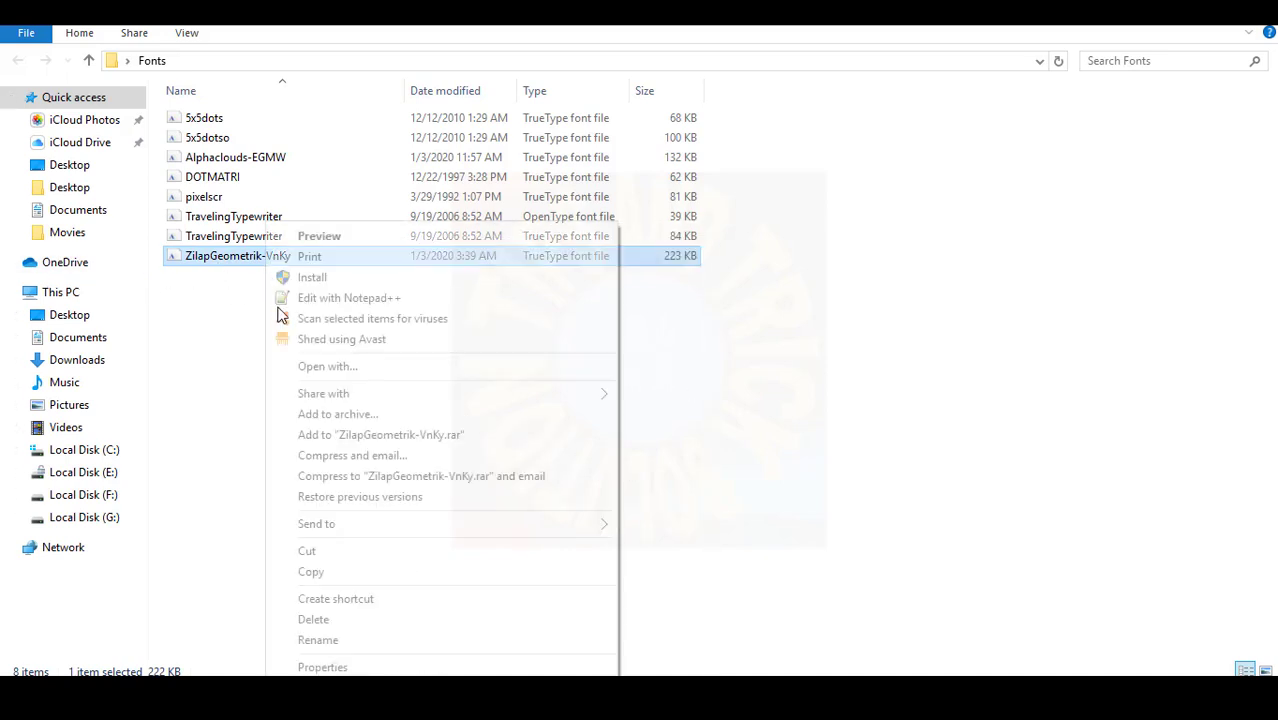
right_click(208, 256)
click(657, 378)
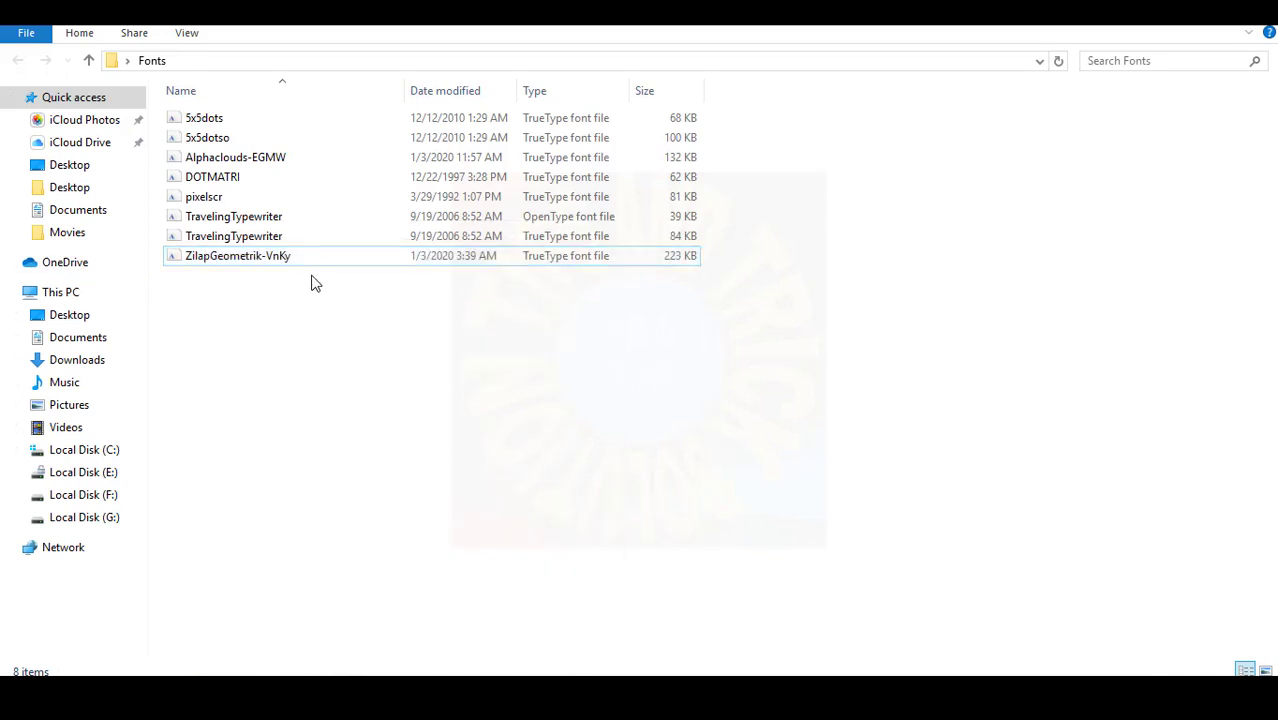
click(288, 260)
right_click(252, 258)
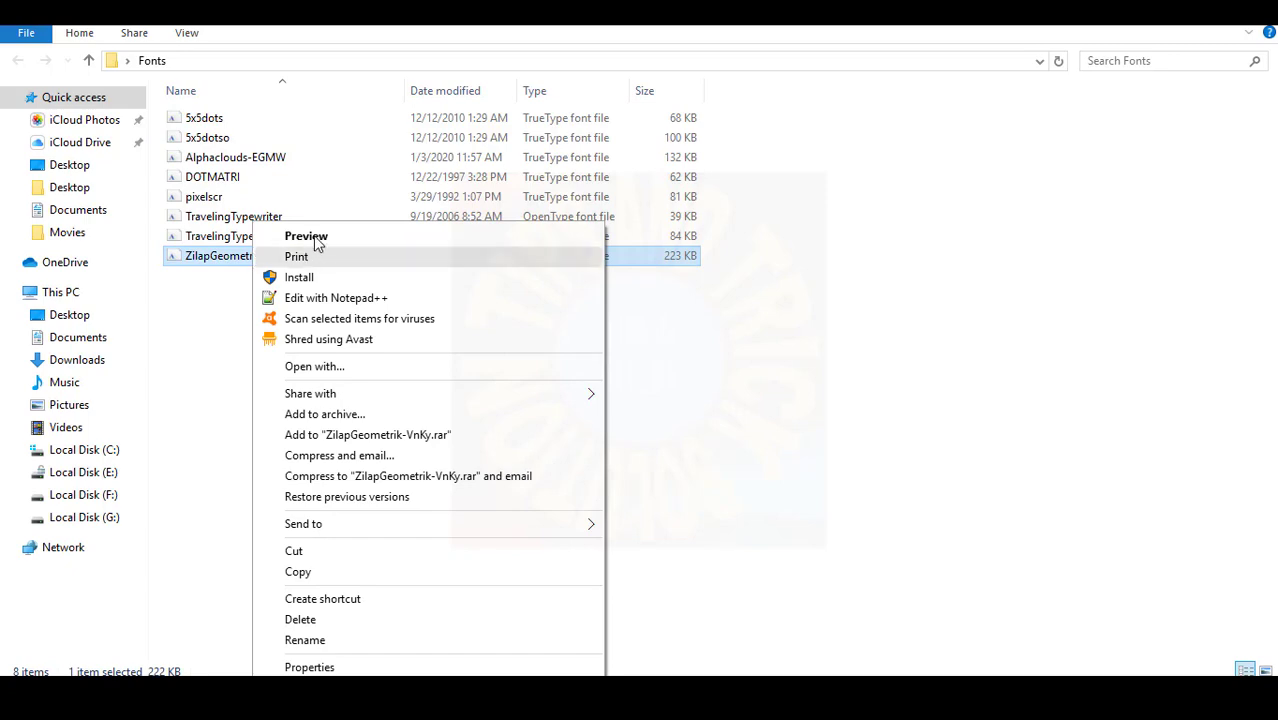
click(314, 240)
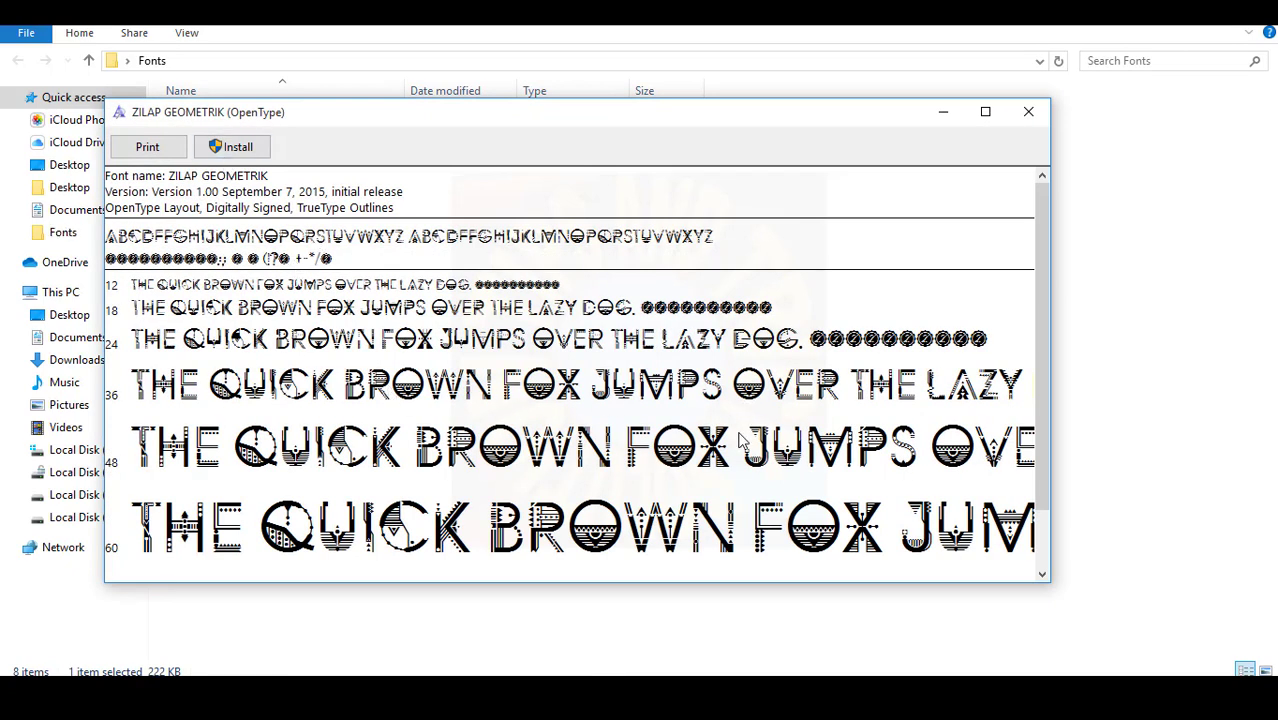
- Look through the ZILAP GEOMETRIK samples, install the font from its preview and close the preview
scroll(1042, 537, down, 2)
scroll(1042, 537, down, 2)
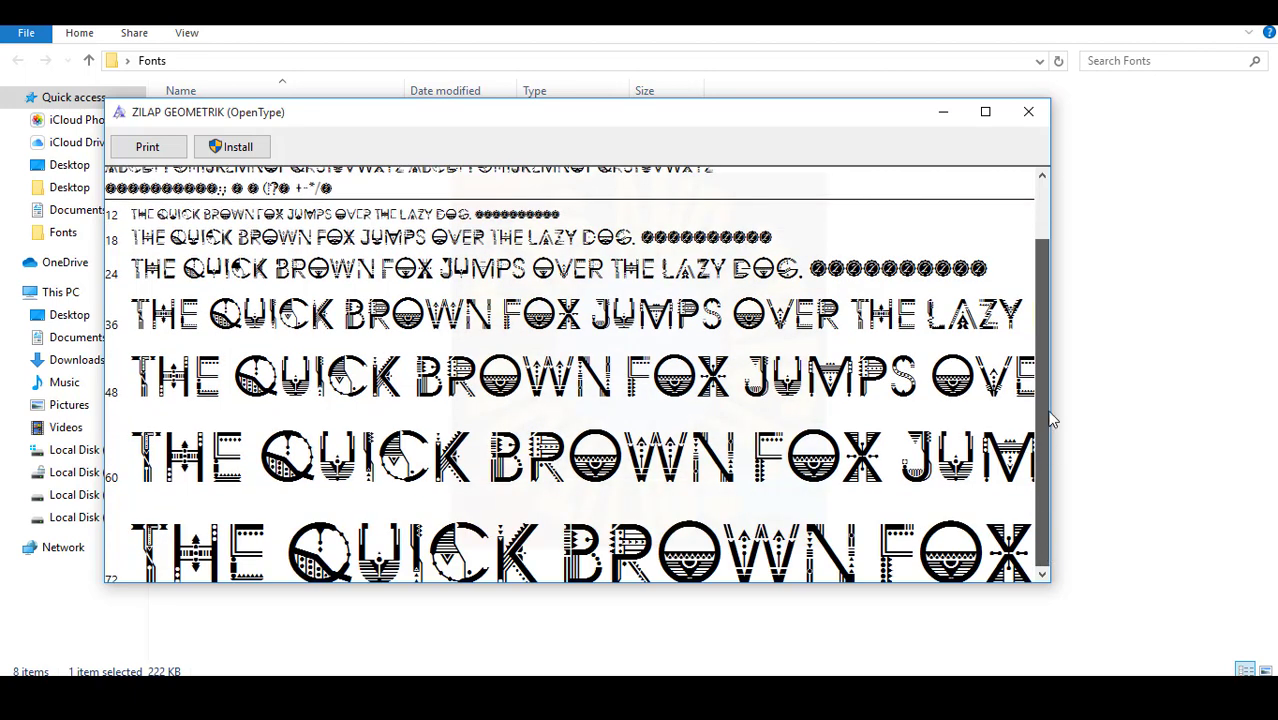
scroll(1050, 420, up, 5)
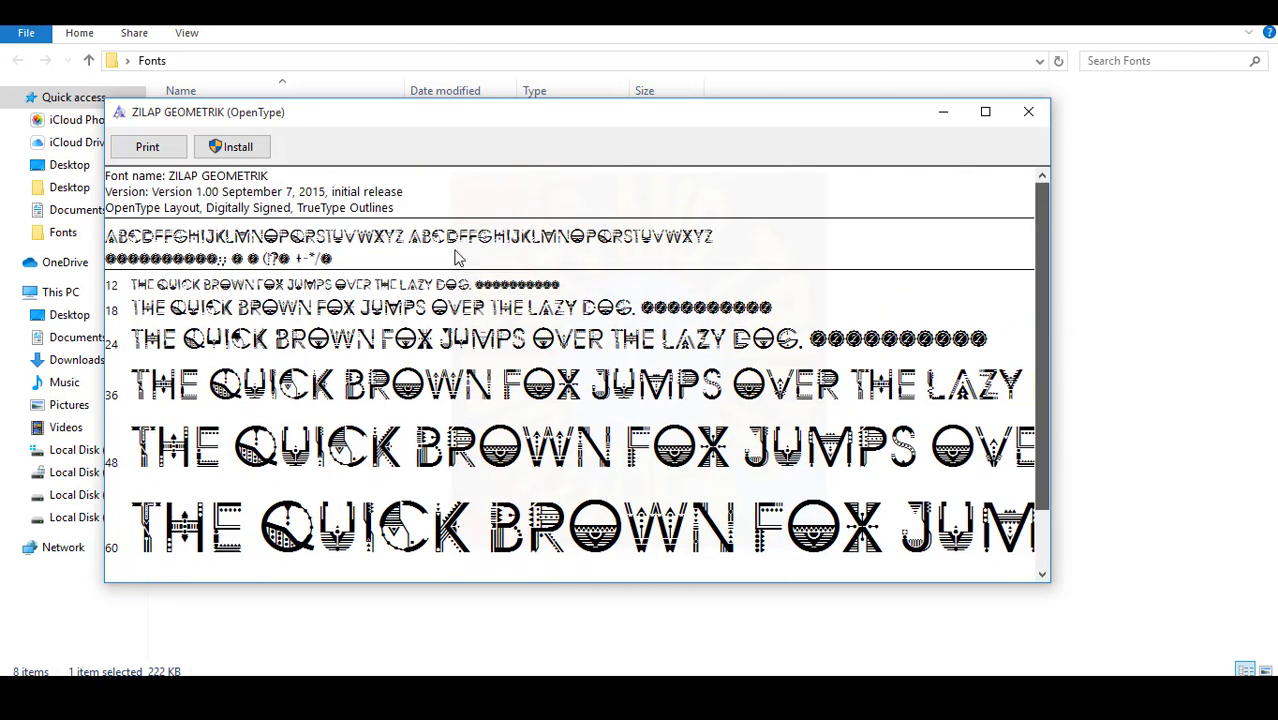
click(238, 148)
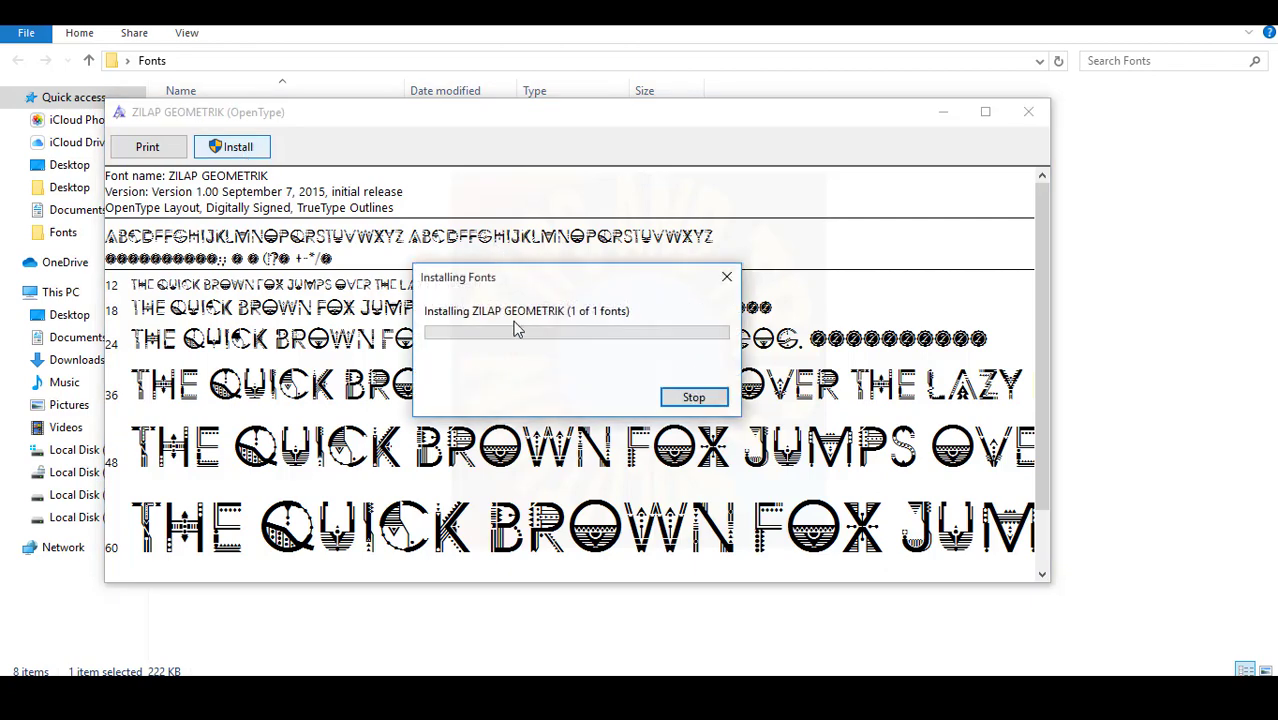
click(1028, 112)
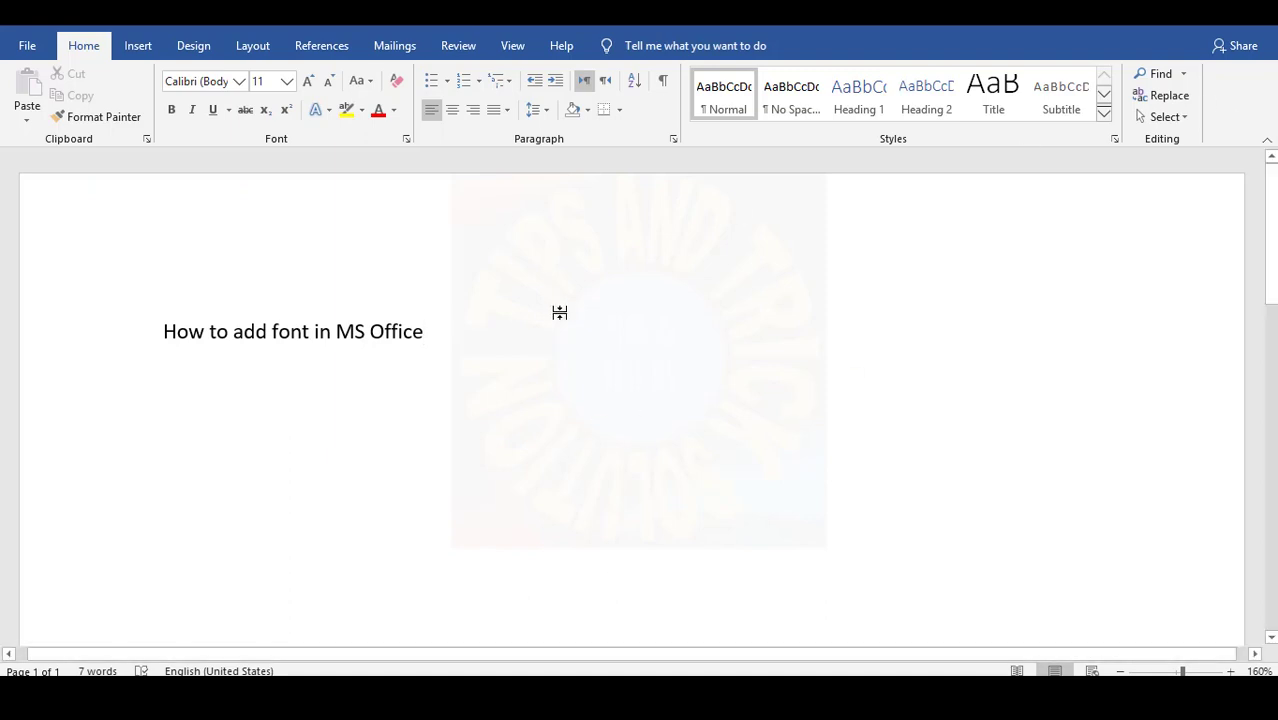
- In the Word document, add a second line reading "Font is install frist close word file open again"
key(Return)
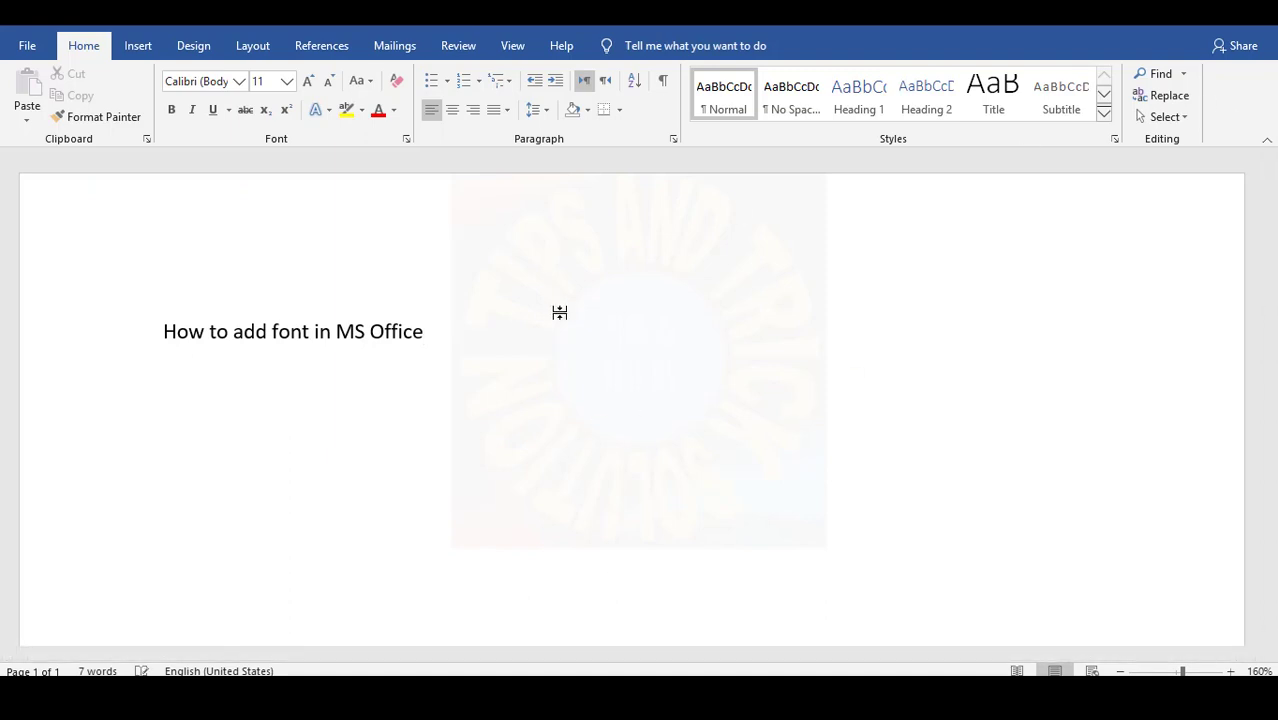
text(font is install)
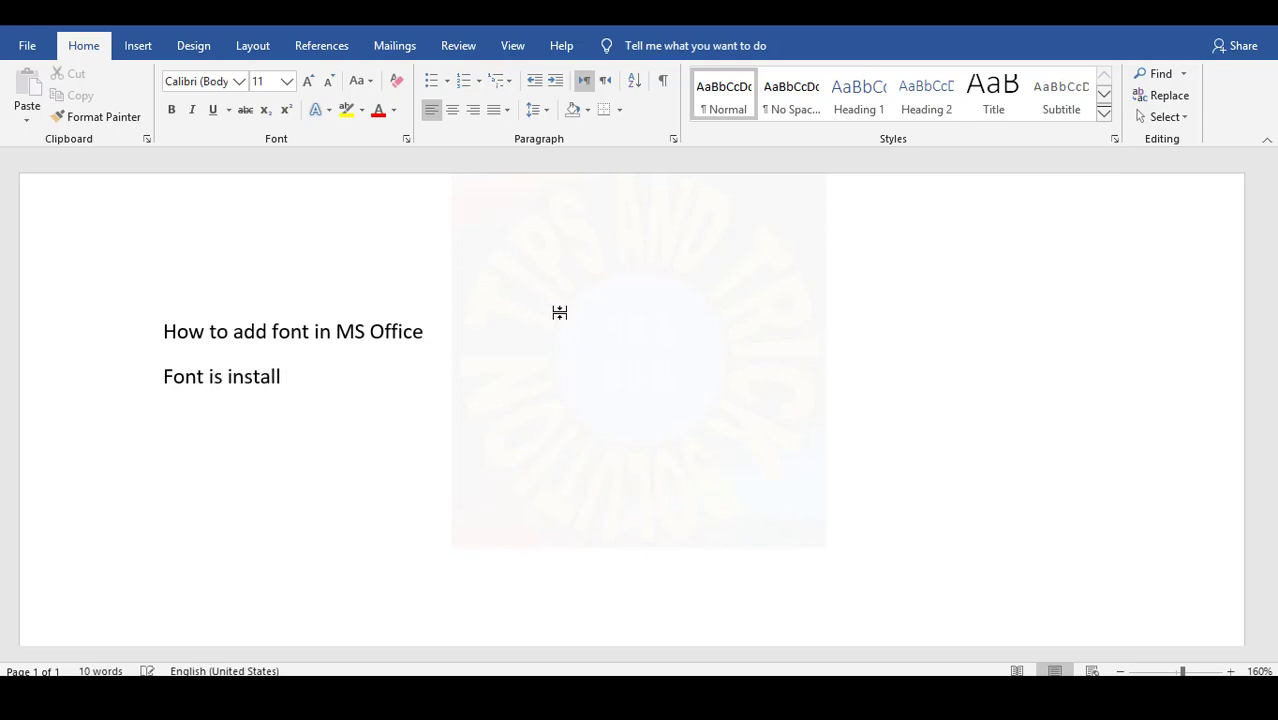
text( frist close)
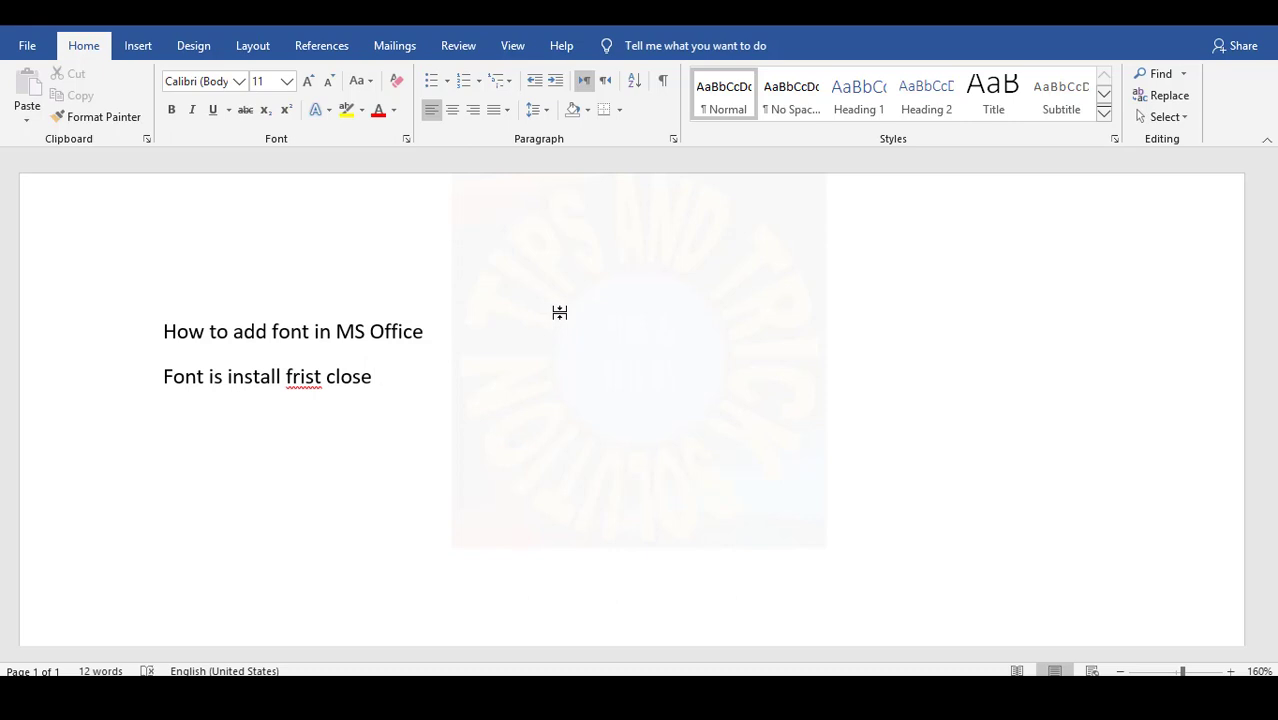
text(word file o)
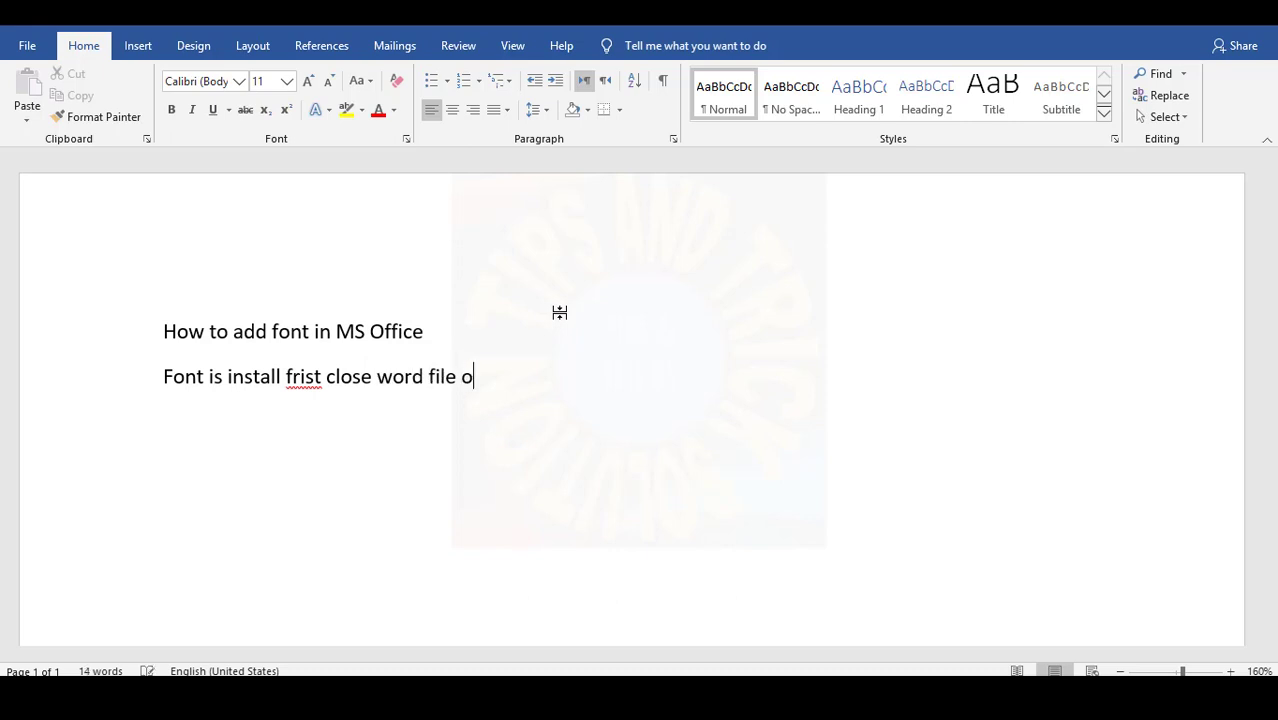
text(pen again)
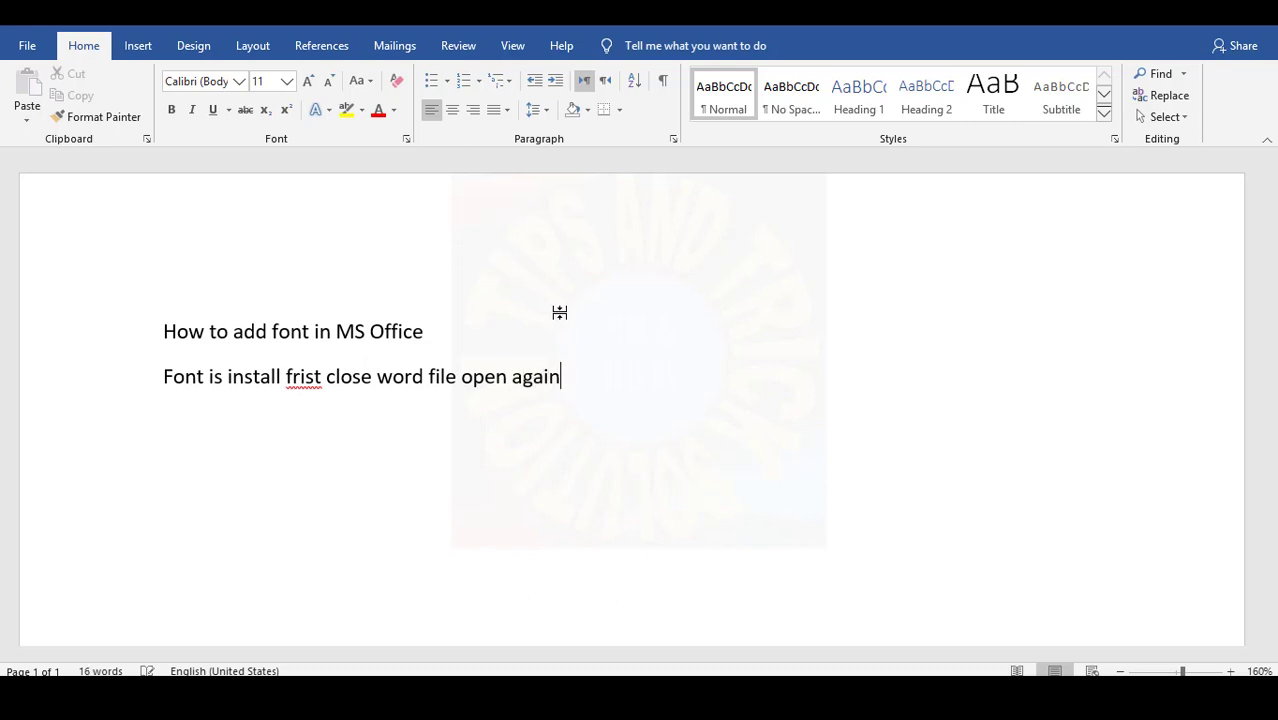
- Copy all the text in the document and close Word
key(ctrl+a)
key(ctrl+c)
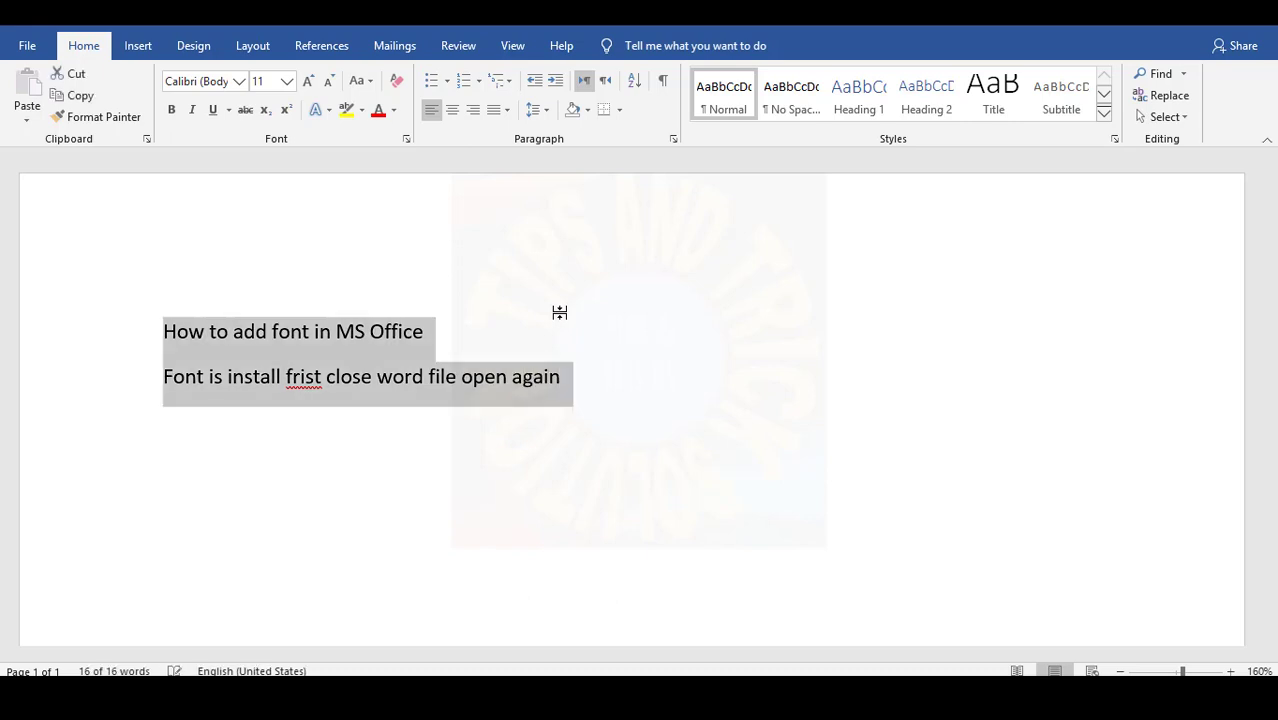
click(1252, 10)
click(652, 385)
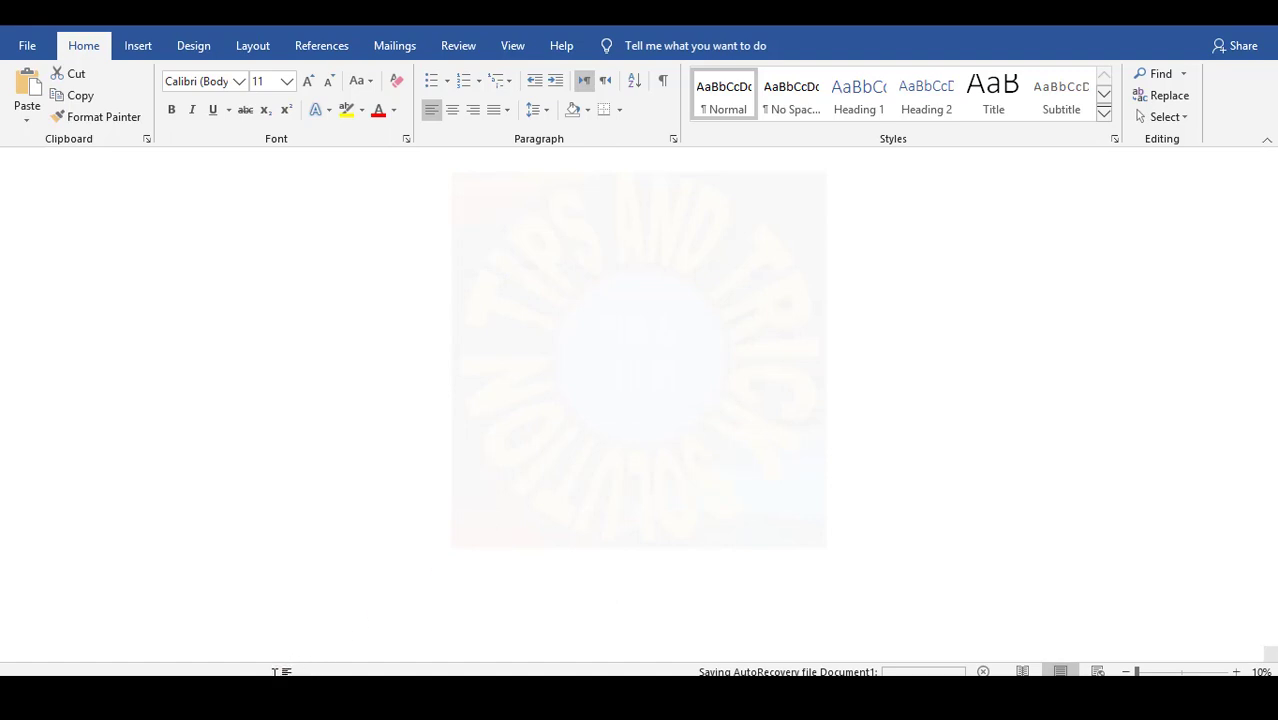
- Relaunch Word, create a blank document and paste the two copied lines into it
key(super+s)
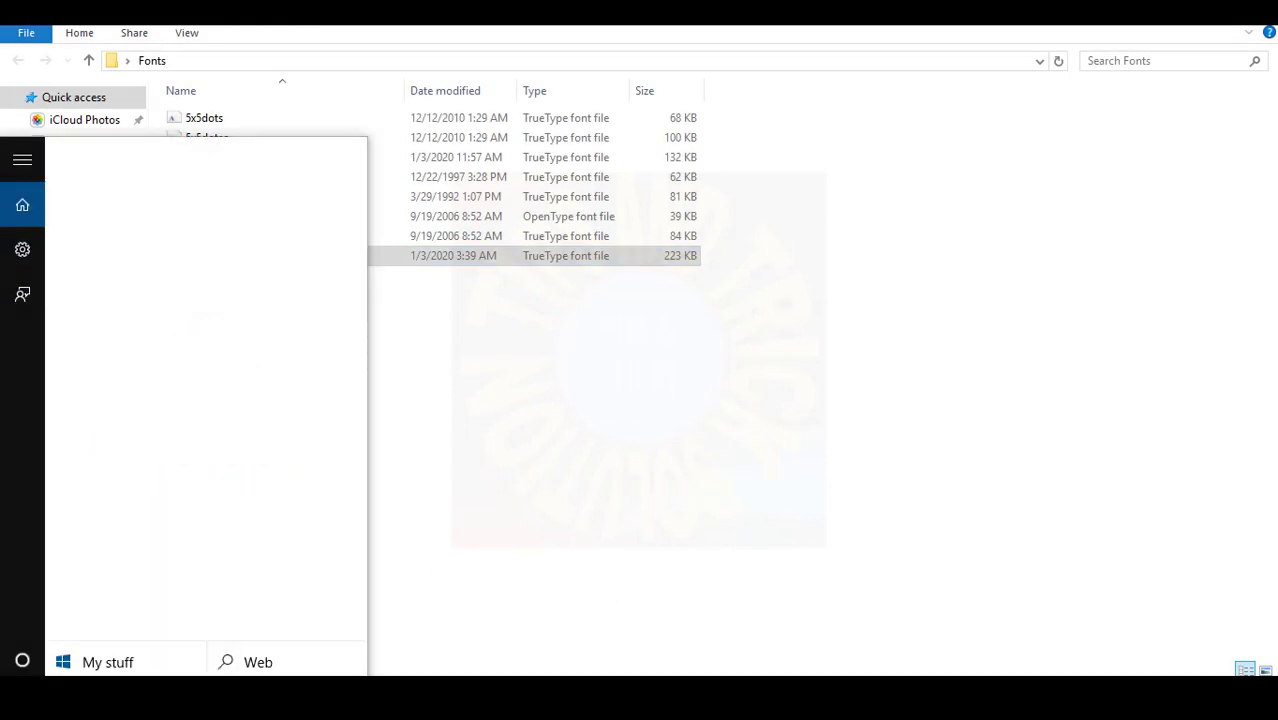
text(ms word)
key(Return)
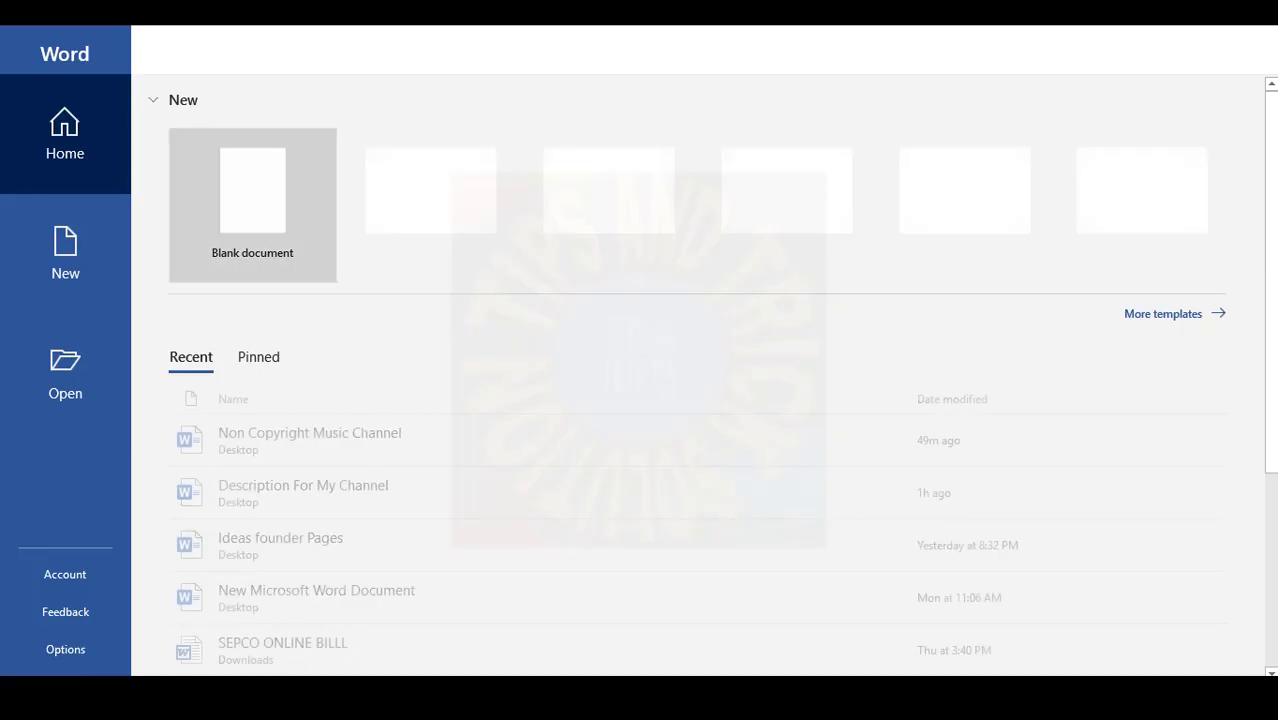
click(248, 203)
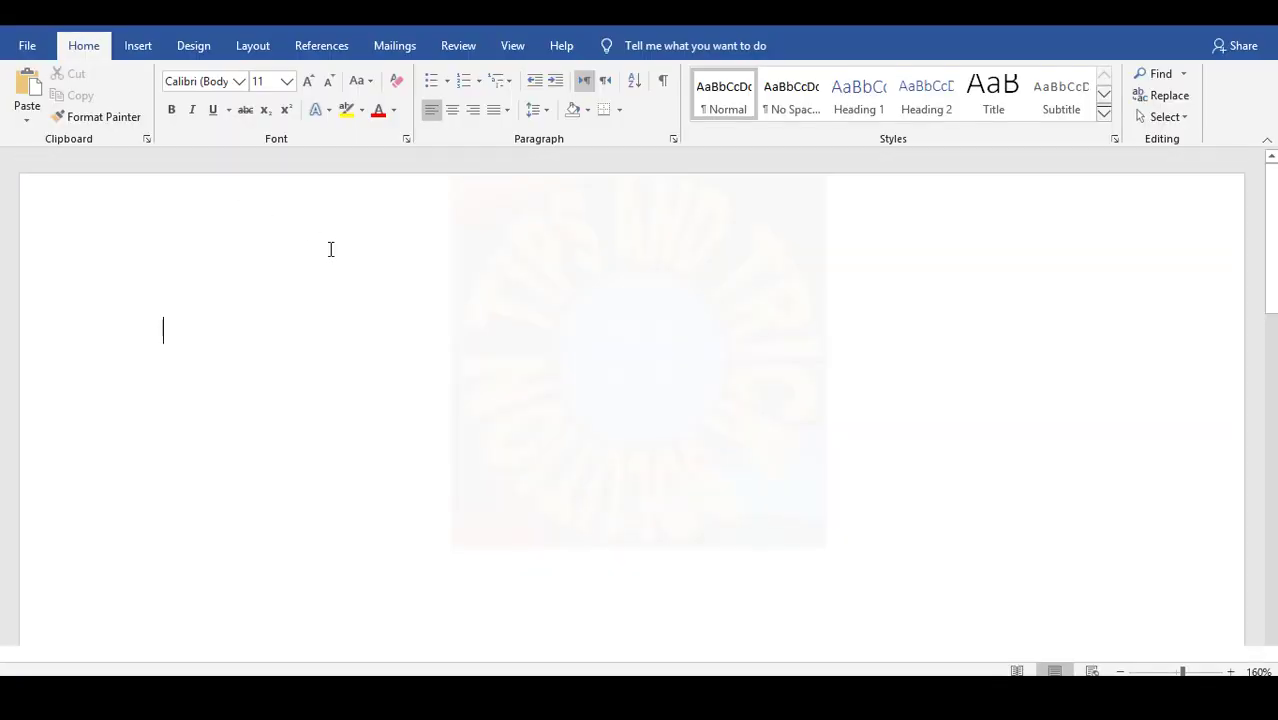
key(ctrl+a)
key(ctrl+v)
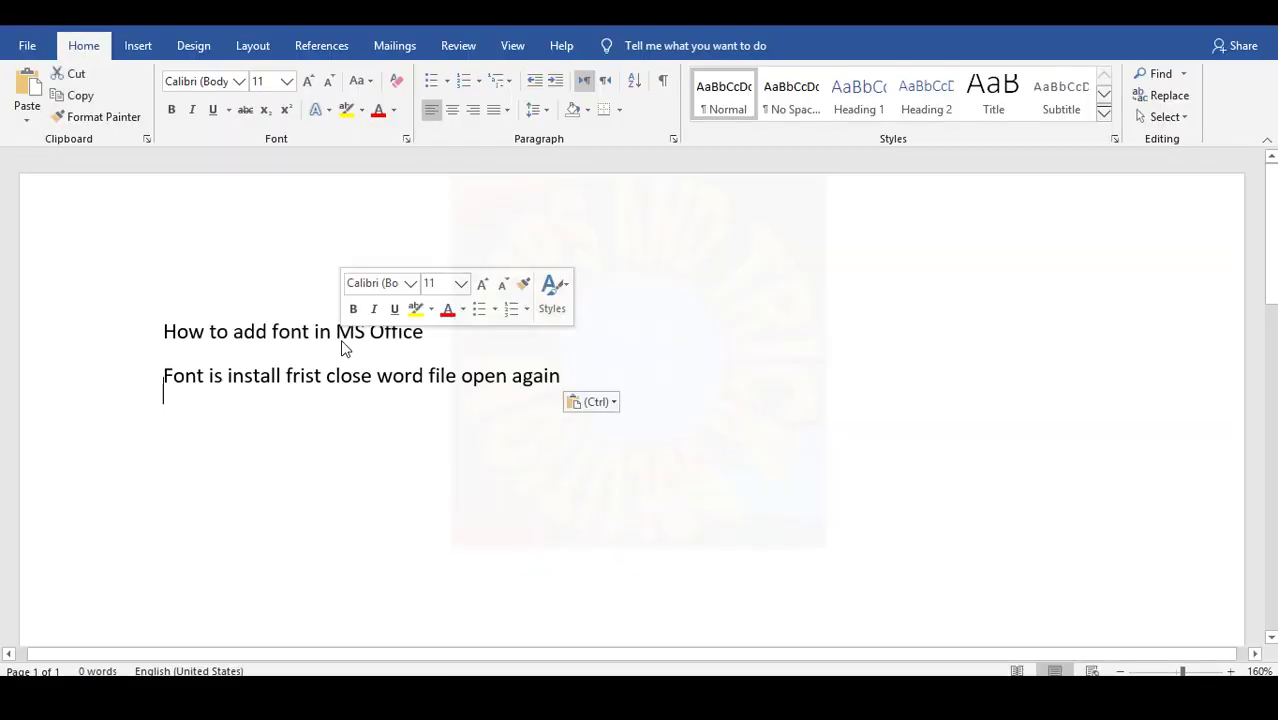
- Apply the ZILAP GEOMETRIK font to the first line, "How to add font in MS Office"
triple_click(291, 334)
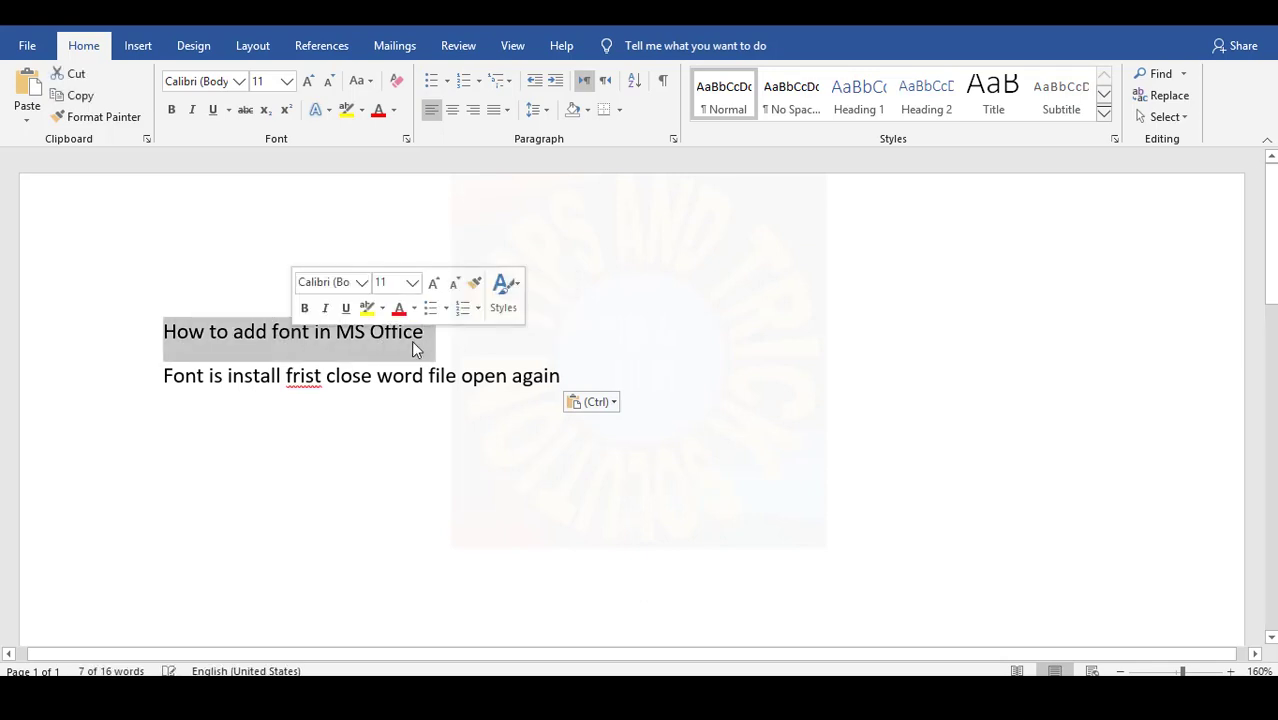
click(240, 82)
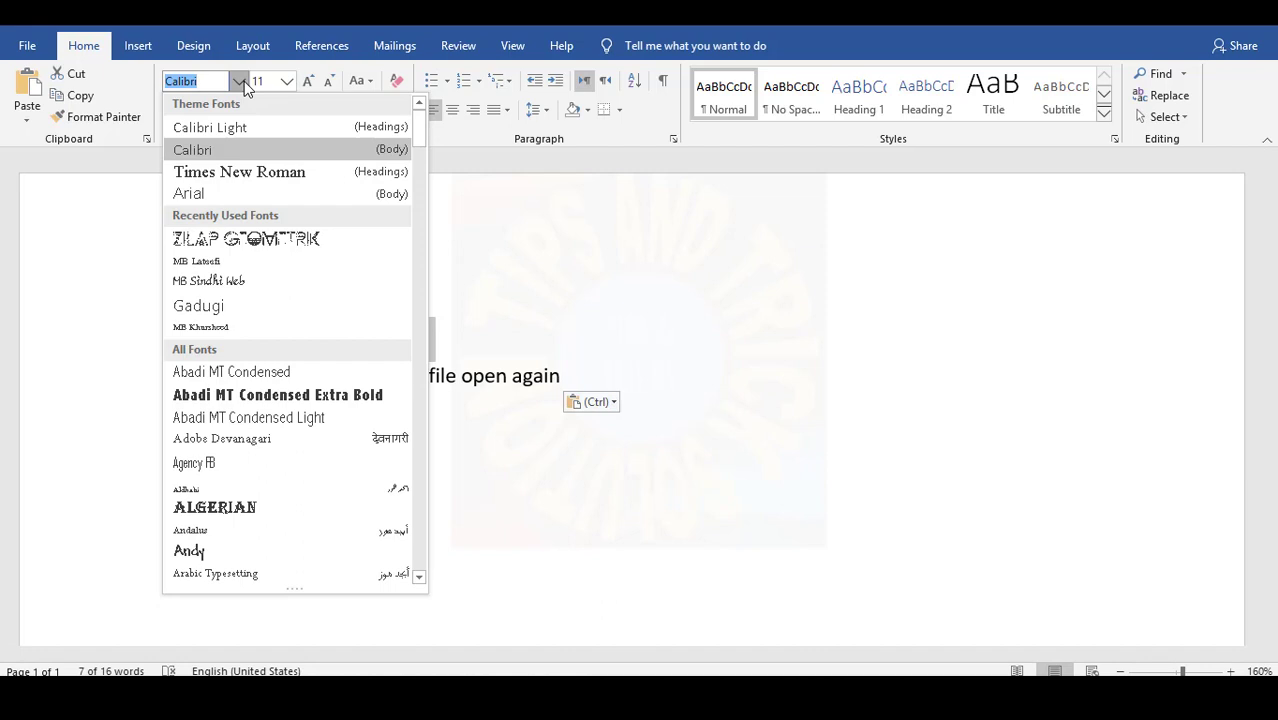
text(ZILAP GEOM)
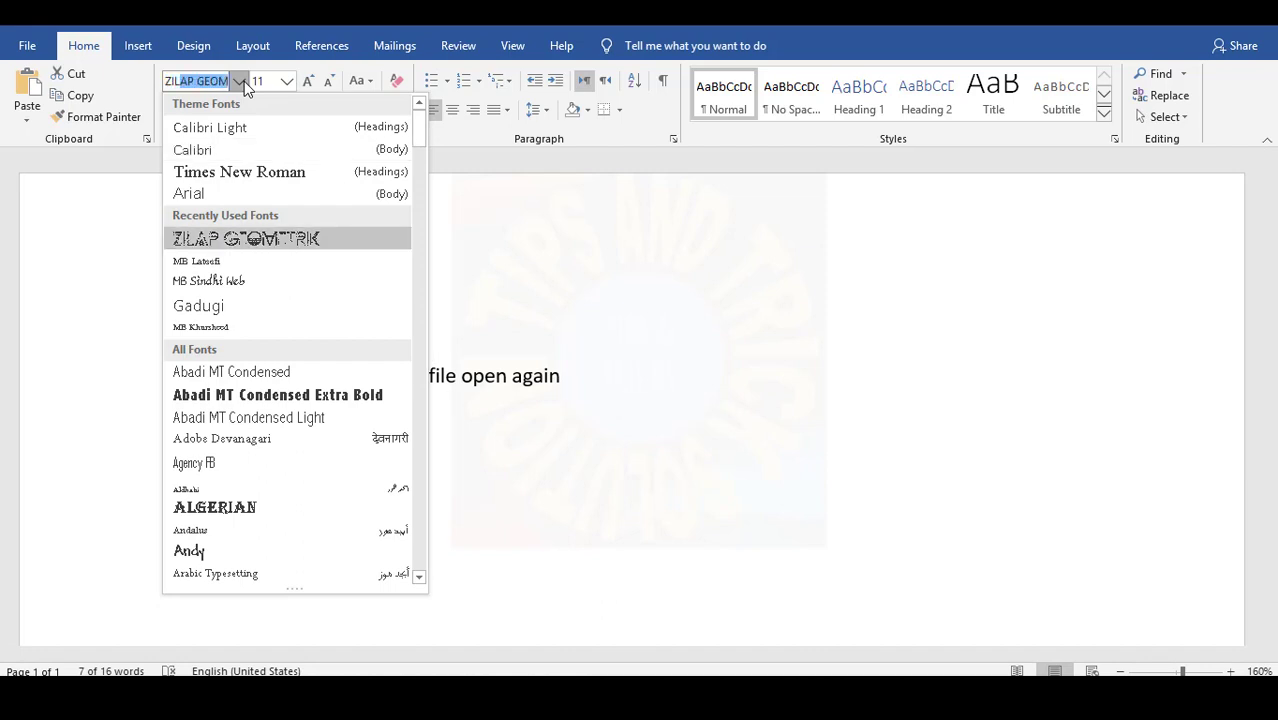
click(250, 242)
click(300, 334)
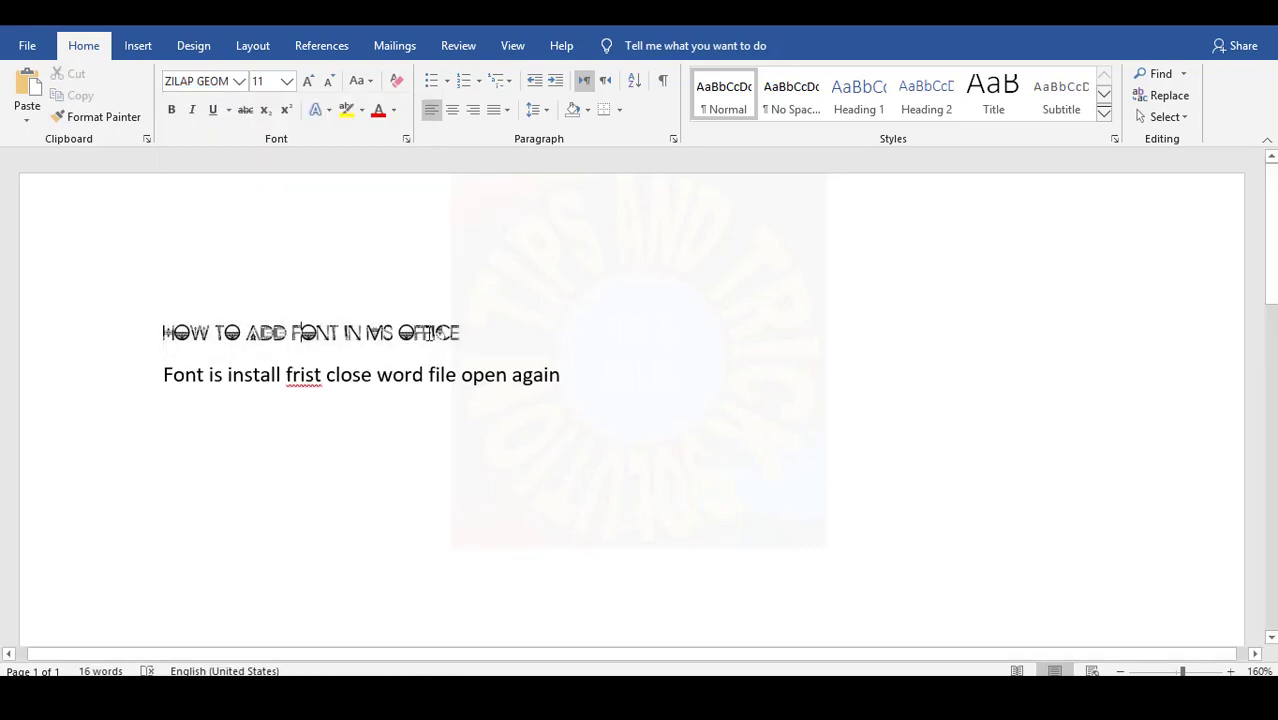
- Enlarge the "How to add font in MS Office" line to 19 pt and center it
drag(460, 334, 165, 308)
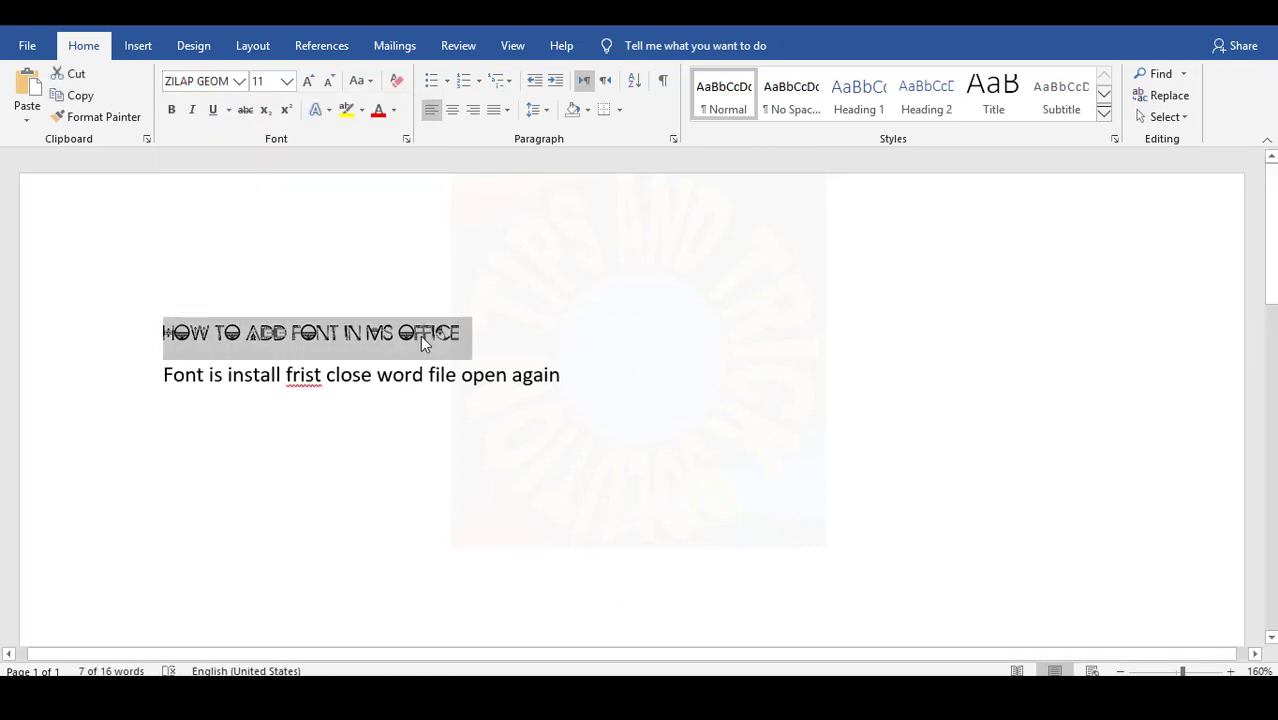
ctrl+scroll(466, 335, up, 4)
ctrl+scroll(466, 335, up, 1)
ctrl+scroll(466, 335, down, 2)
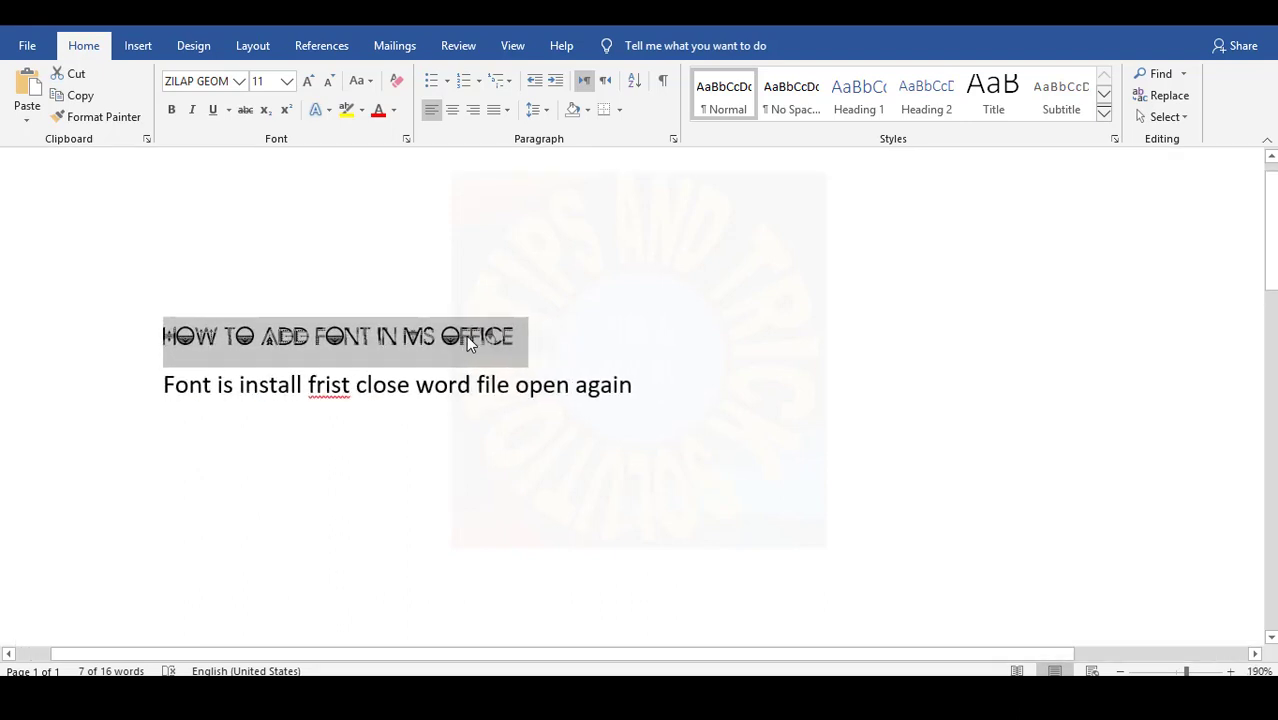
key(ctrl+shift+period)
key(ctrl+shift+period)
key(ctrl+bracketright)
key(ctrl+bracketright)
key(ctrl+bracketright)
key(ctrl+bracketright)
key(ctrl+bracketright)
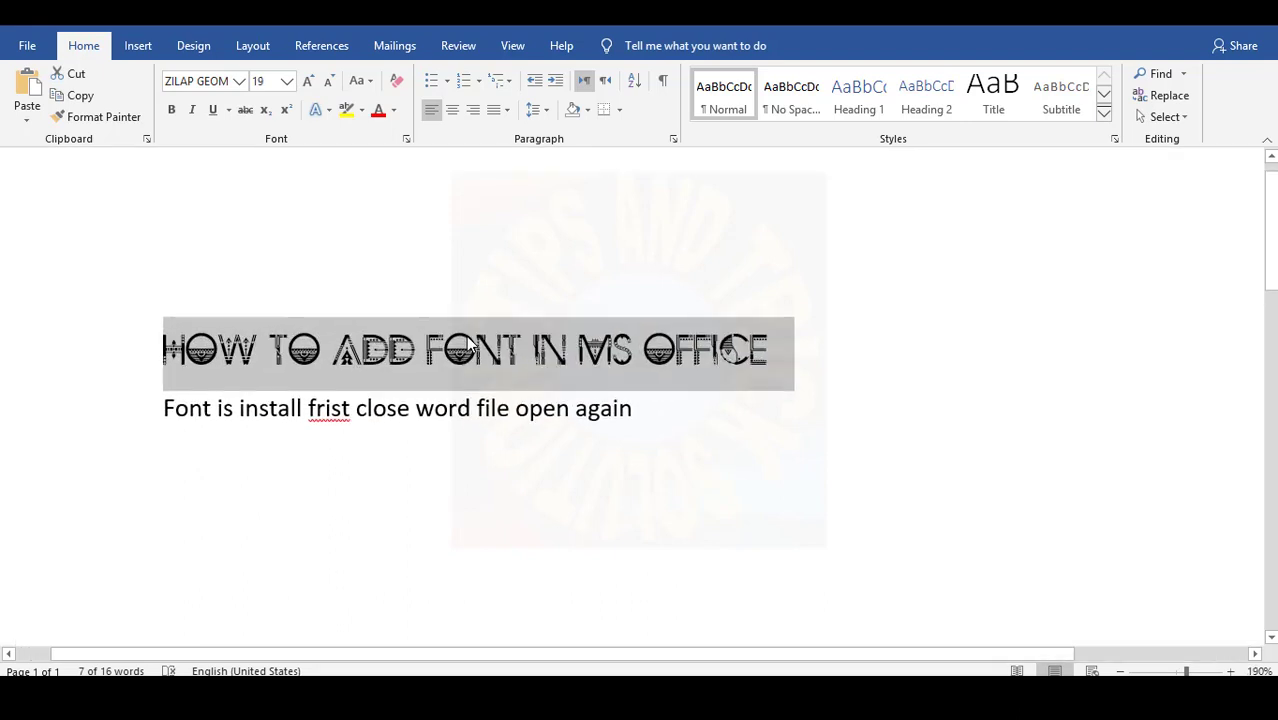
key(ctrl+e)
click(877, 357)
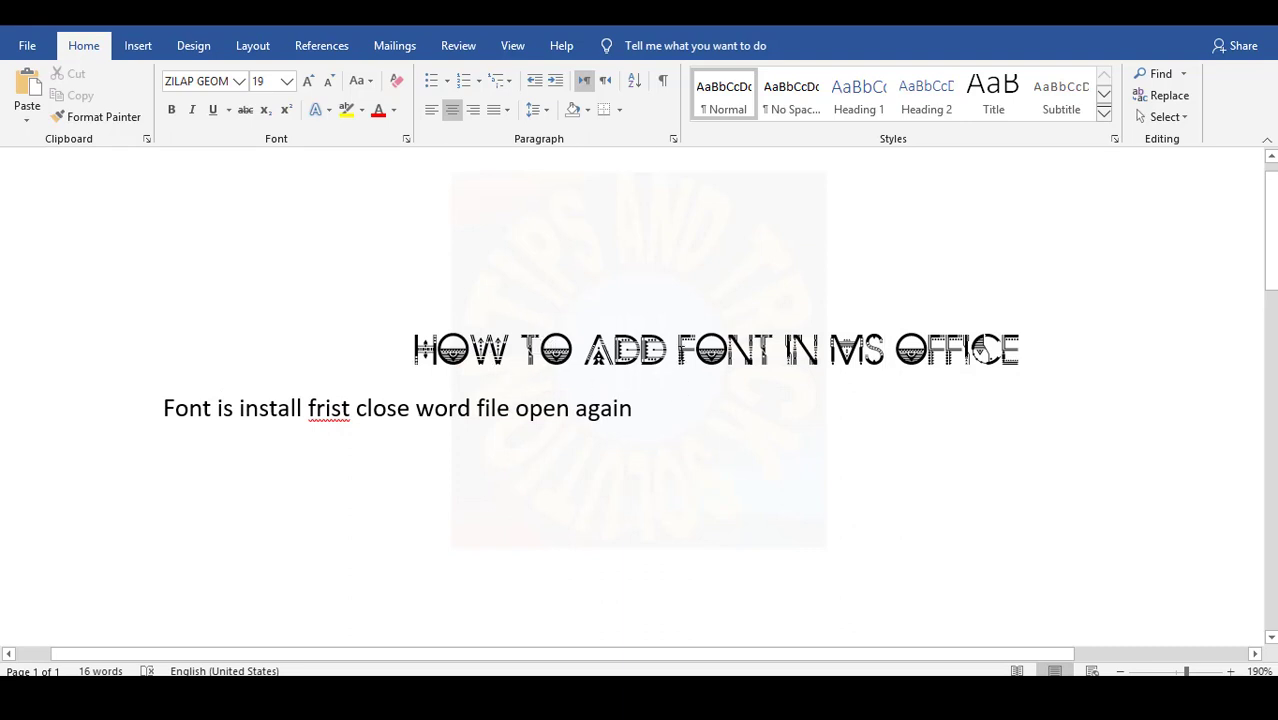
- Make the whole "How to add font in MS Office" heading bold
drag(678, 352, 886, 352)
click(972, 350)
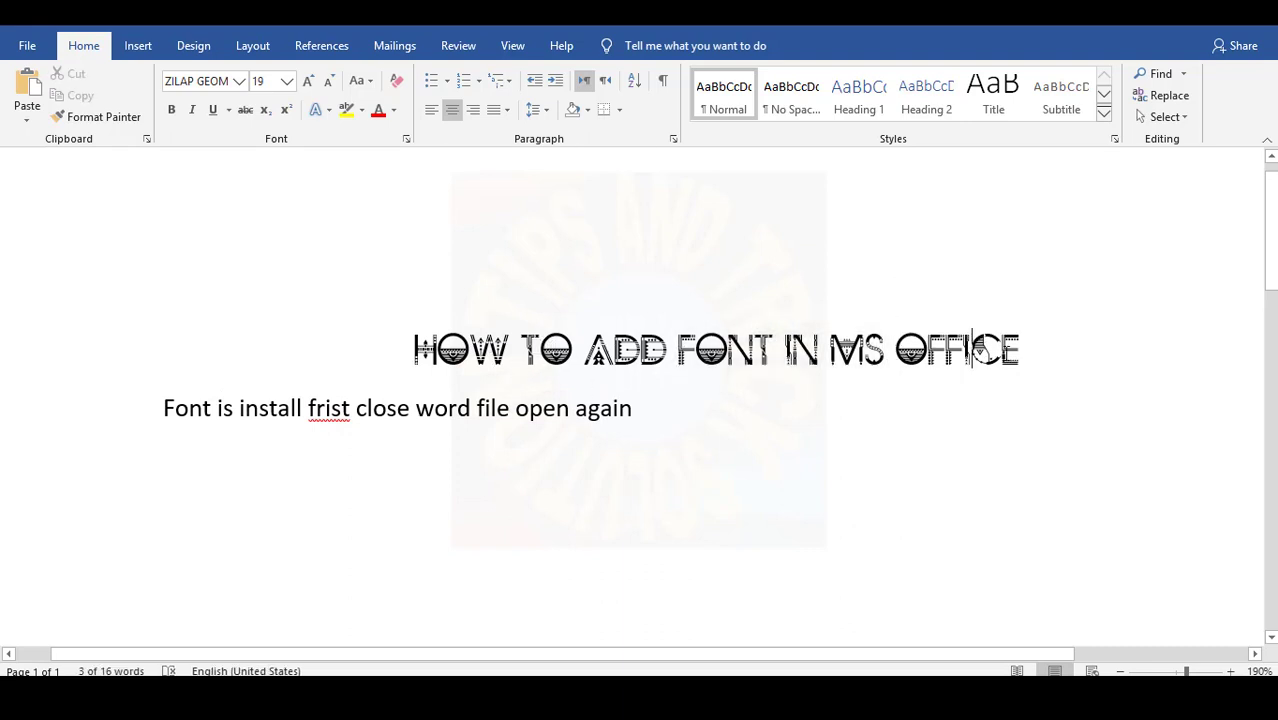
drag(980, 350, 412, 350)
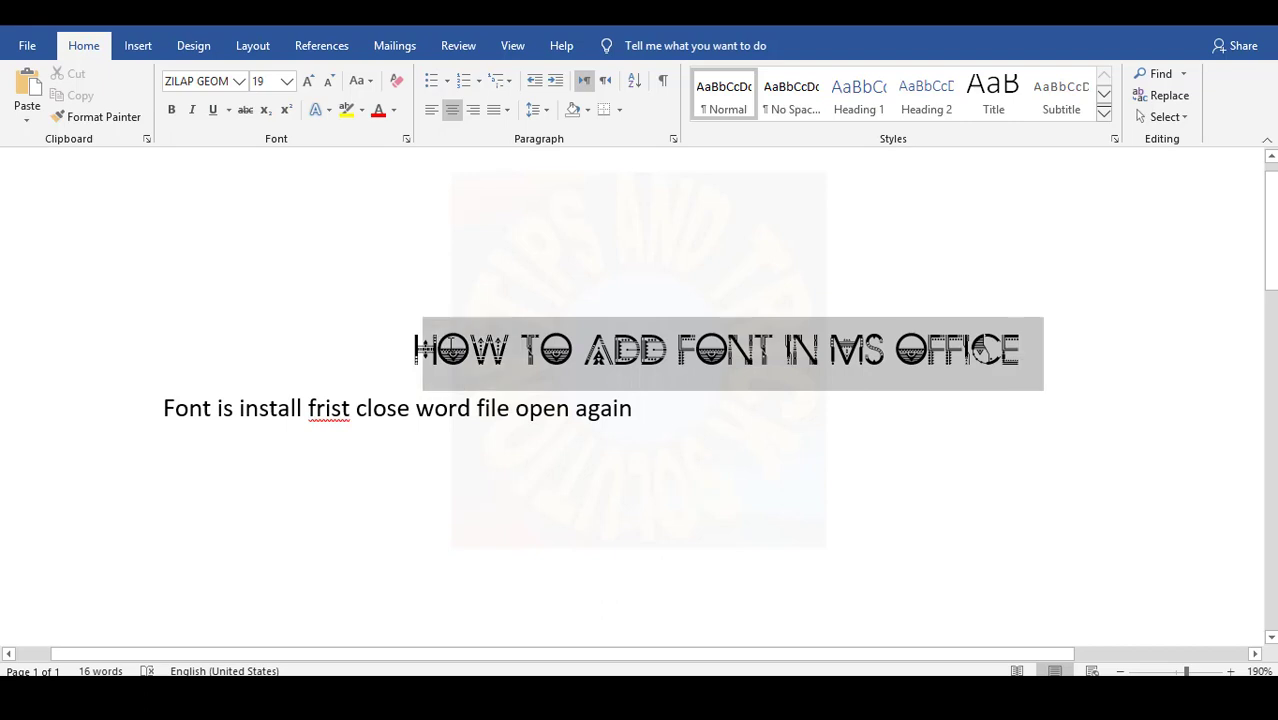
click(171, 110)
click(680, 350)
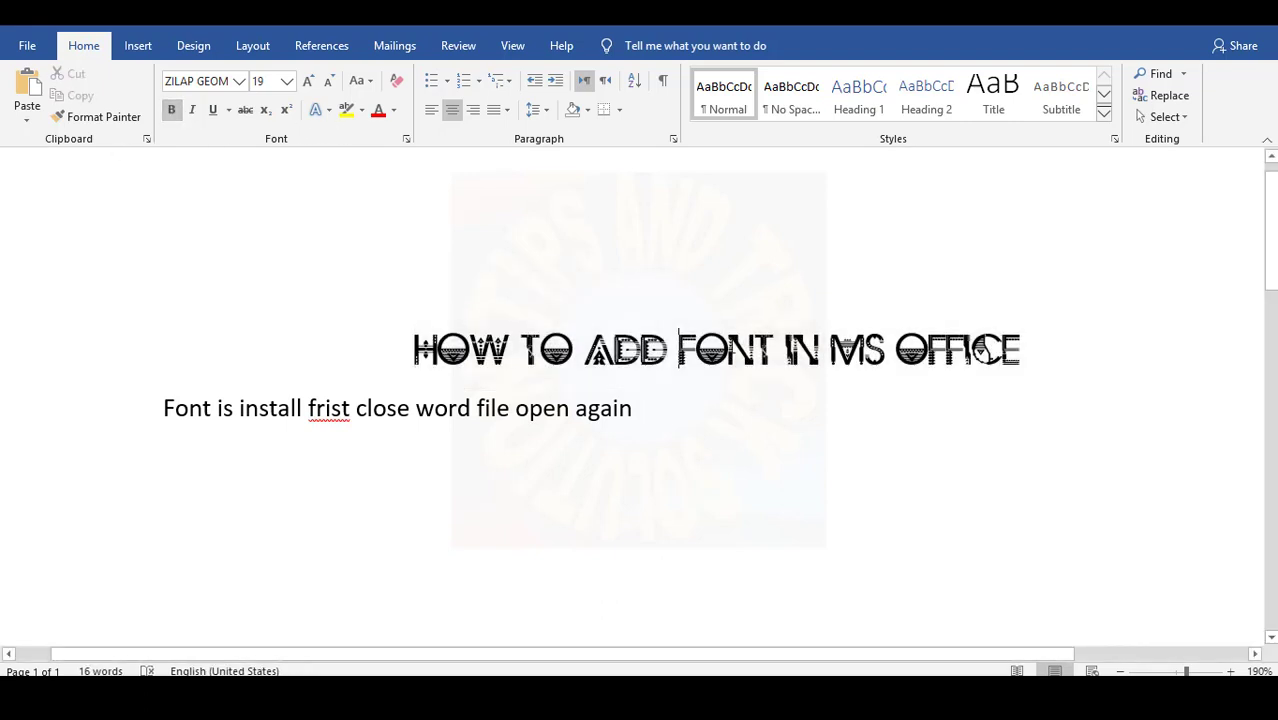
- Correct the misspelled word "frist" to "first" in the second line and add an empty line below it
right_click(330, 408)
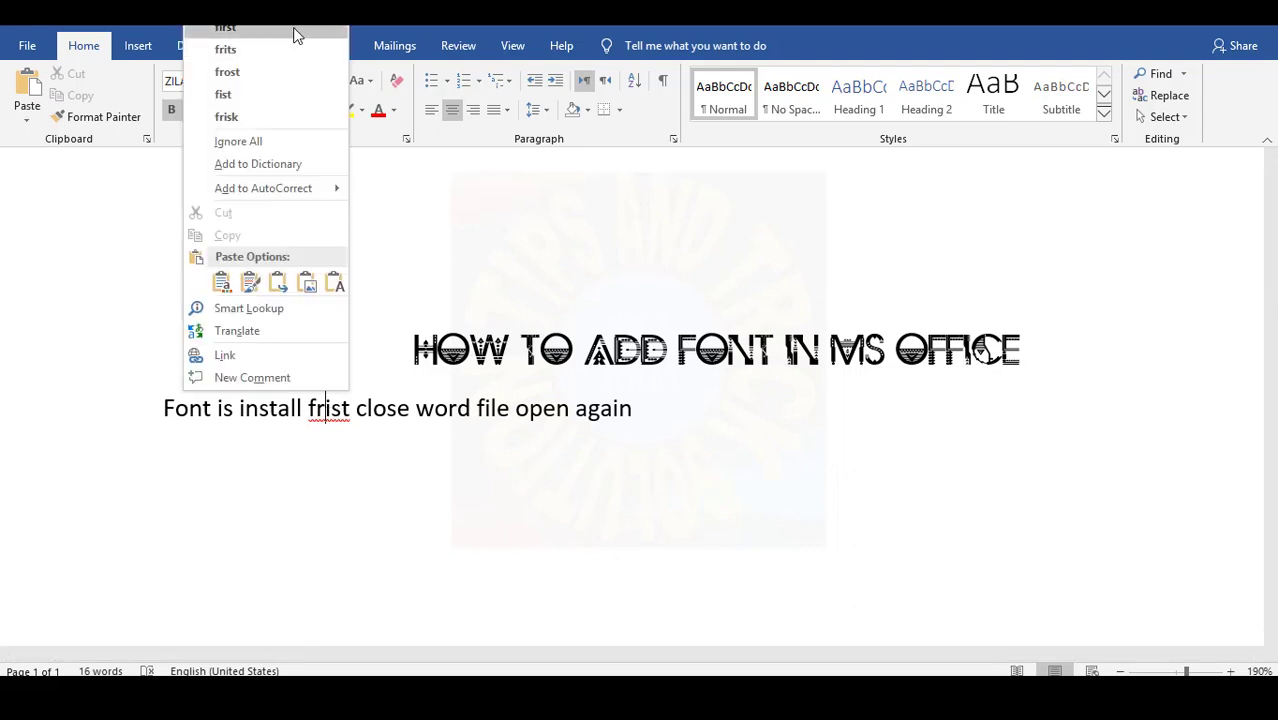
click(297, 30)
click(491, 410)
click(735, 410)
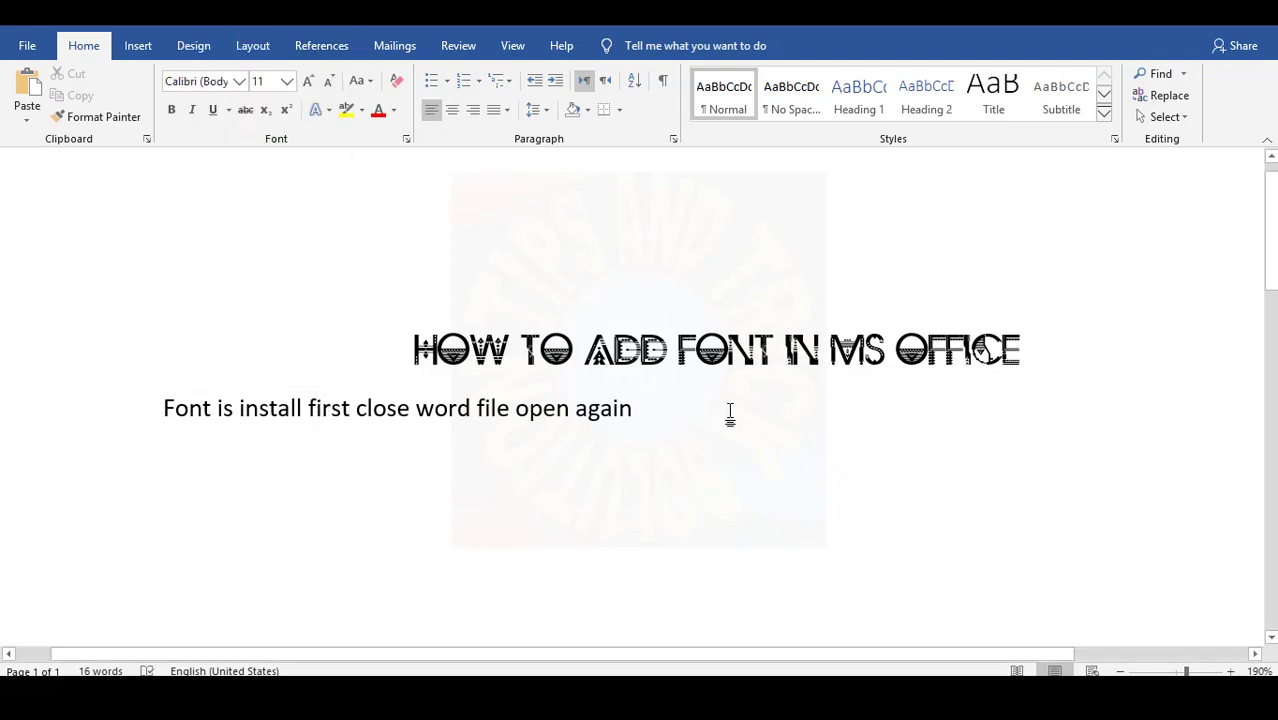
key(Return)
- Copy the entire document text, including the formatted heading, and close Word without saving
key(ctrl+a)
key(ctrl+c)
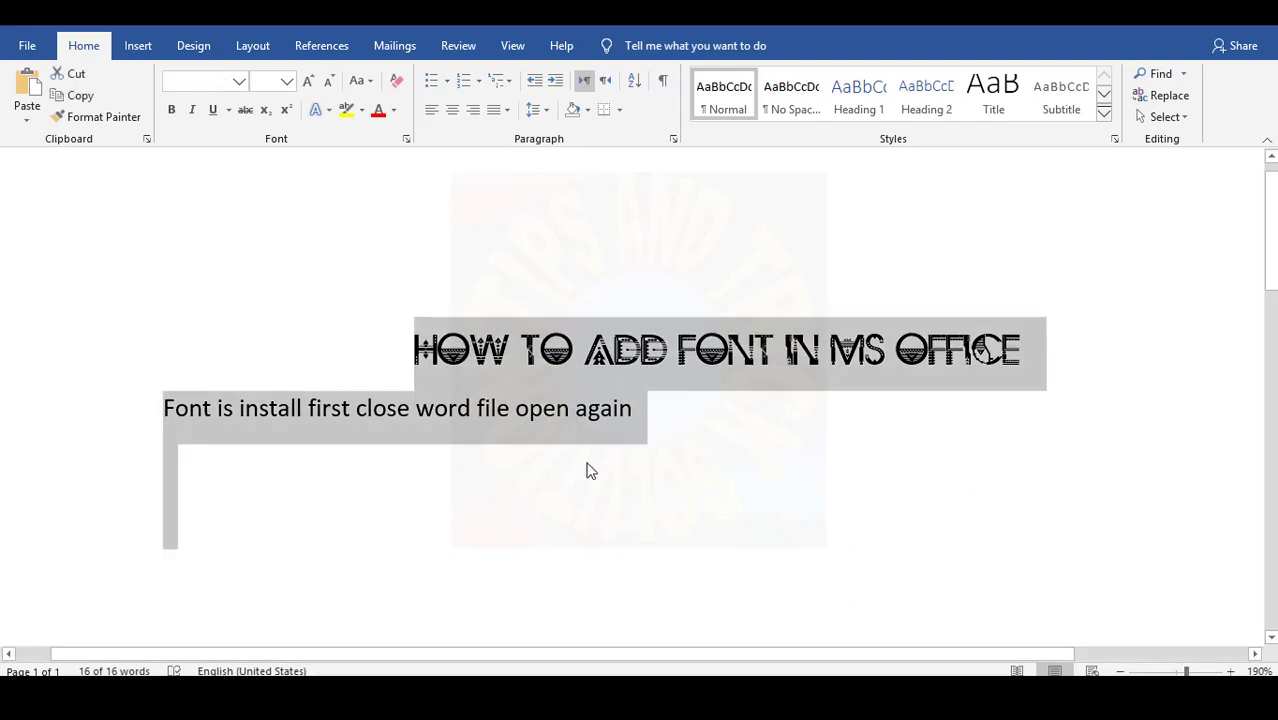
click(590, 470)
click(1264, 14)
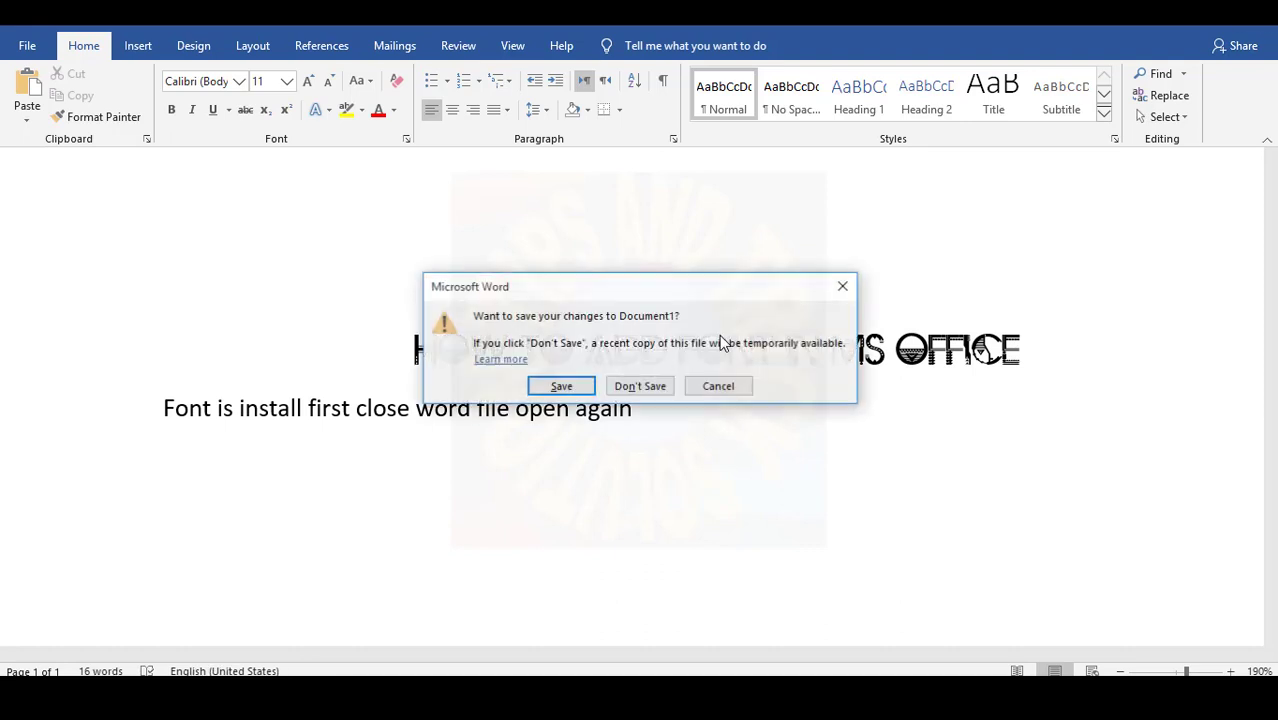
click(643, 388)
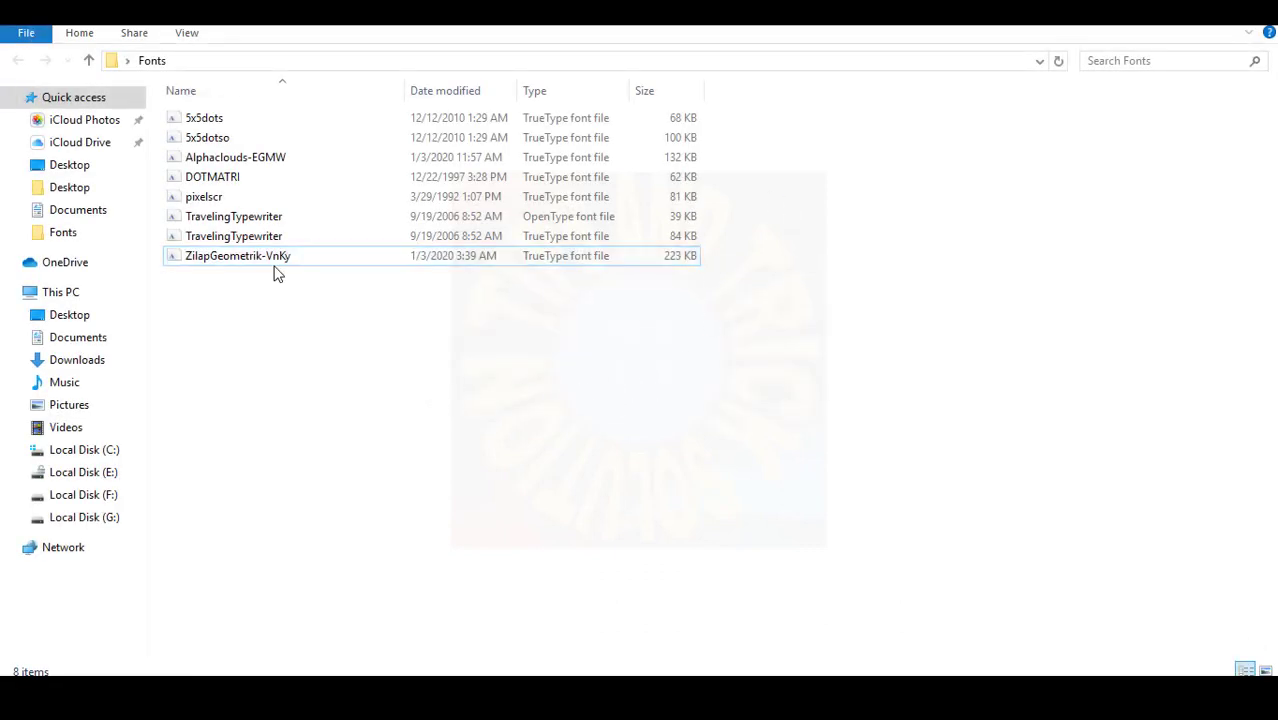
- Install the TrueType version of the TravelingTypewriter font from the Fonts folder
click(246, 243)
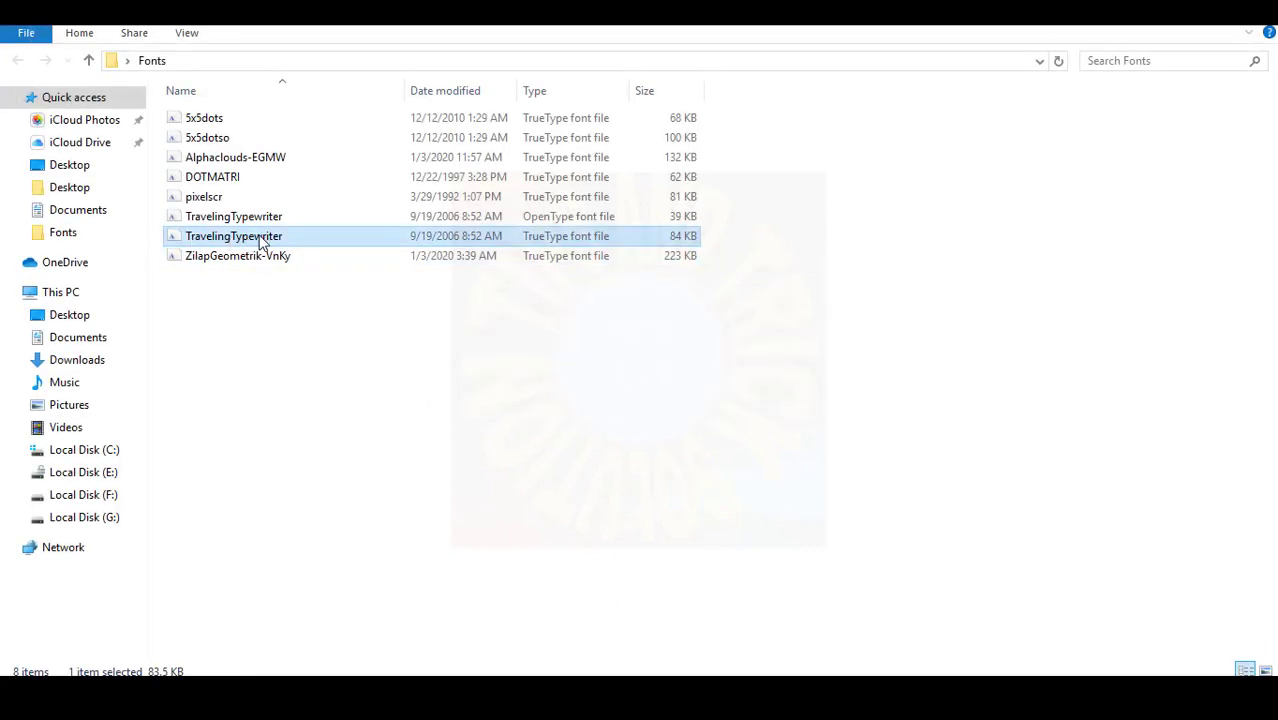
right_click(232, 243)
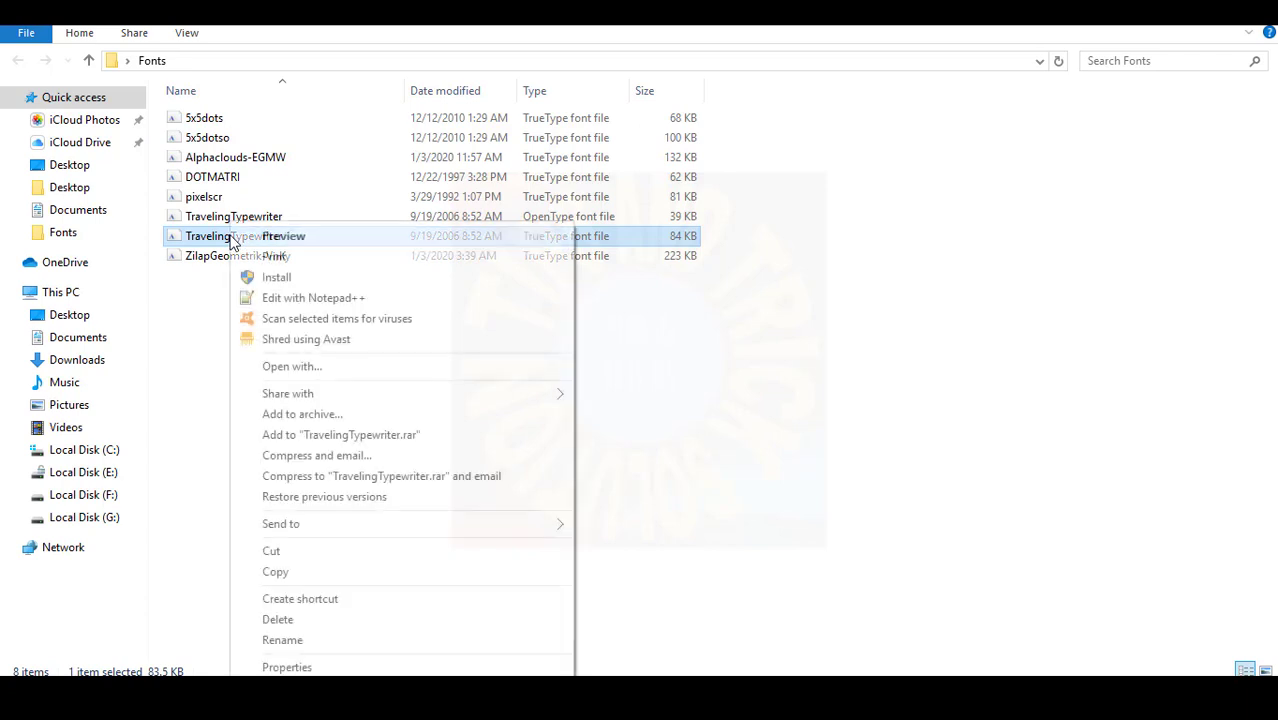
click(278, 279)
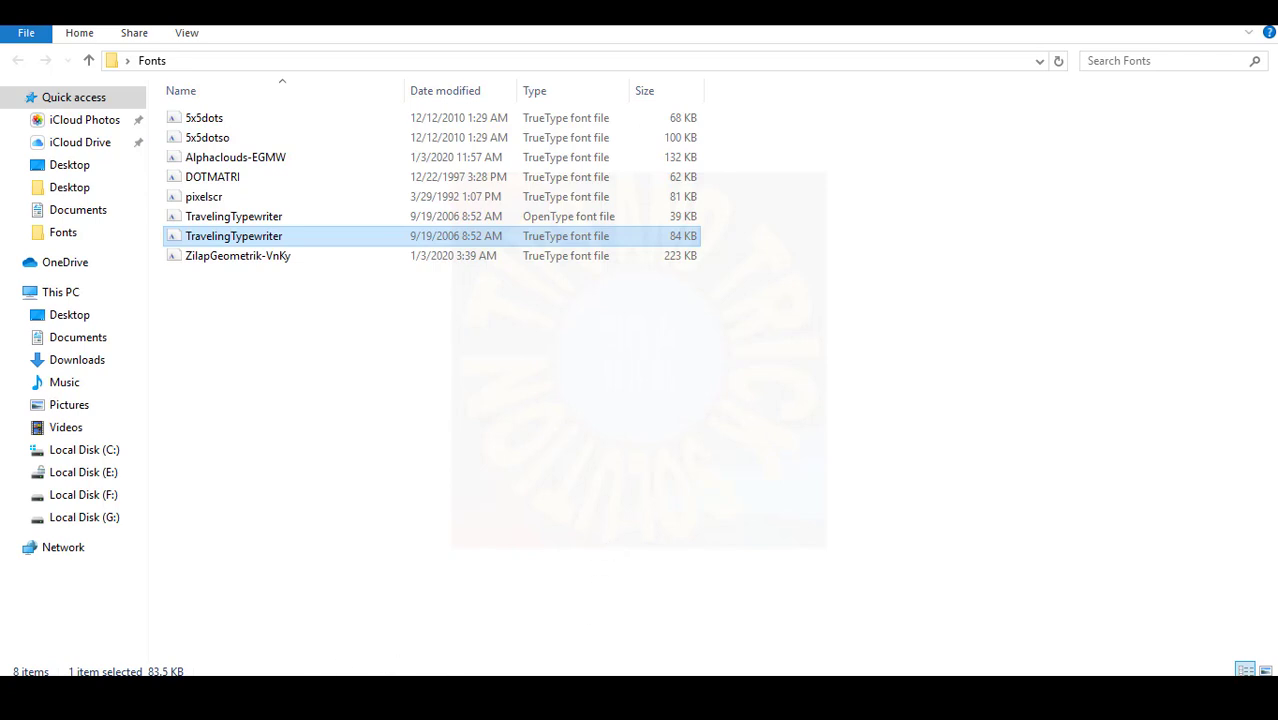
- Relaunch Word, create a blank document and paste the copied heading and second line into it
key(super)
text(p)
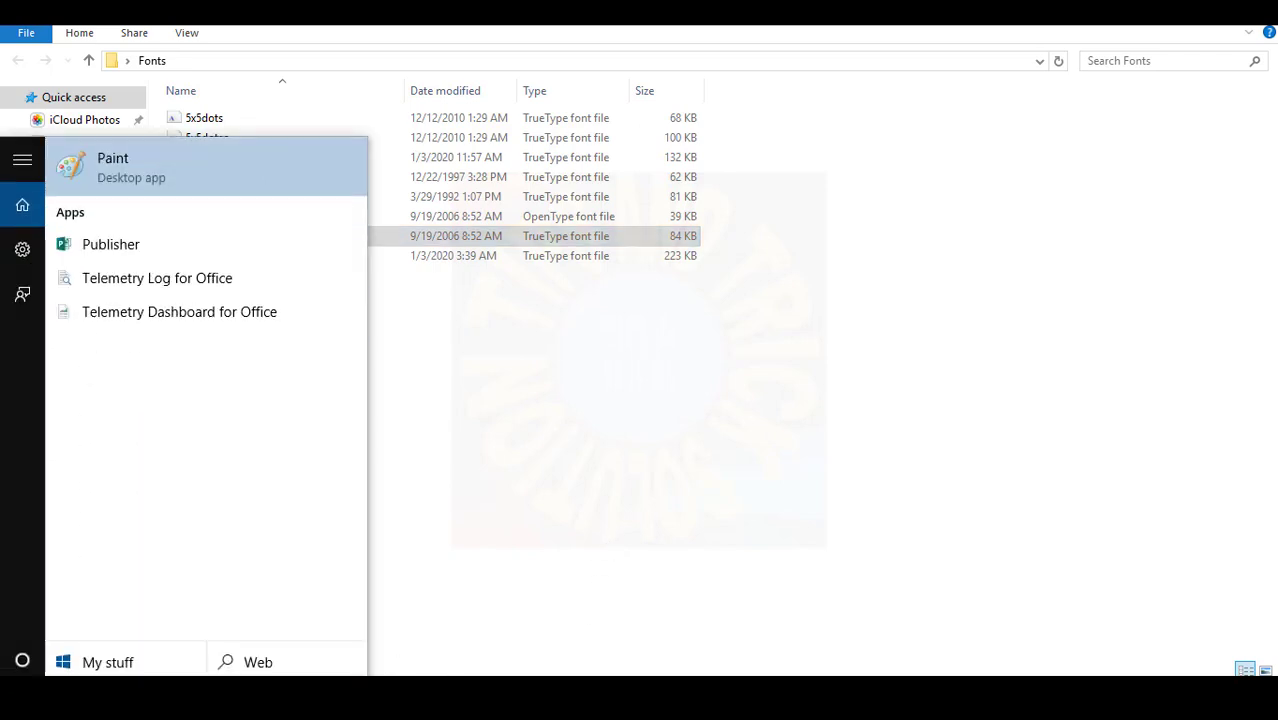
text(s word)
key(Return)
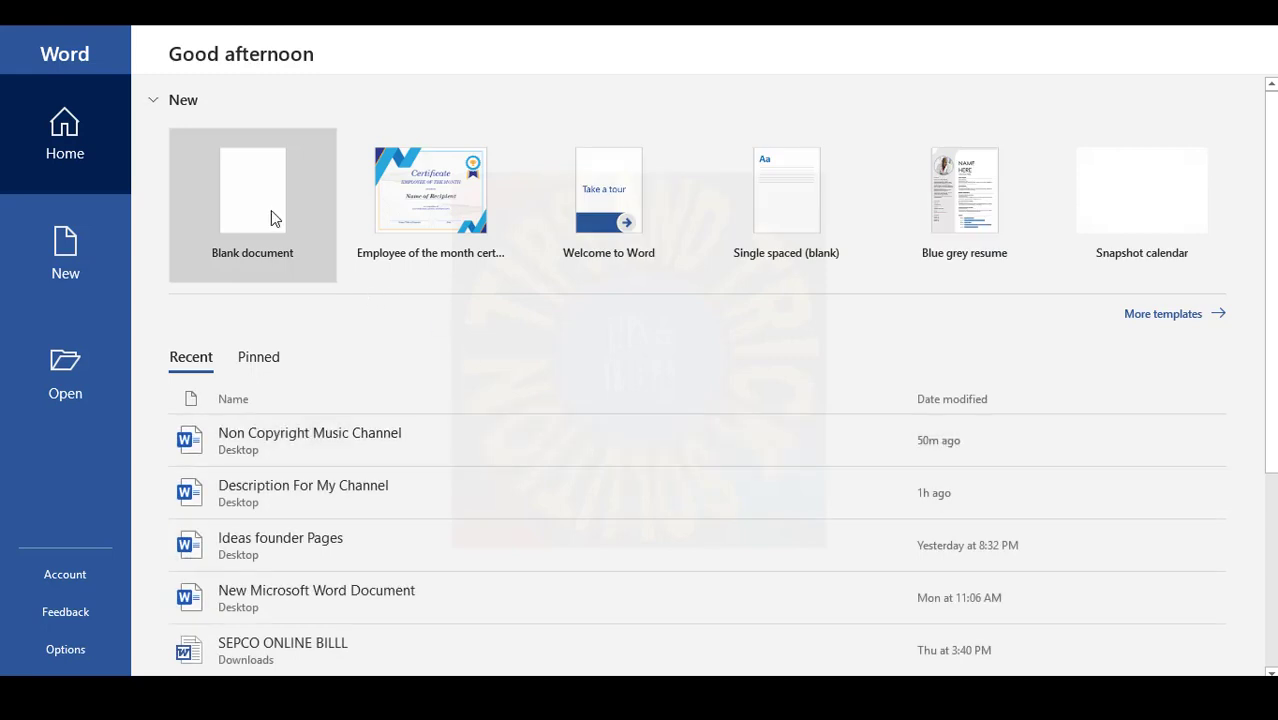
click(271, 217)
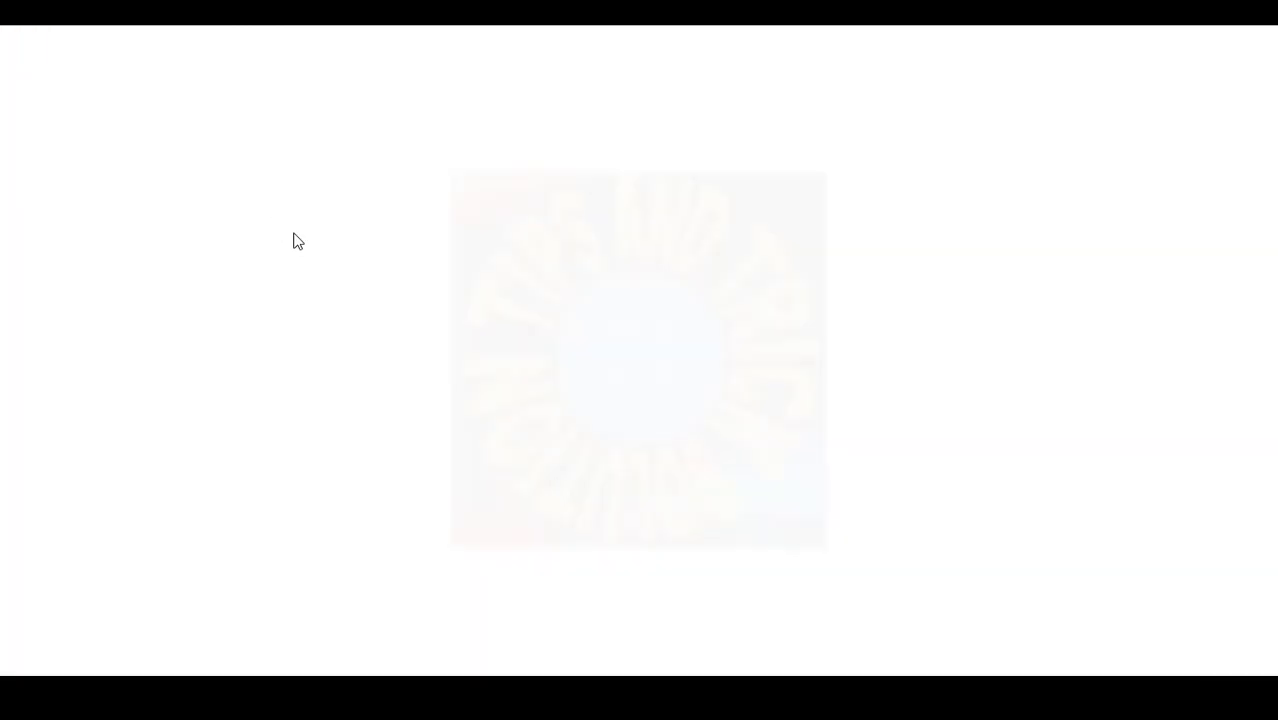
key(ctrl+v)
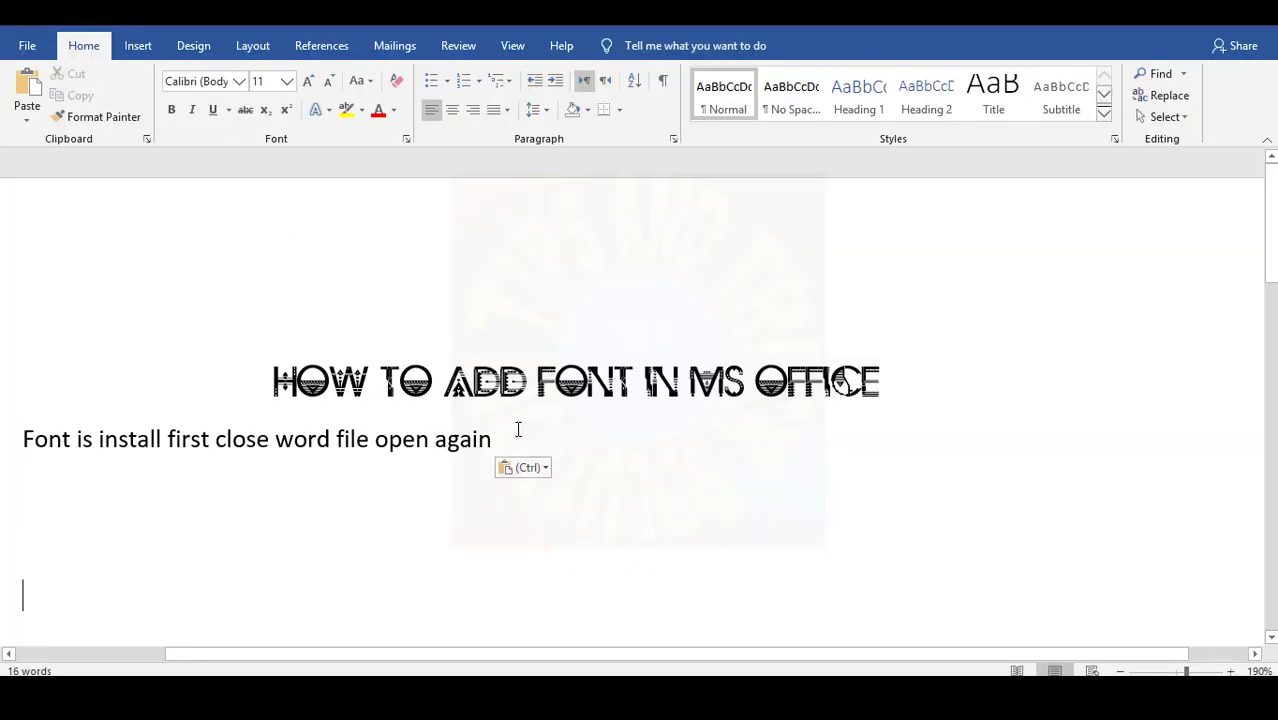
- Apply the newly installed Traveling Typewriter font to the line "Font is install first close word file open again"
triple_click(60, 447)
click(218, 84)
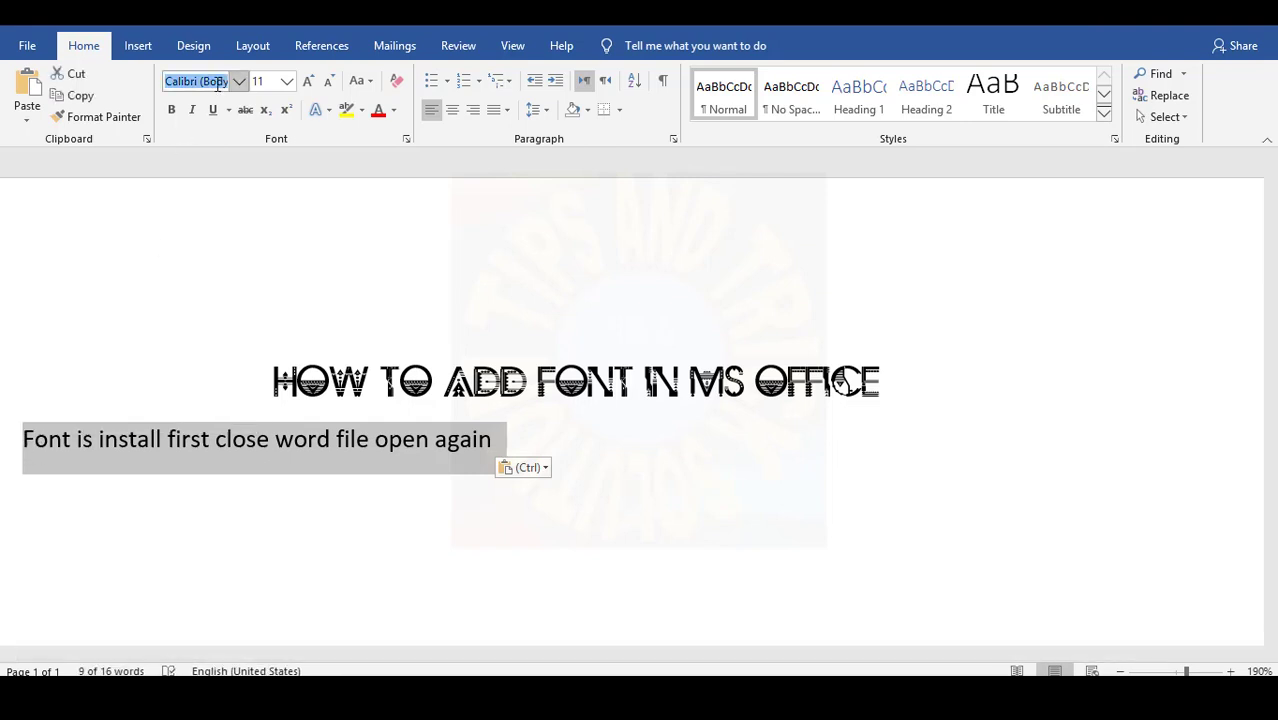
text(Traveling_Ty)
key(Return)
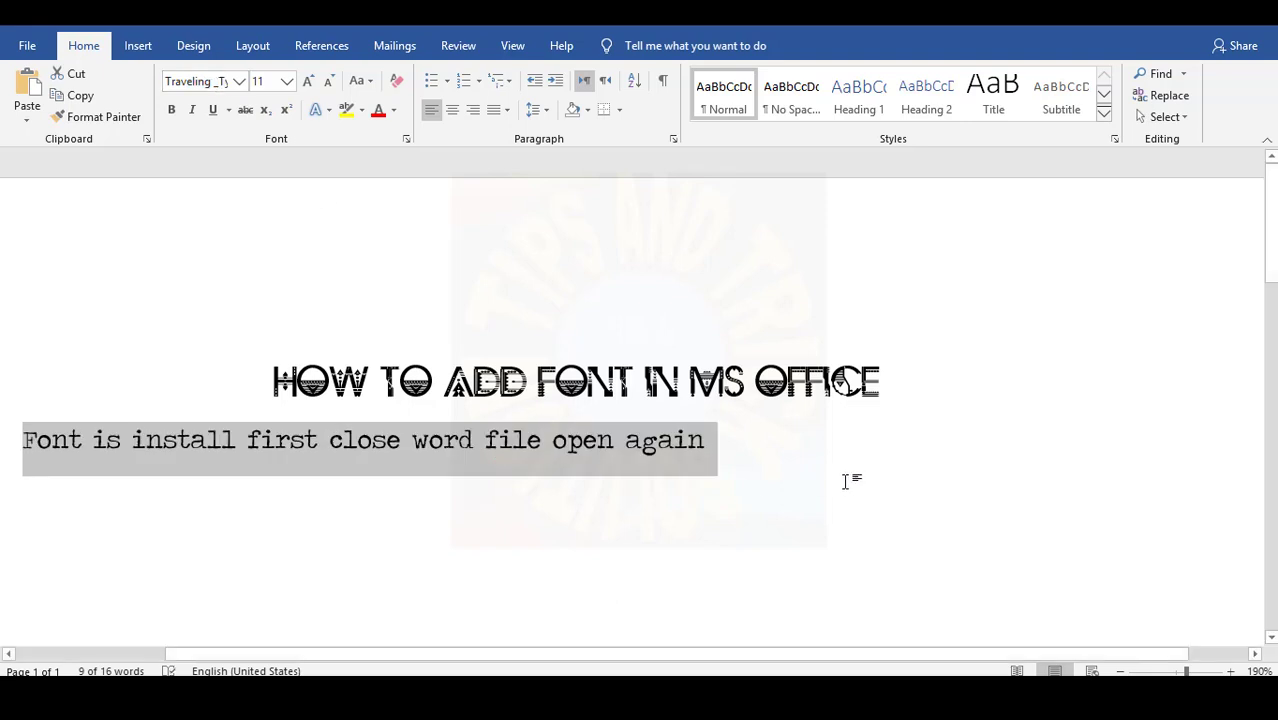
click(659, 455)
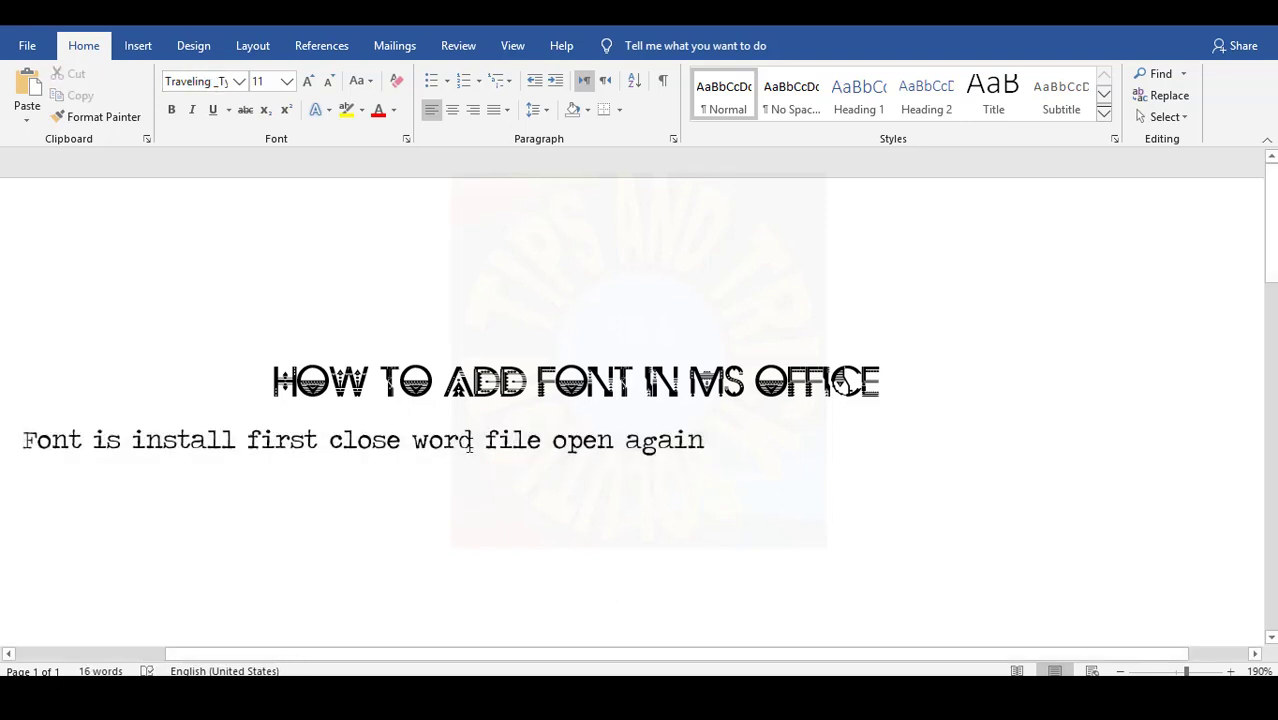
- Center the "Font is install first close word file open again" line and enlarge it to 17 pt
key(ctrl+a)
drag(23, 440, 787, 487)
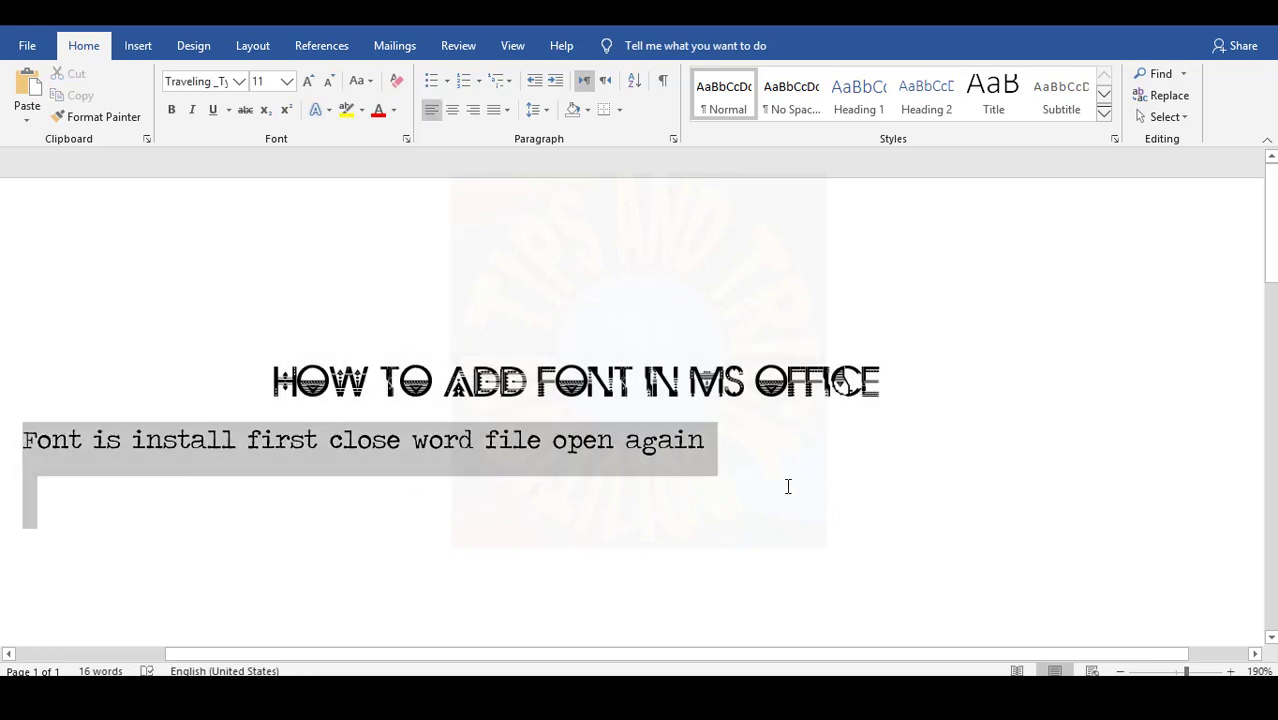
key(ctrl+e)
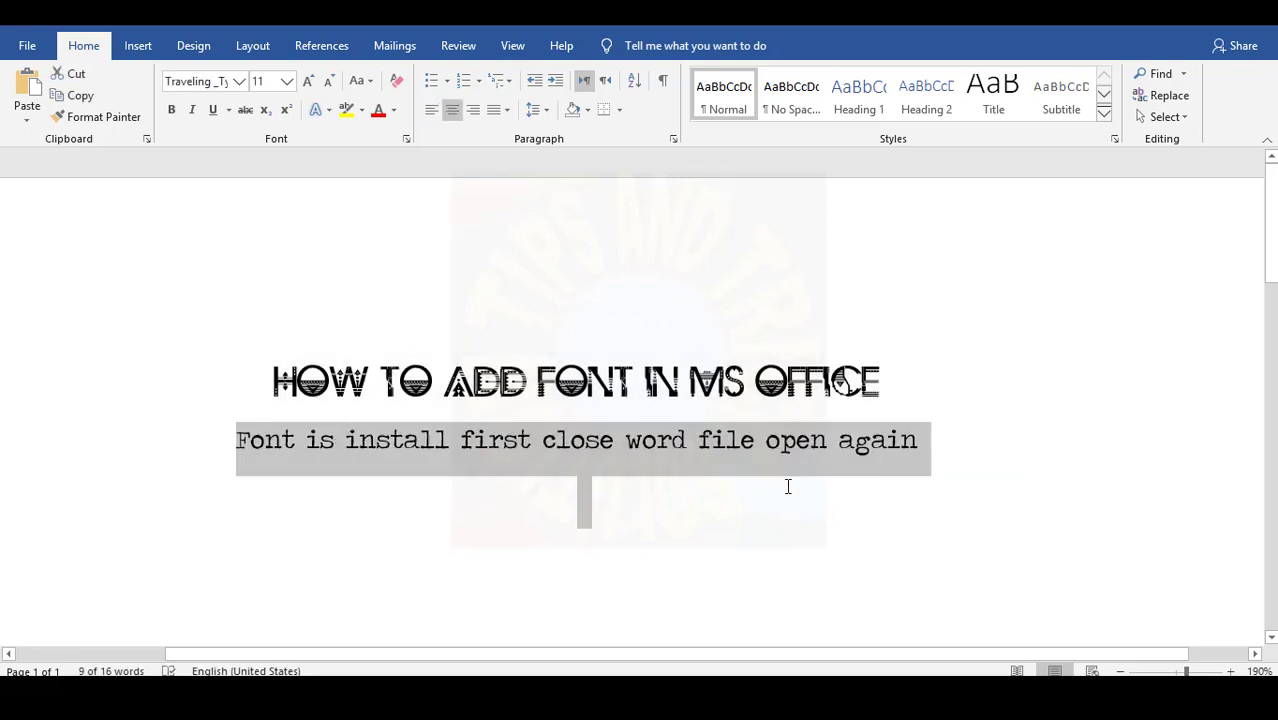
key(ctrl+bracketright)
key(ctrl+bracketright)
key(ctrl+bracketright)
key(ctrl+bracketright)
key(ctrl+bracketright)
key(ctrl+bracketright)
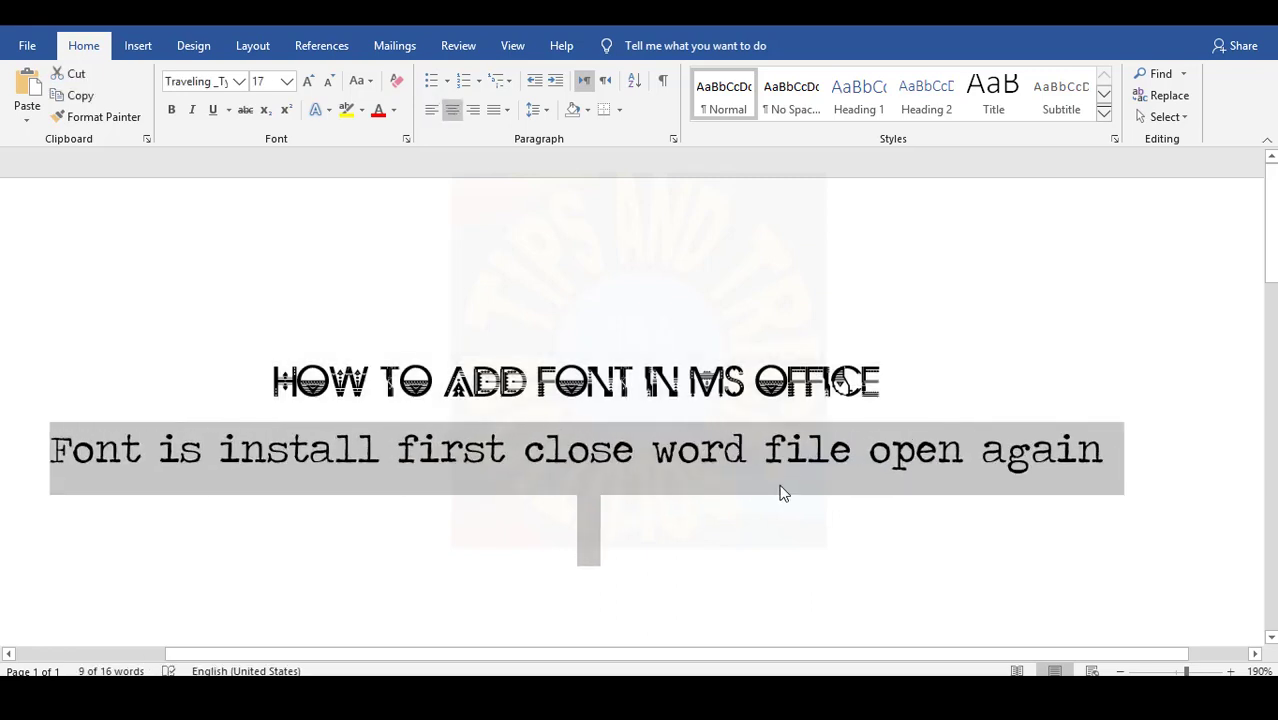
click(785, 488)
click(331, 462)
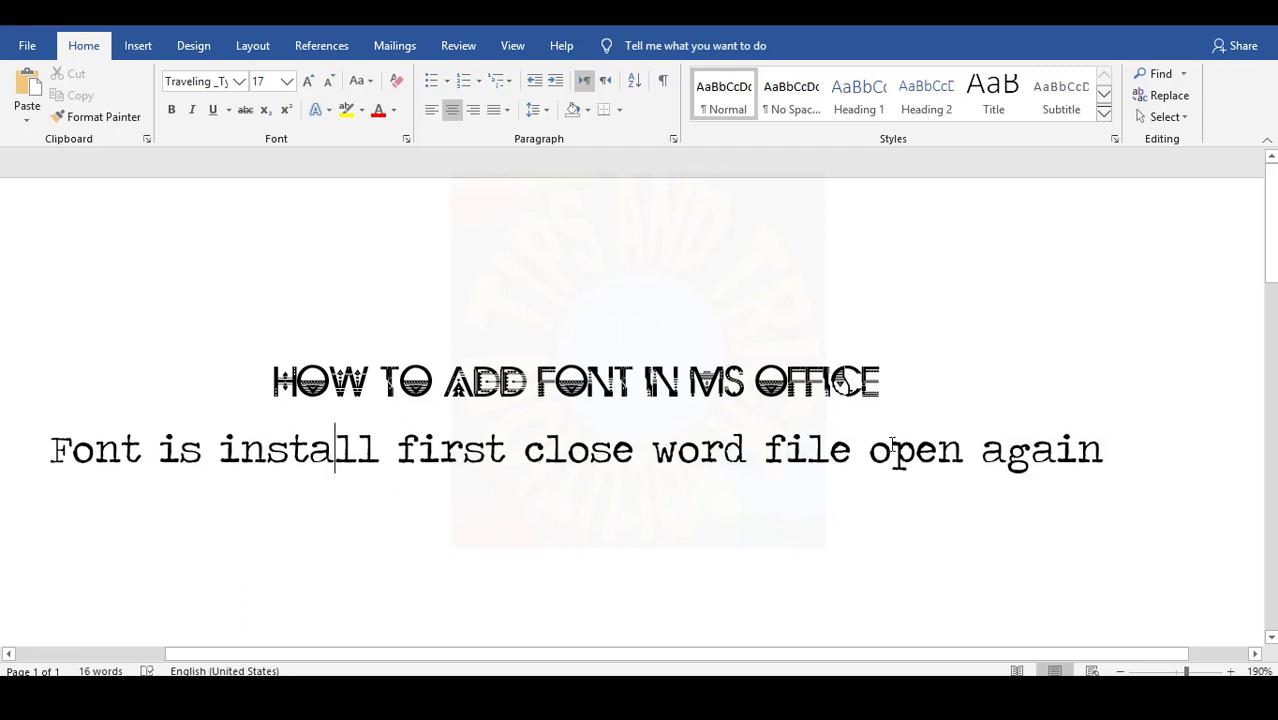
click(1124, 455)
- Copy all the text with both formatted lines and close Word without saving the document
key(ctrl+a)
key(ctrl+c)
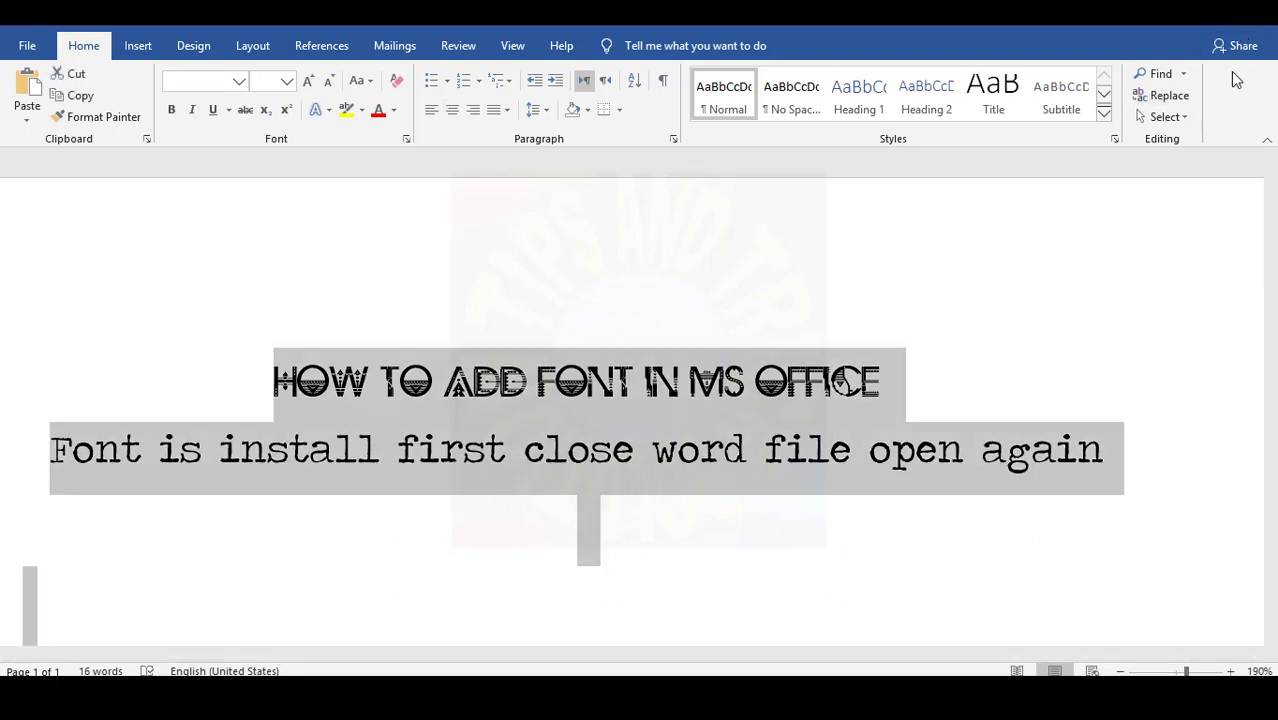
click(1258, 22)
click(640, 386)
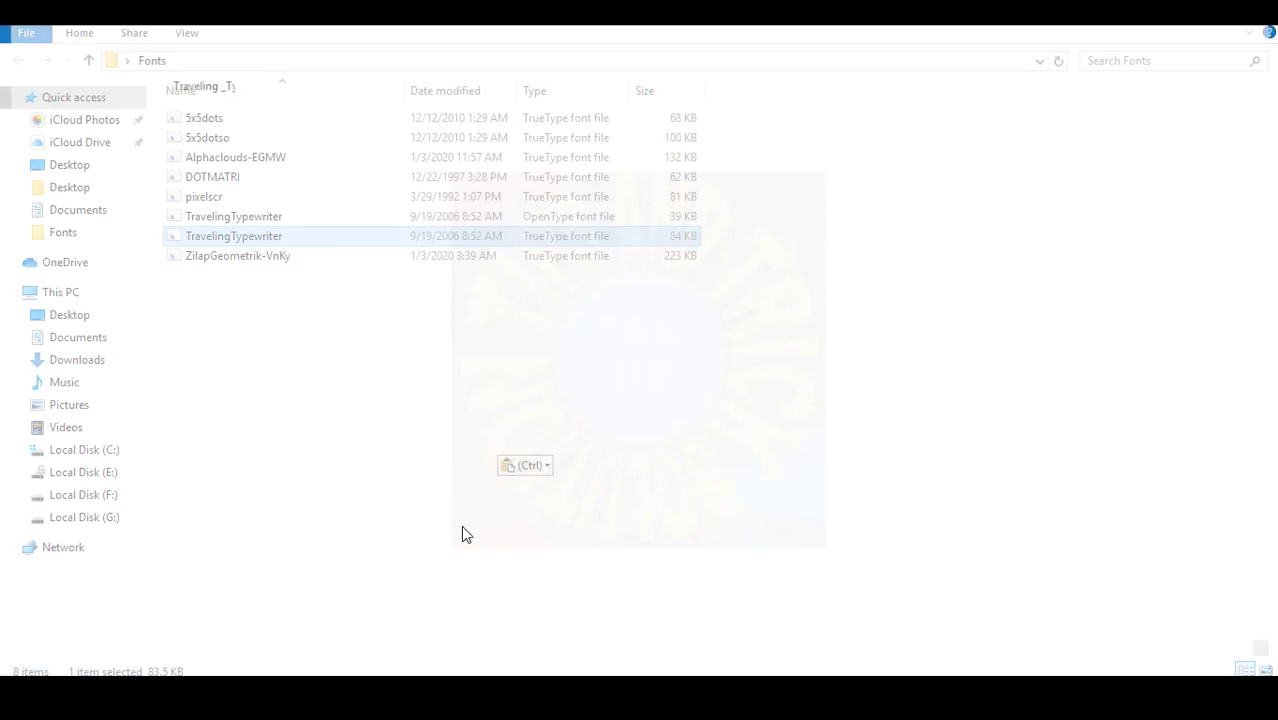
- Install the OpenType version of the TravelingTypewriter font from the Fonts folder
key(Up)
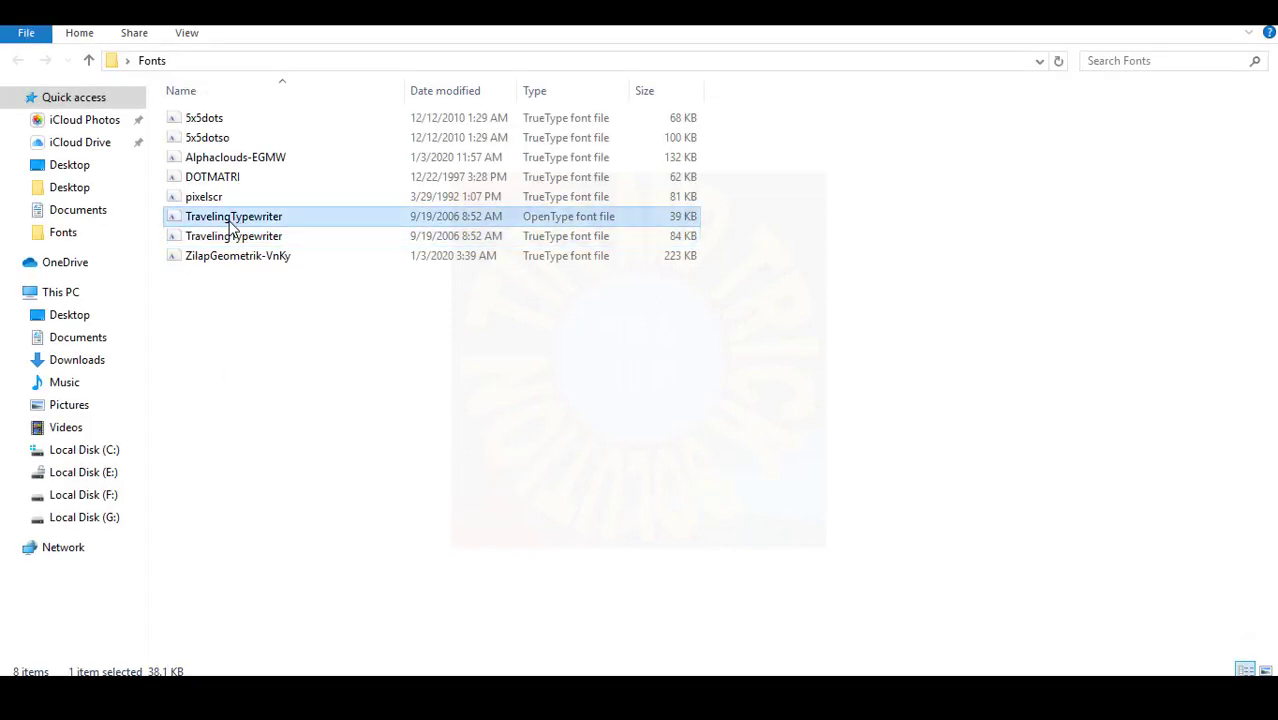
right_click(222, 226)
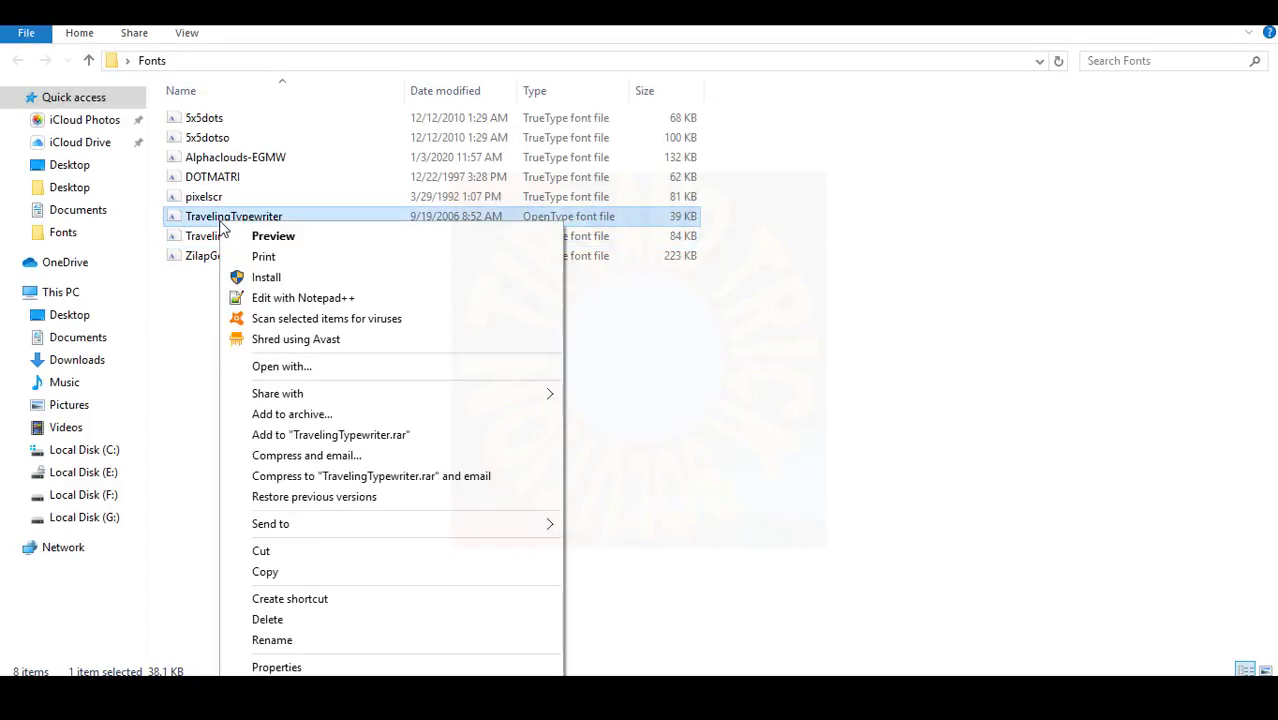
click(266, 278)
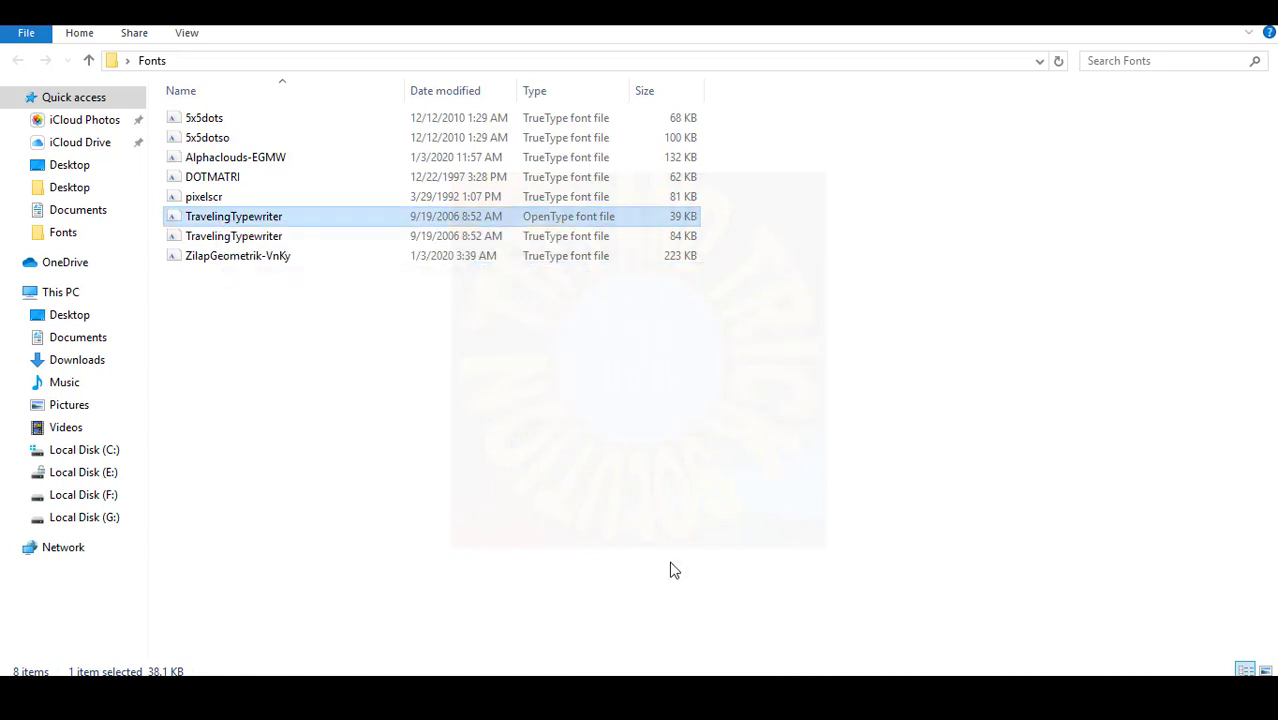
- Reopen Word with a blank document and paste the two copied formatted lines into it
key(super)
text(paint)
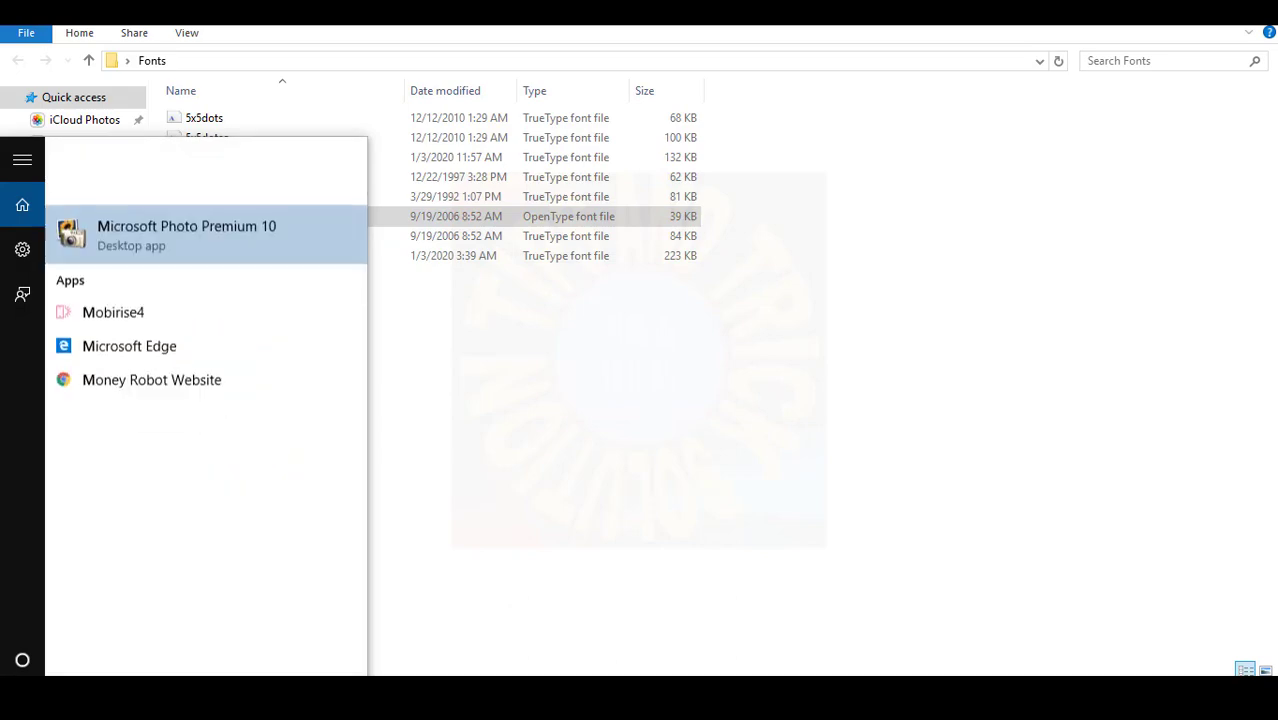
text( wwd)
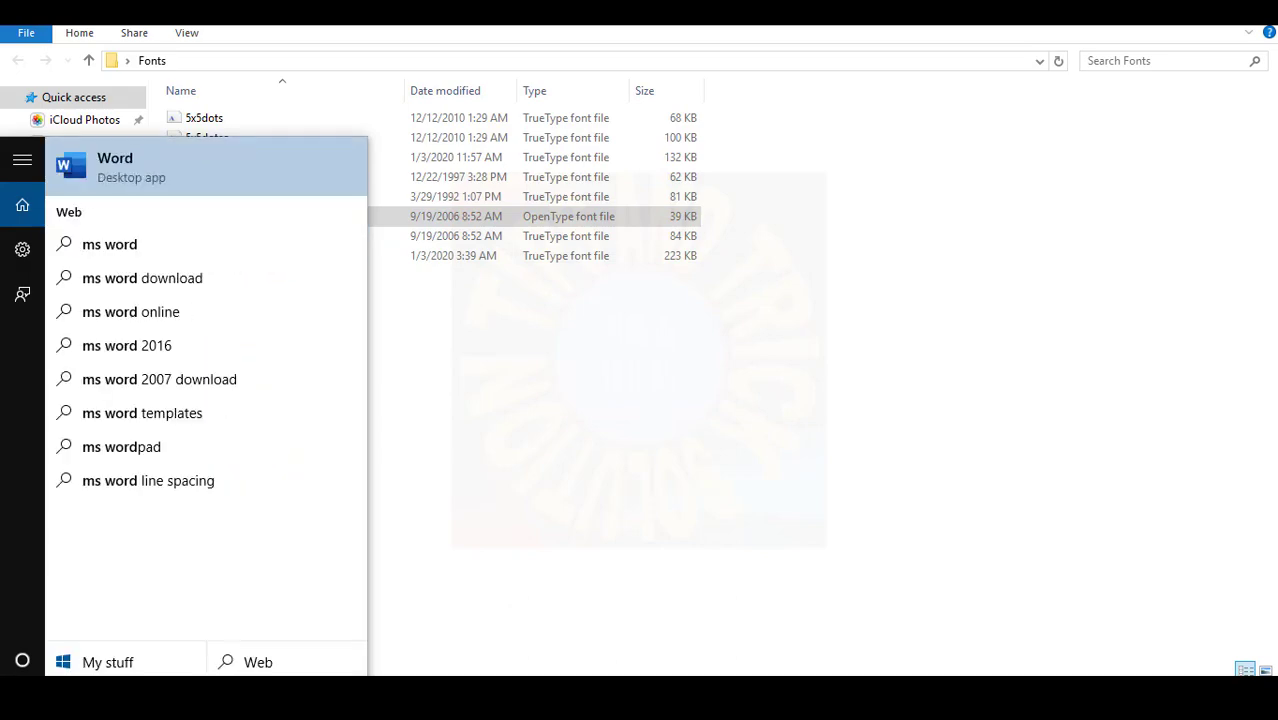
key(Return)
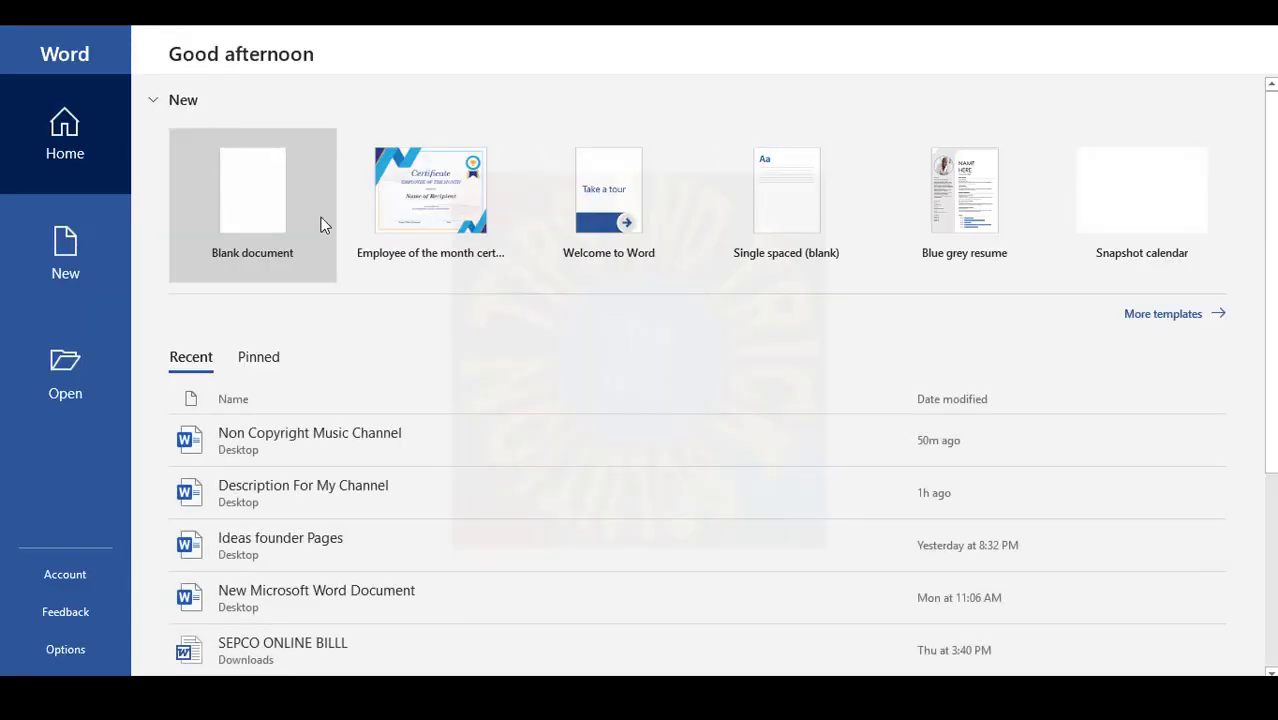
click(295, 208)
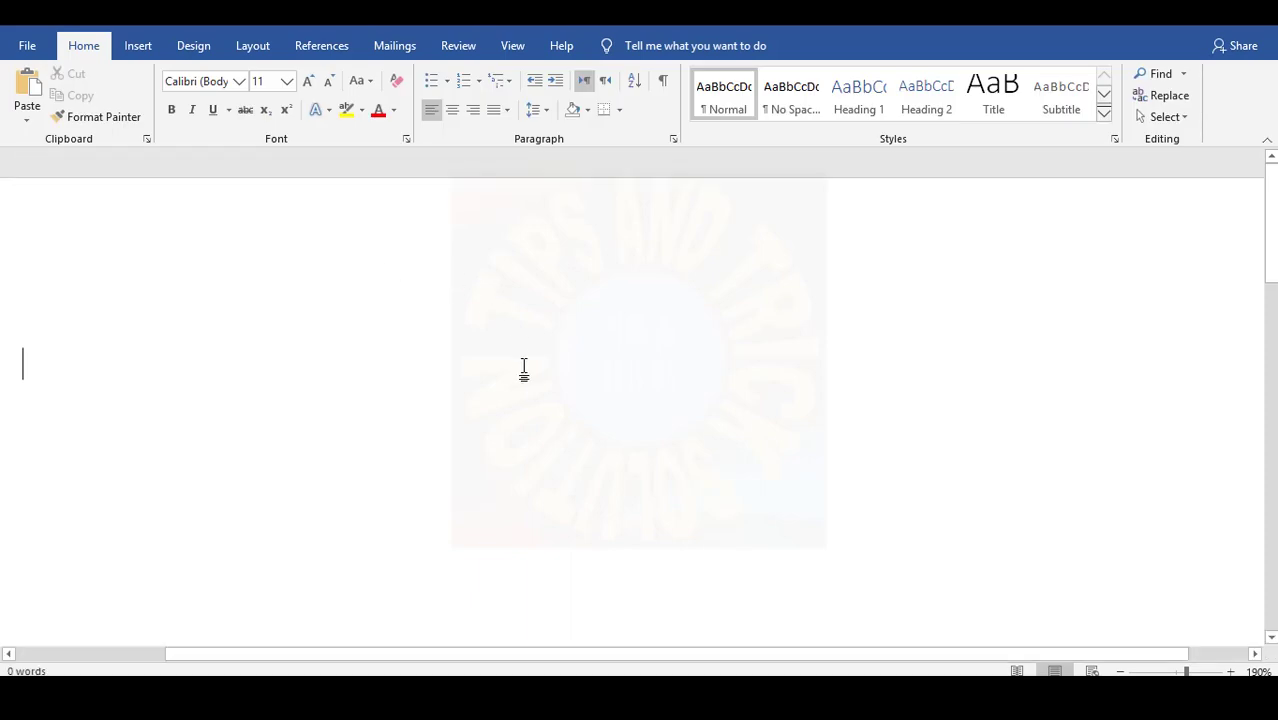
key(ctrl+v)
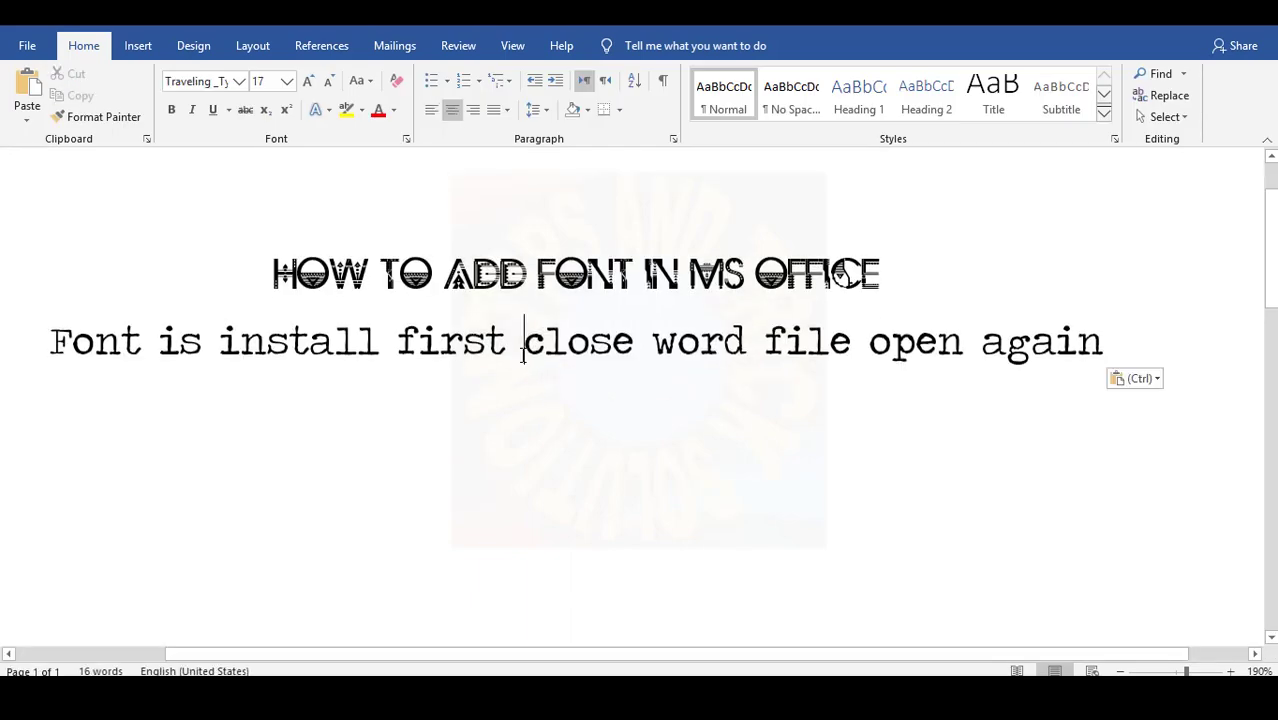
- Copy the OpenType TravelingTypewriter file's name from the Fonts folder and paste it on a new third line in the Word document
triple_click(530, 380)
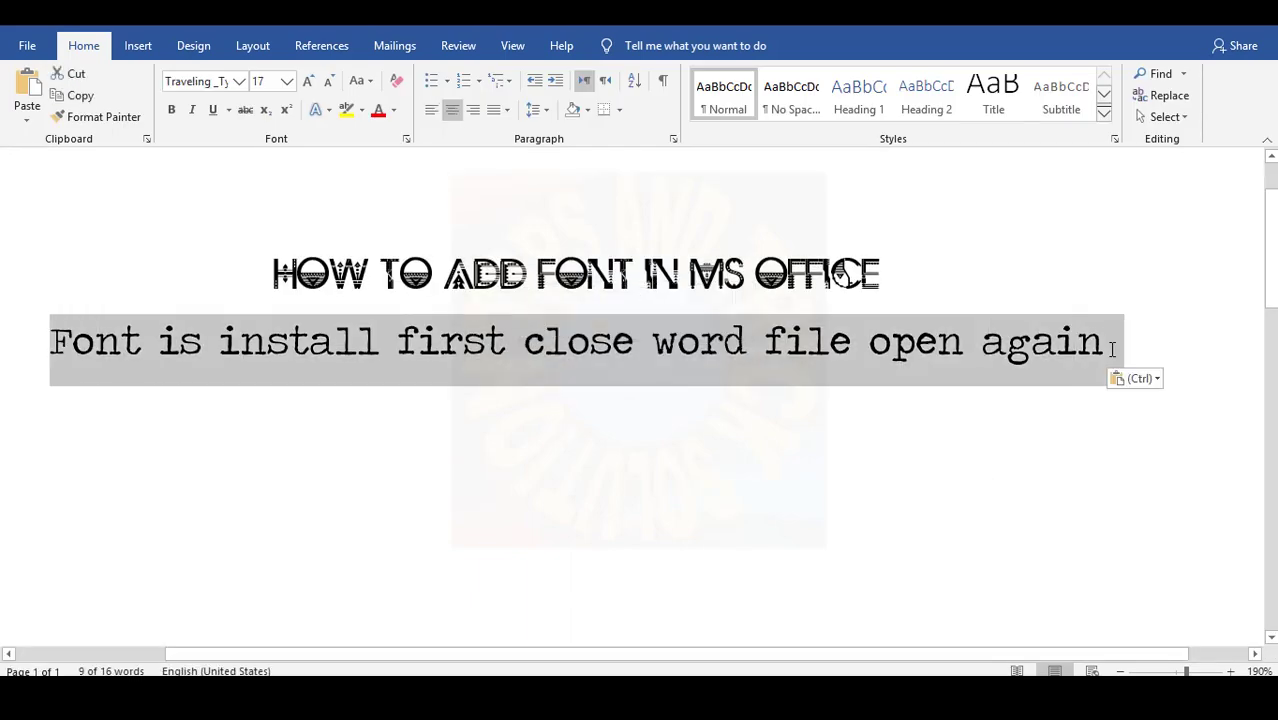
click(975, 433)
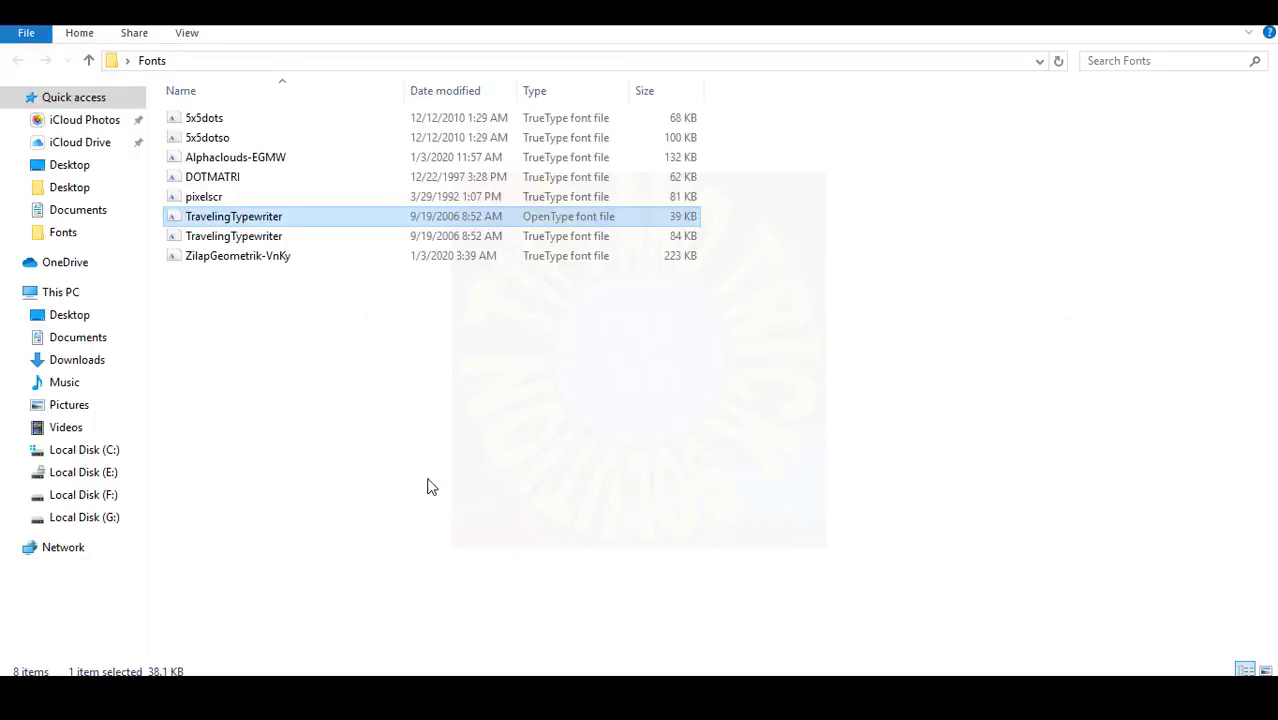
key(F2)
key(ctrl+c)
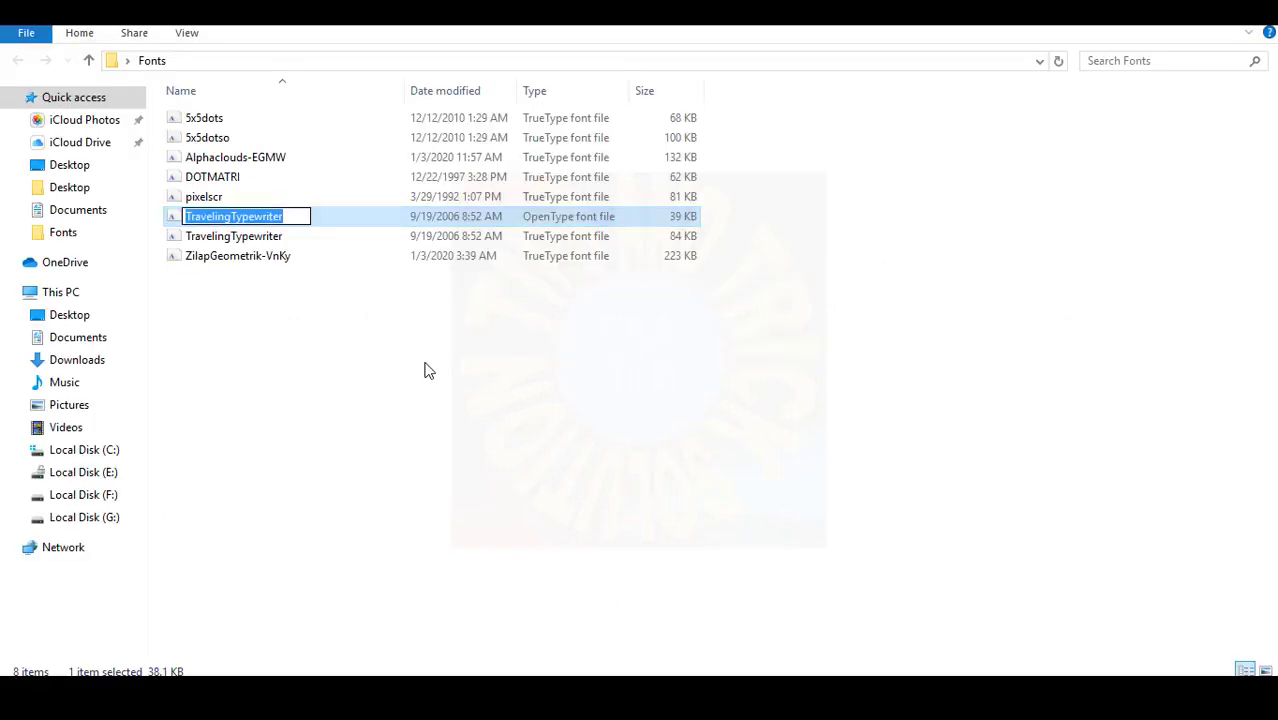
click(582, 607)
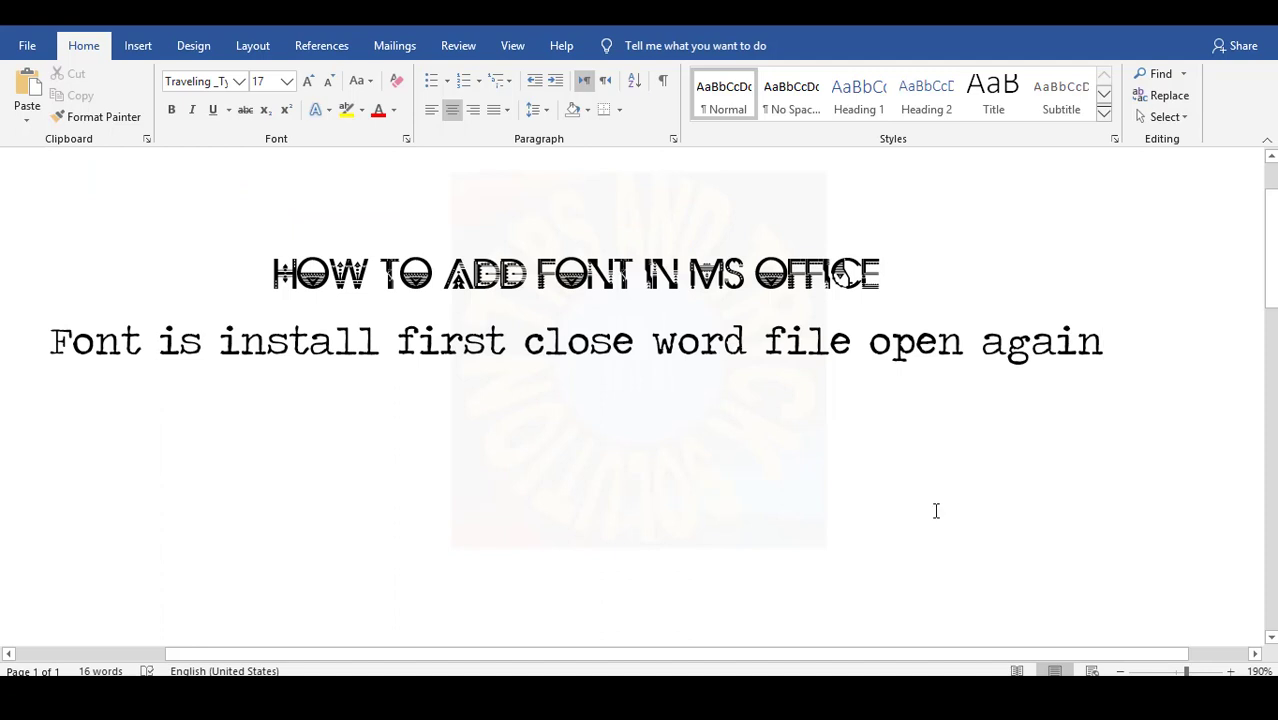
key(Return)
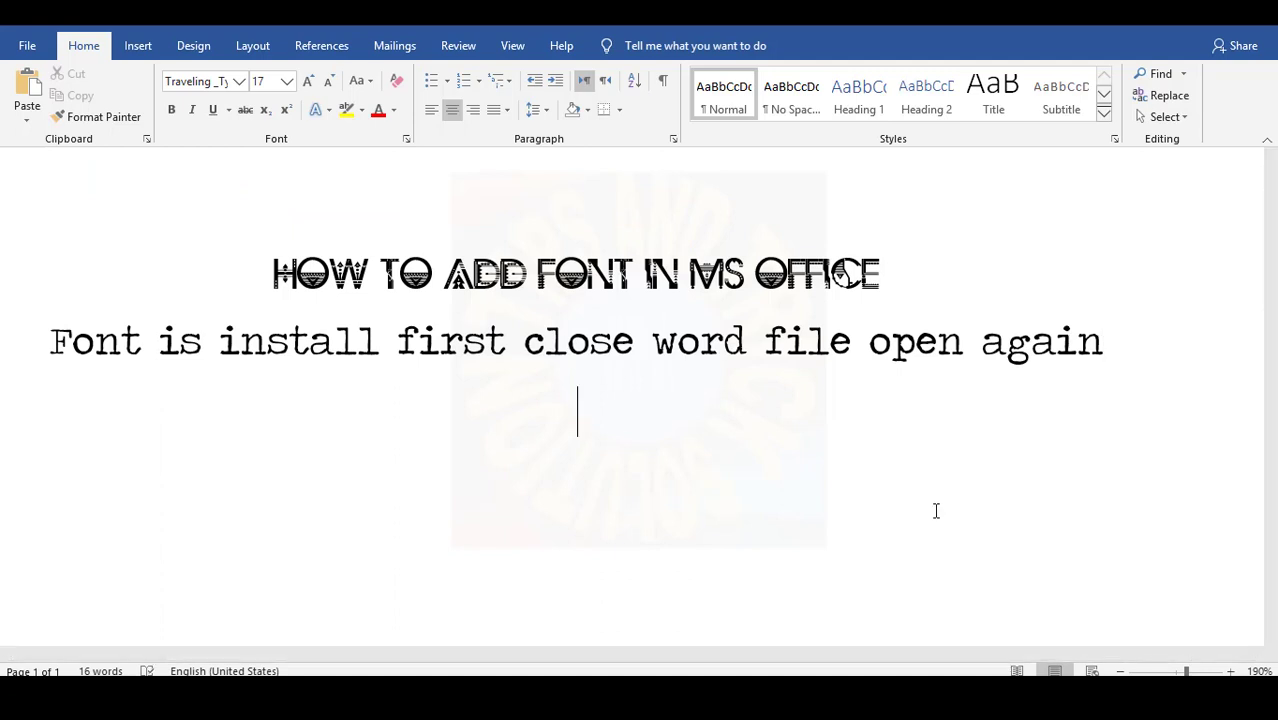
key(ctrl+v)
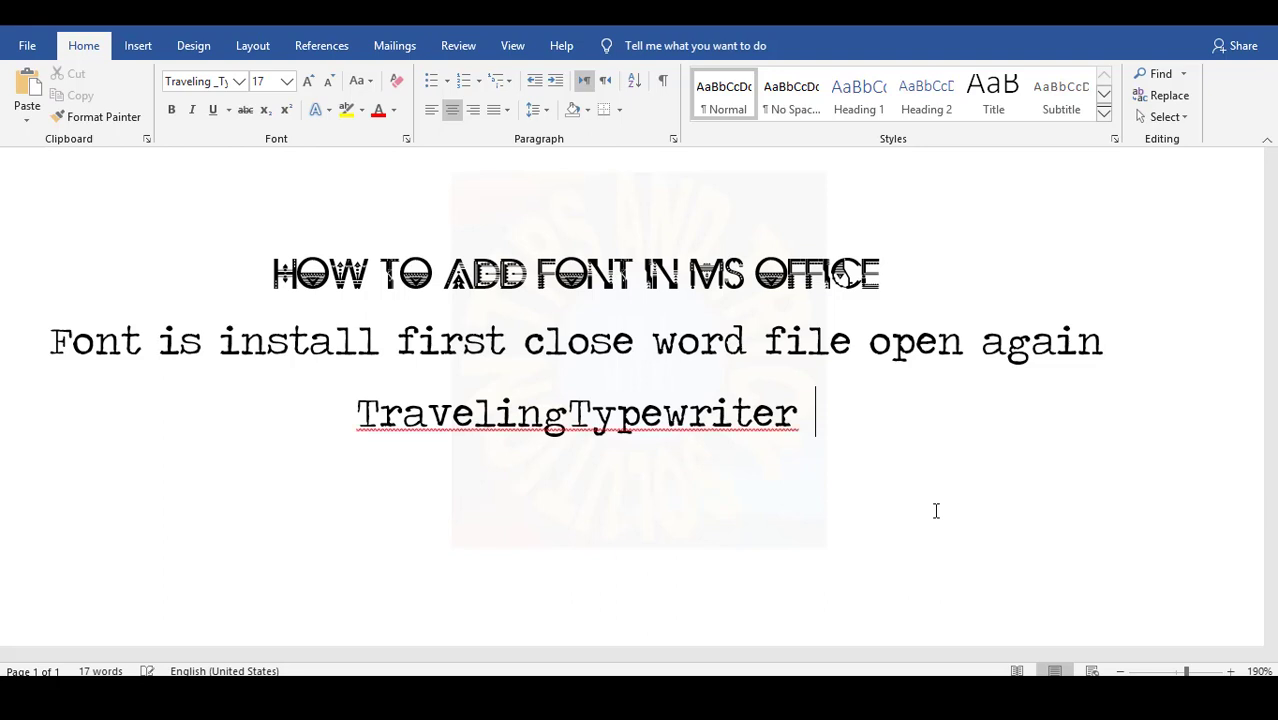
- Complete the third line with "tow different font style" and split "TravelingTypewriter" into two words
text(to)
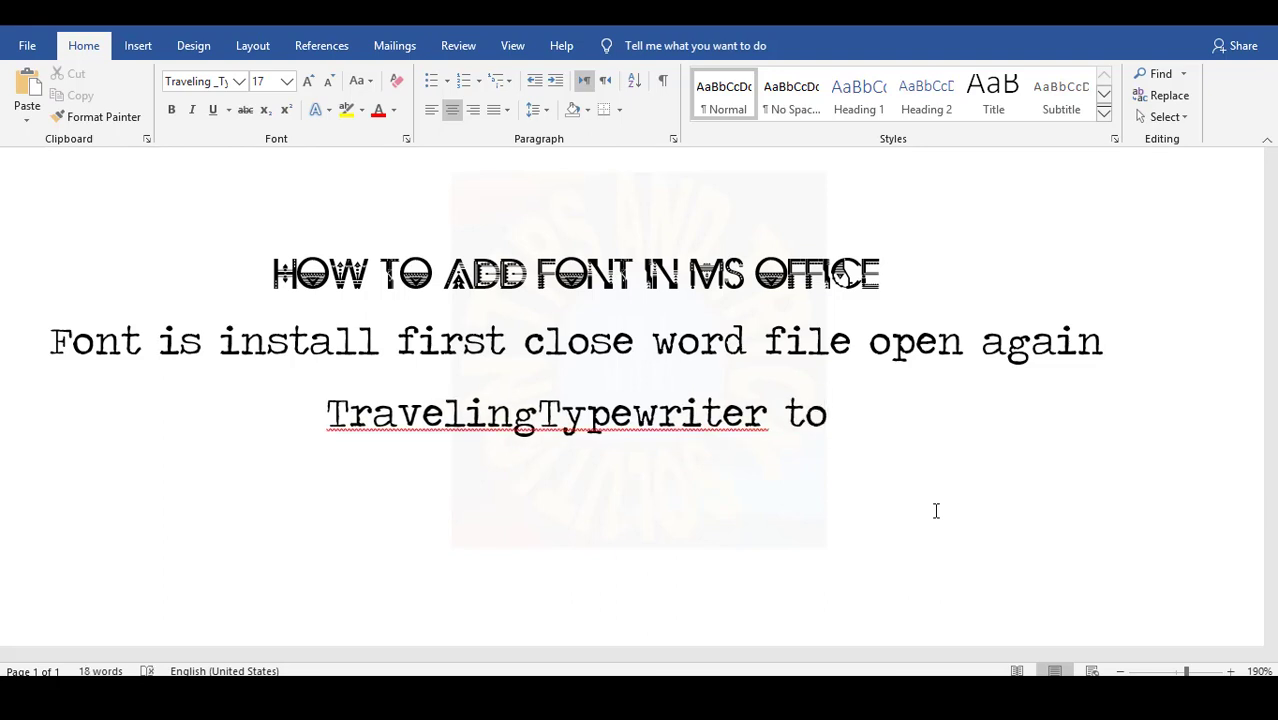
text(w)
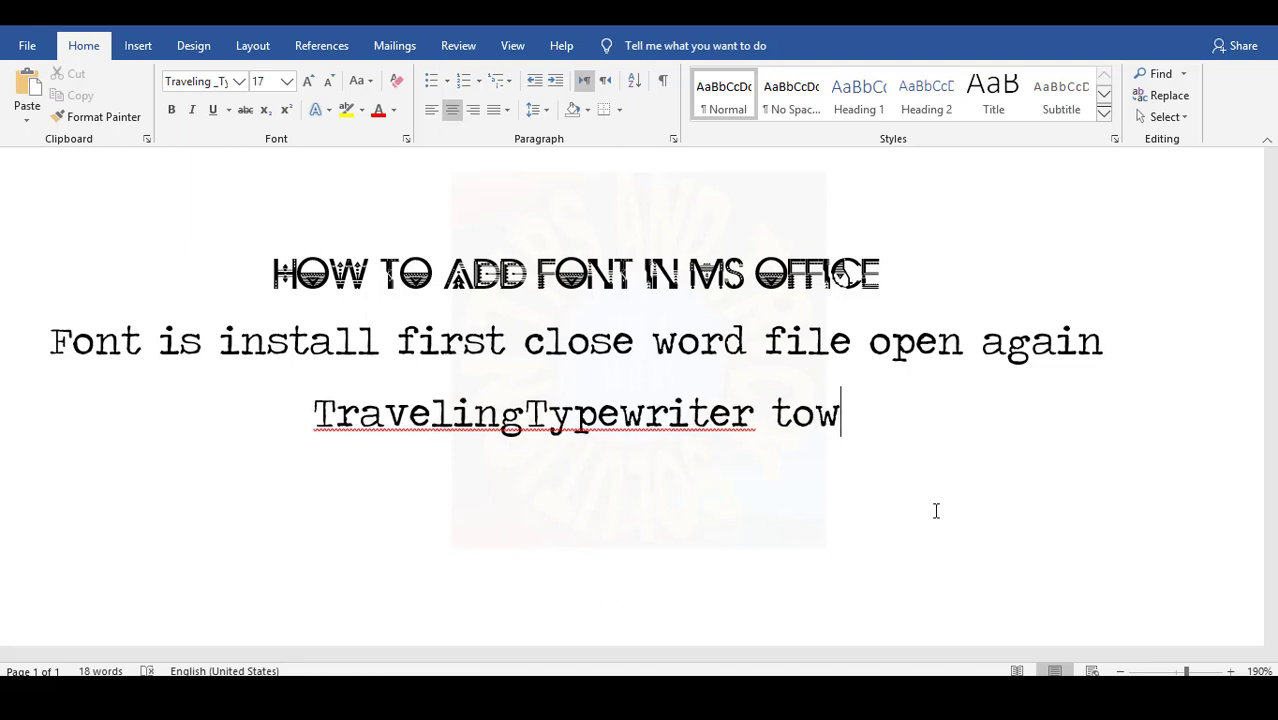
text( diffe)
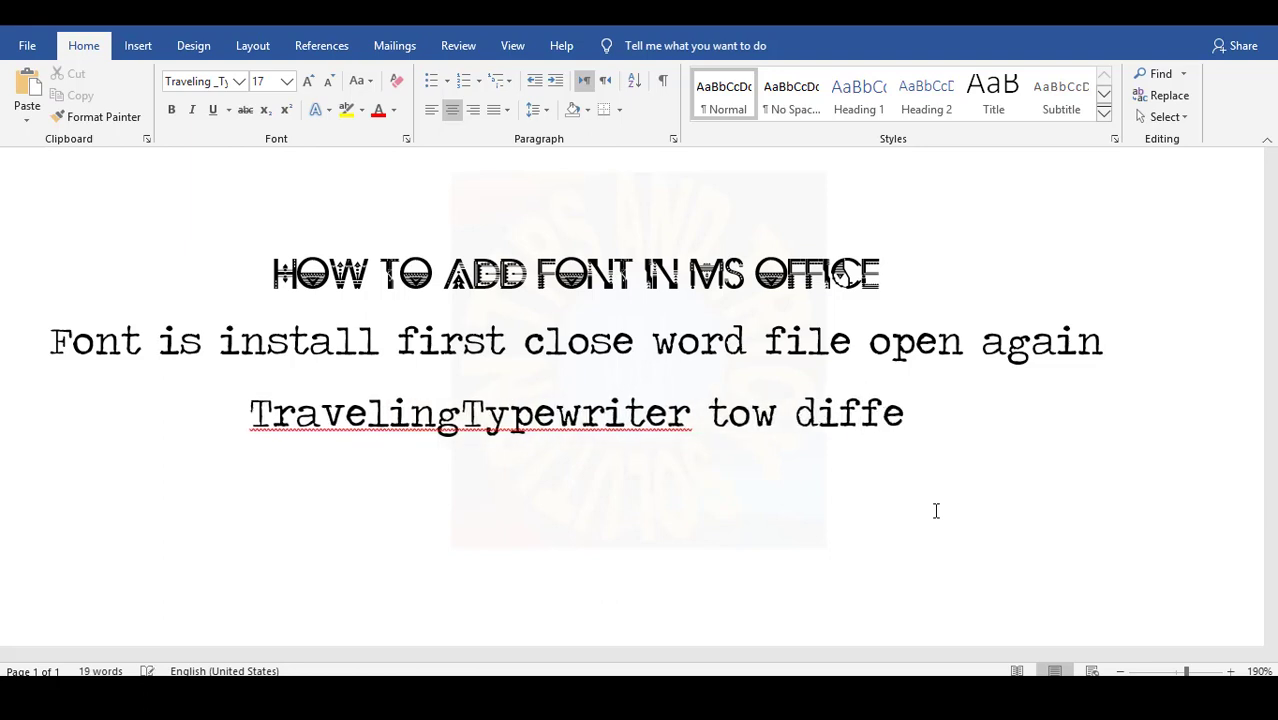
text(rent font)
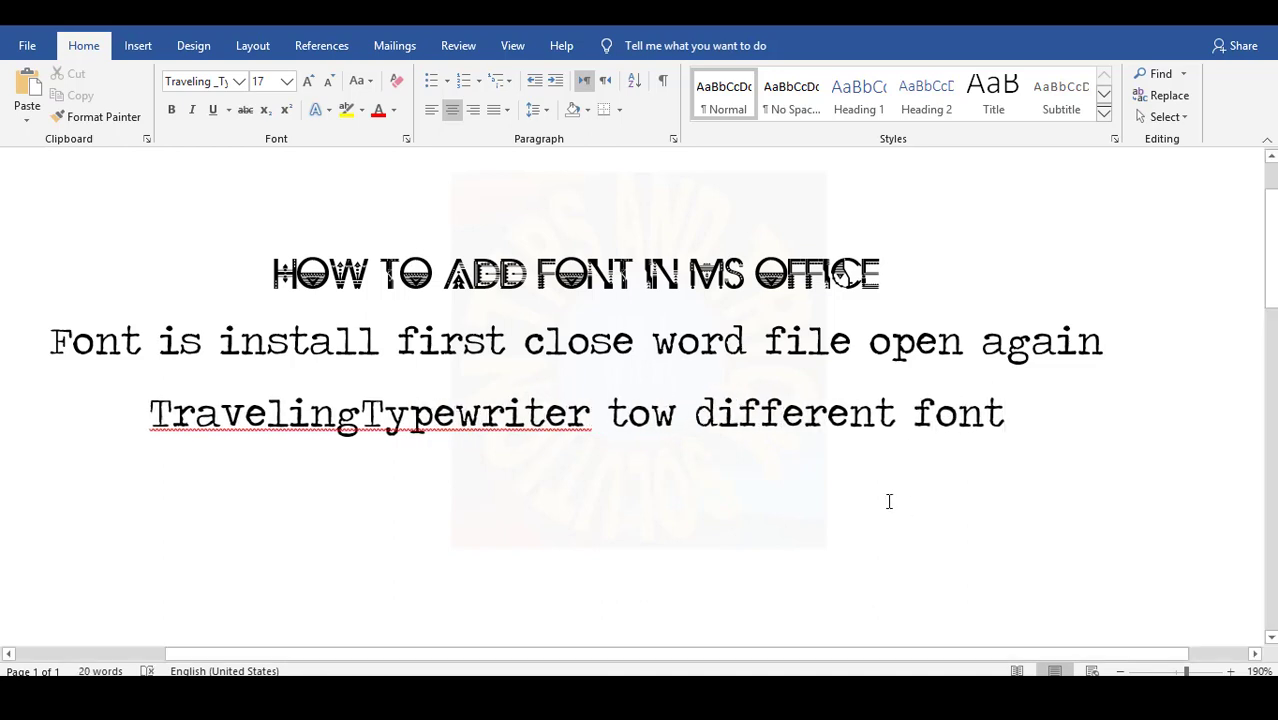
text( st)
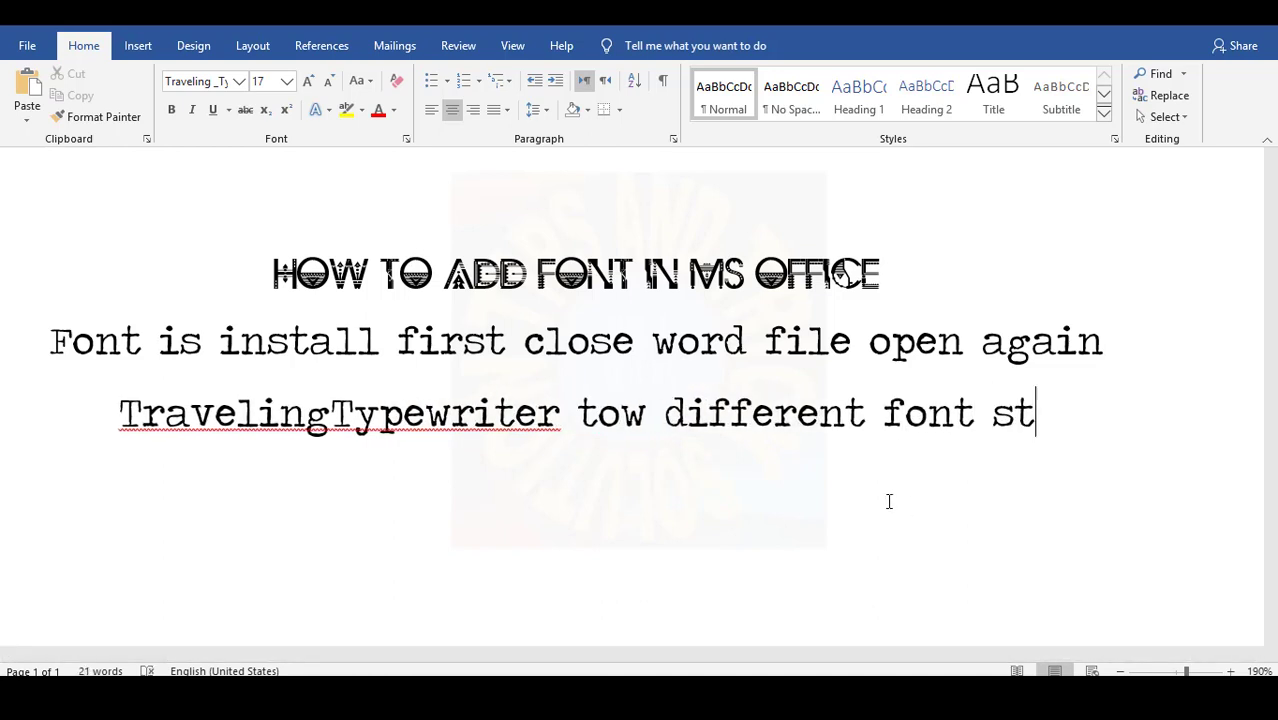
text(yle)
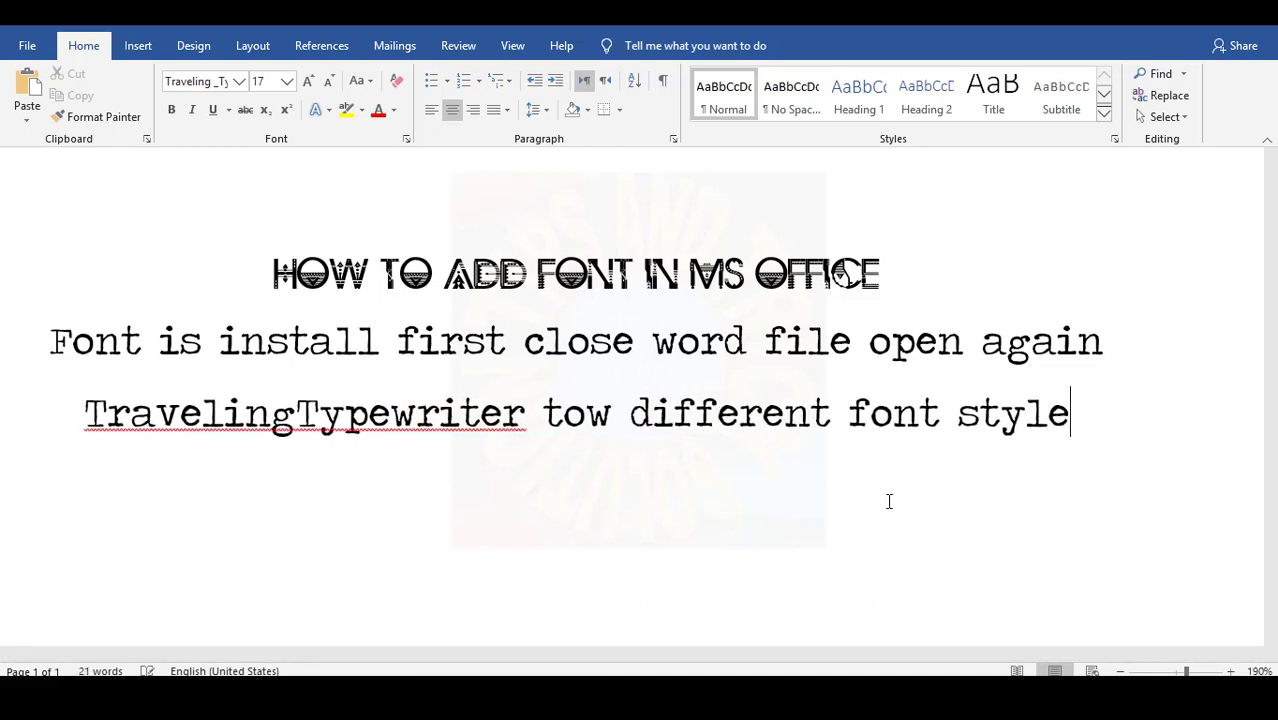
click(297, 413)
click(490, 413)
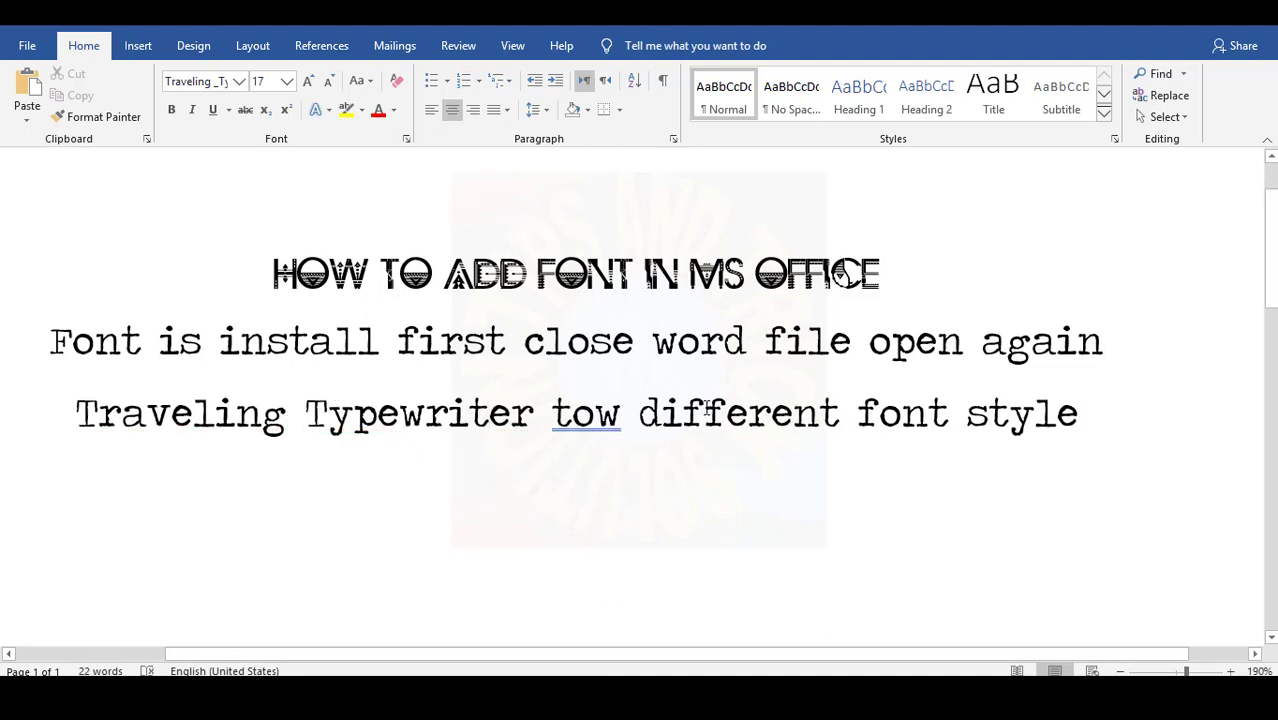
- Apply the Traveling _Typewriter font to the whole "Traveling Typewriter tow different font style" line
drag(1088, 420, 80, 414)
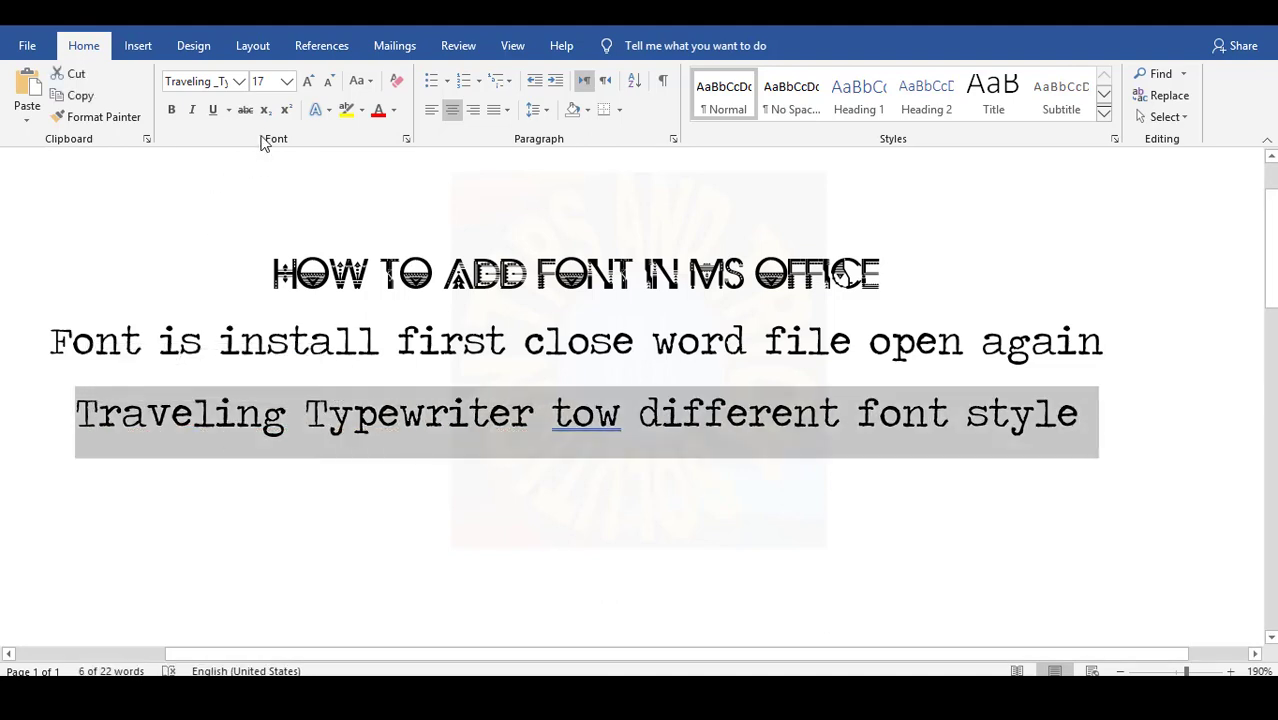
click(239, 83)
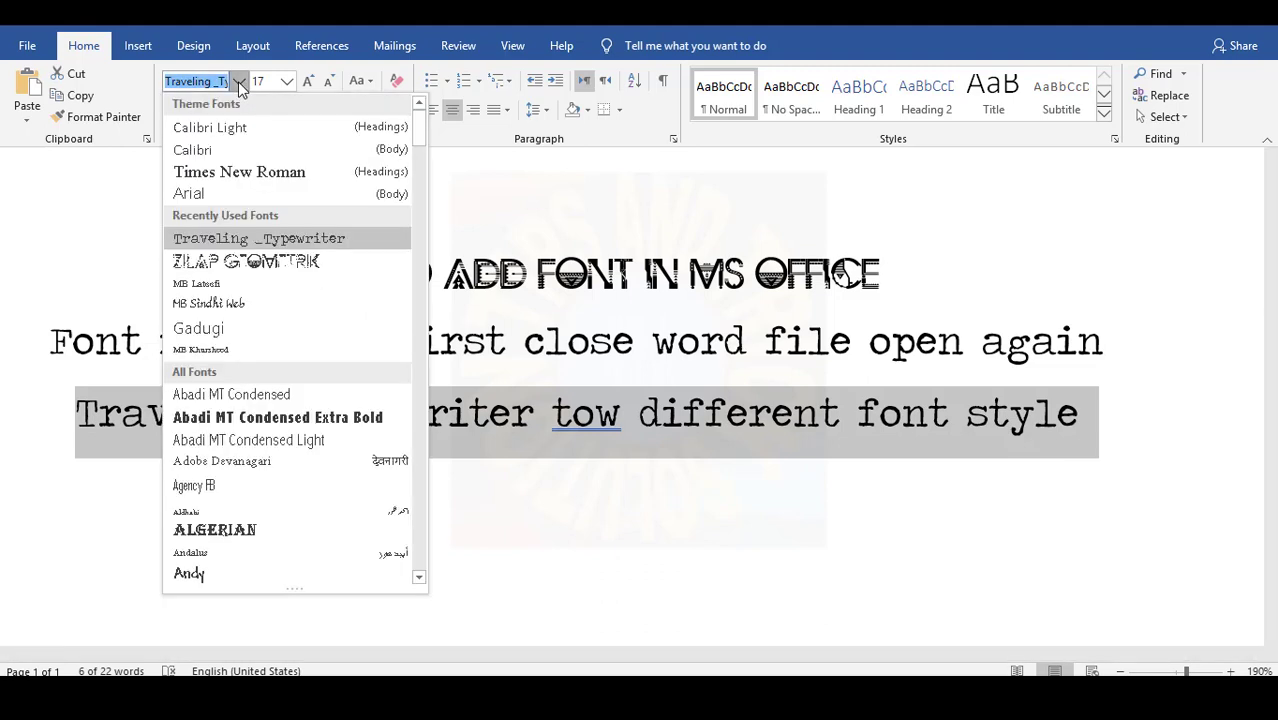
click(265, 240)
click(468, 413)
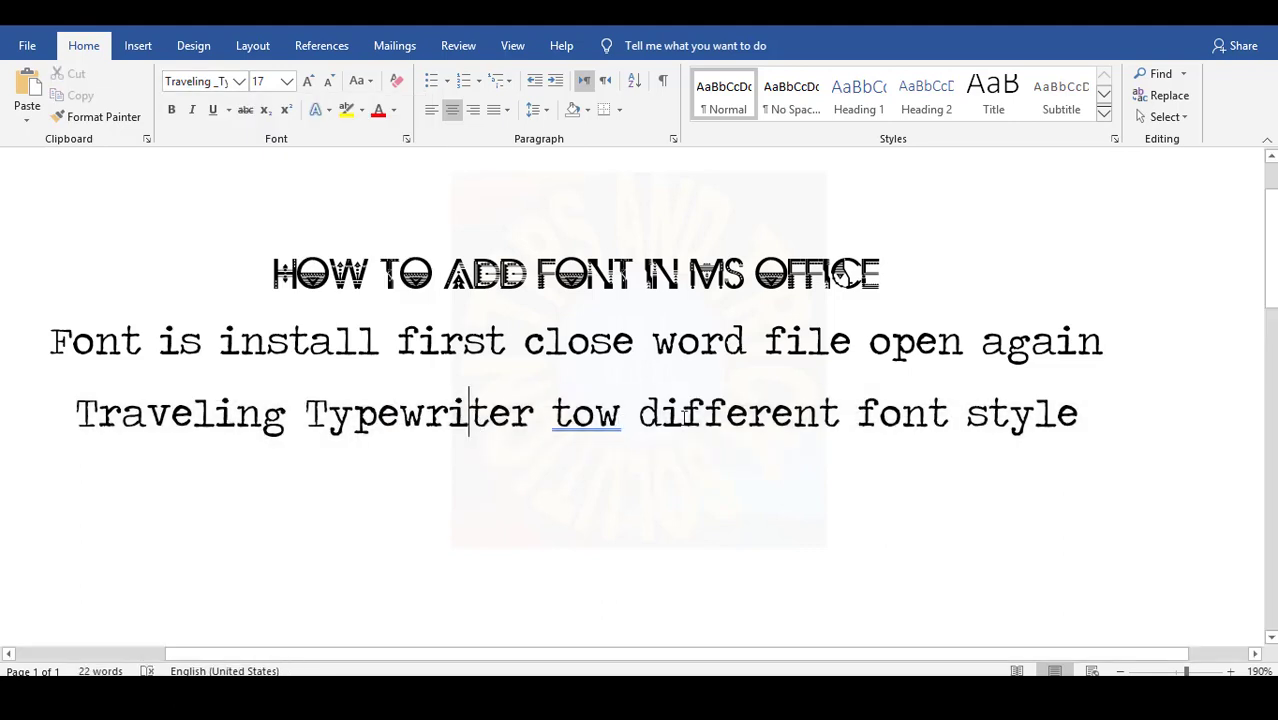
click(748, 413)
click(1080, 413)
drag(1080, 413, 76, 413)
click(318, 436)
- Add a new line reading "Font install 2ways" below the "Traveling Typewriter tow different font style" line
click(1118, 425)
key(Return)
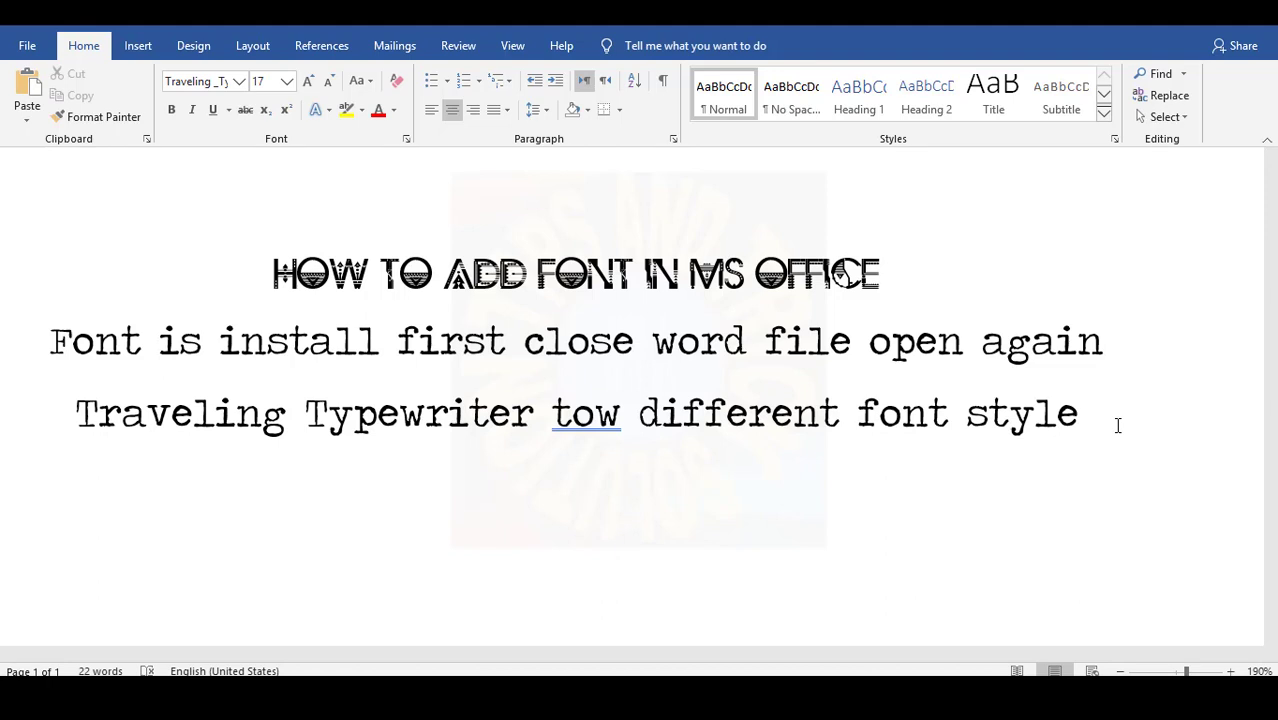
text(ffont)
key(BackSpace)
key(BackSpace)
key(BackSpace)
key(BackSpace)
text(ont)
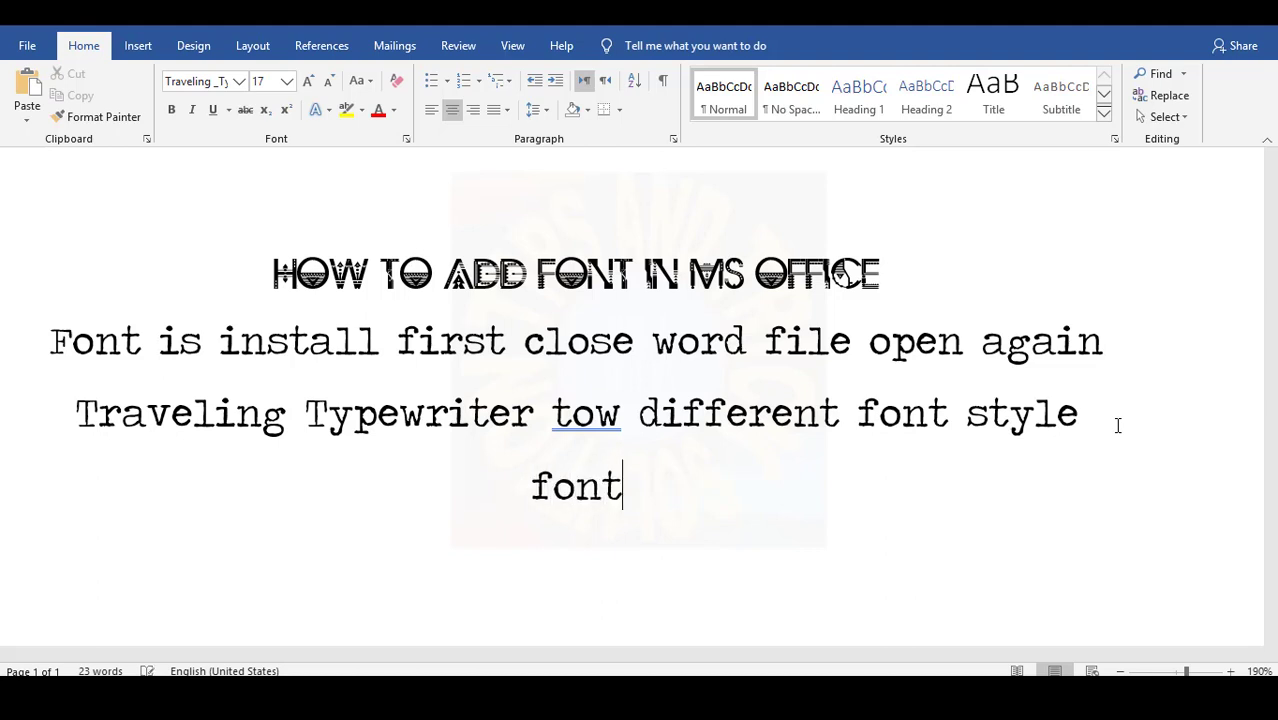
text( install)
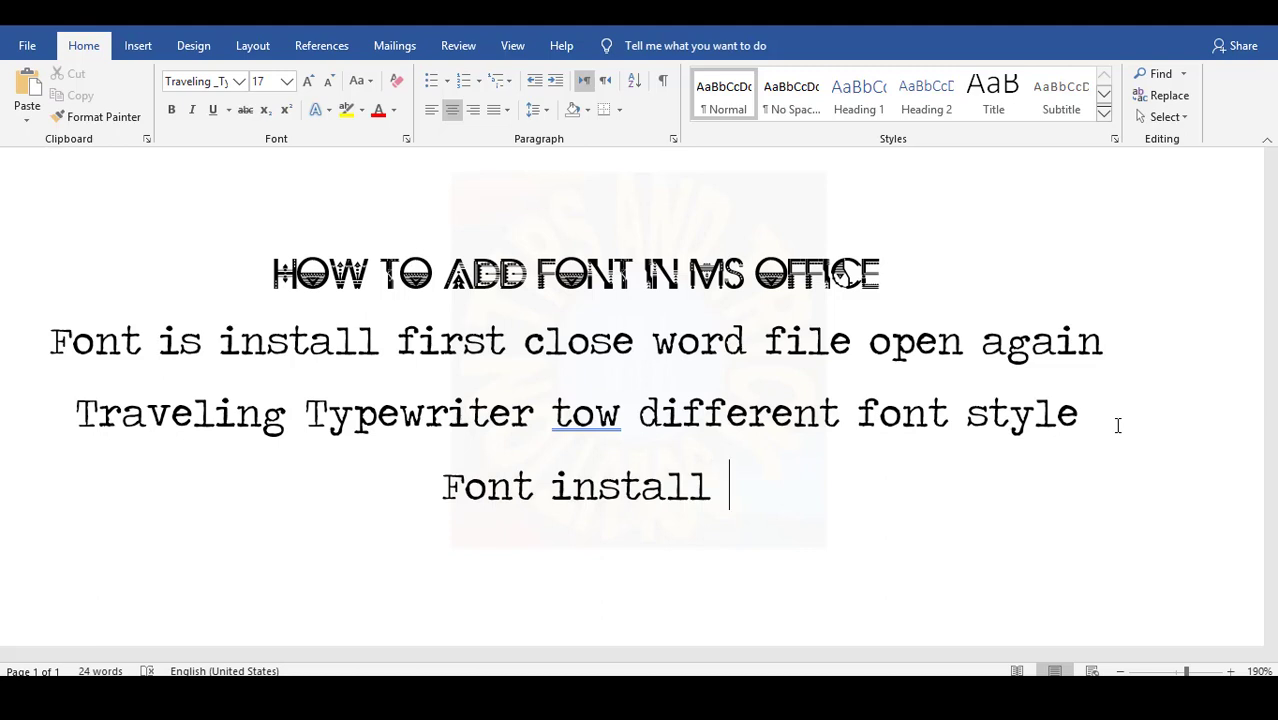
text(2ways)
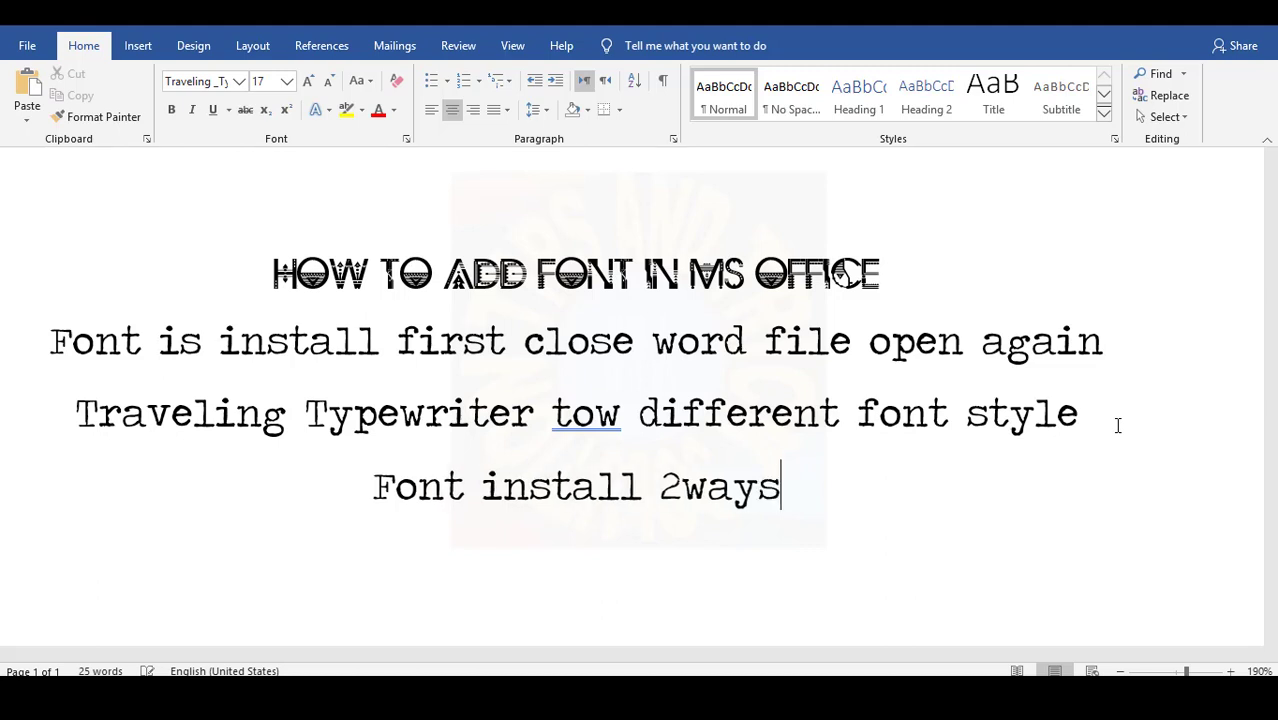
- Add the line "1 ways is complete" below "Font install 2ways"
key(Return)
text(1 way)
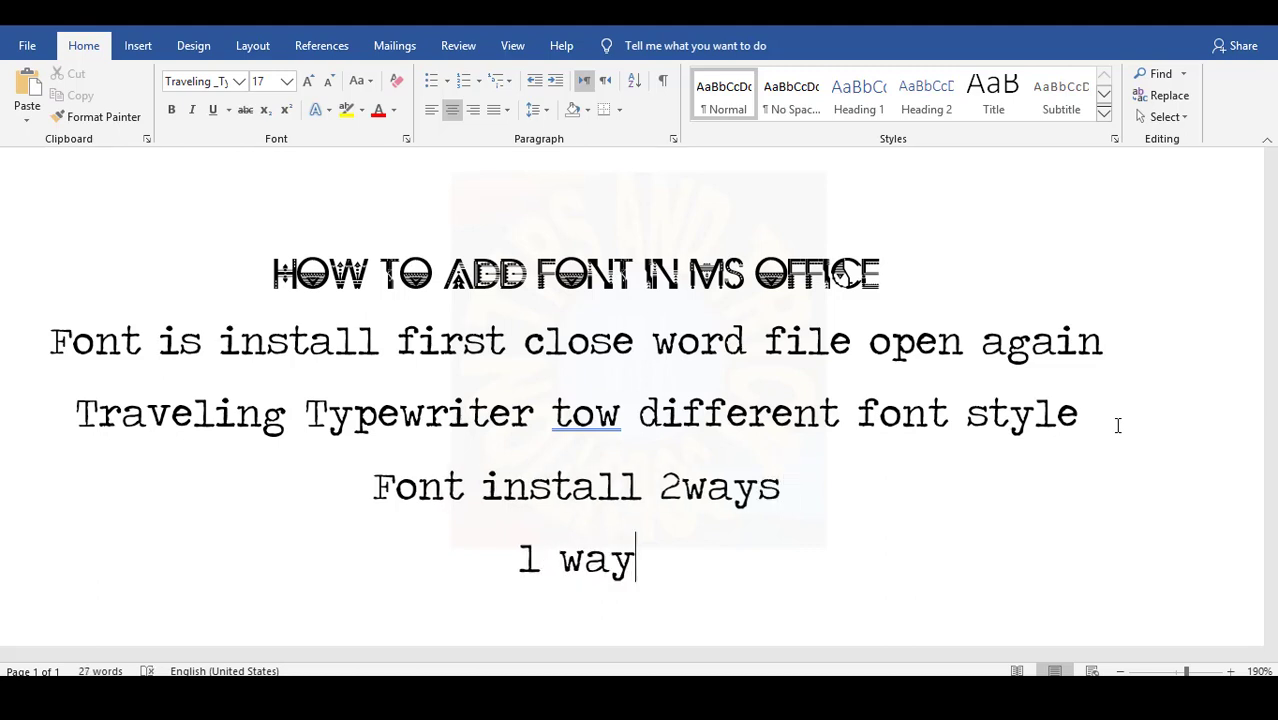
text(s)
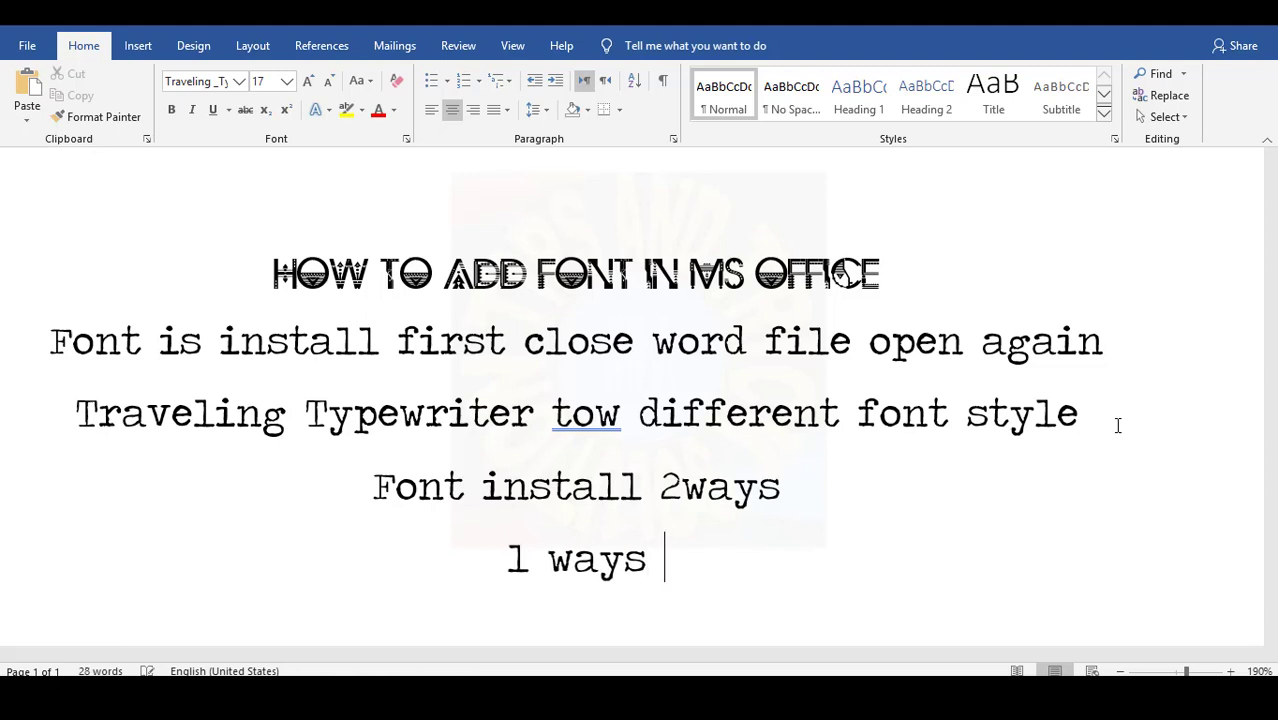
text( is complete)
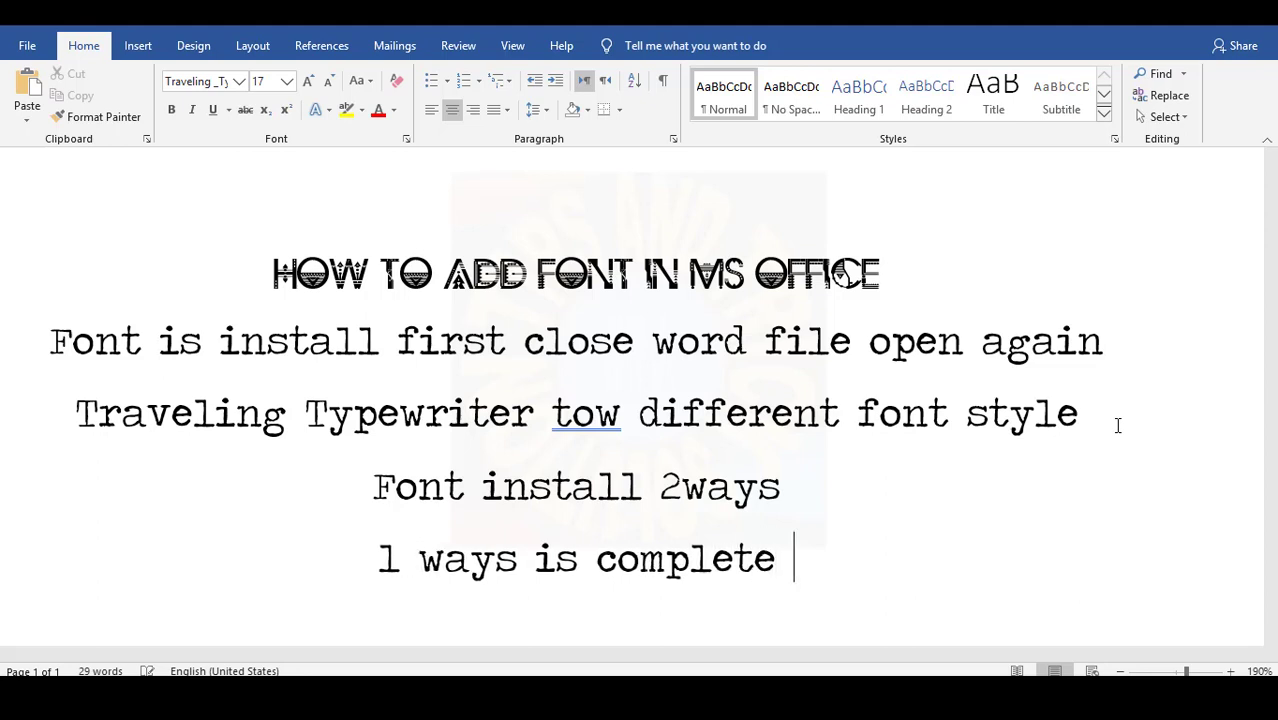
- Add the lines "And" and "Now see 2nd way" at the end of the text, followed by an empty line
key(Return)
text(and)
key(Return)
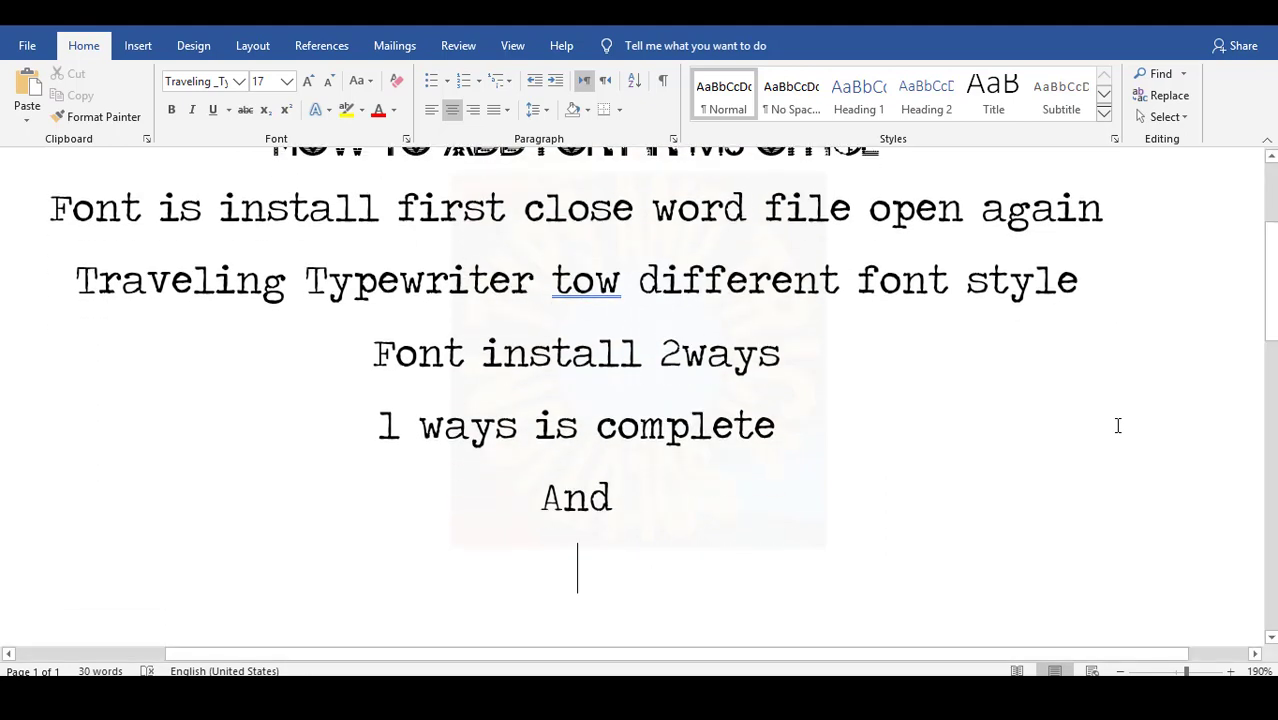
text(now see )
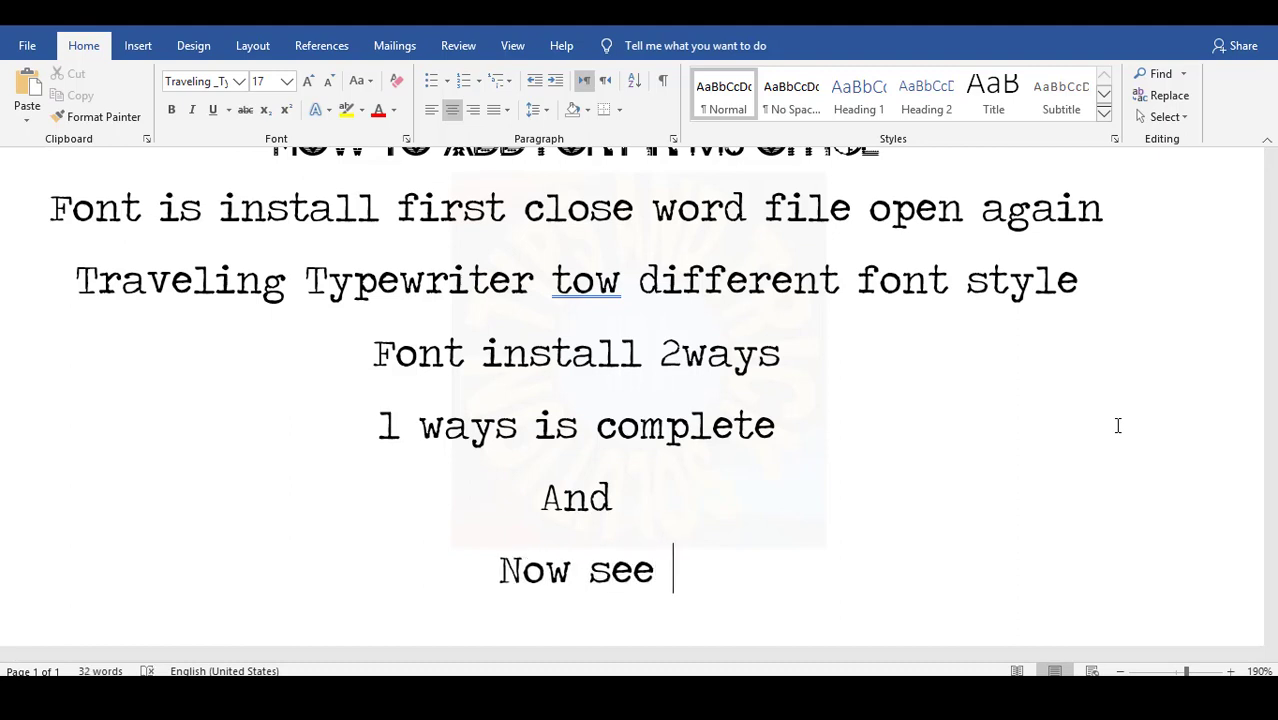
text(2 )
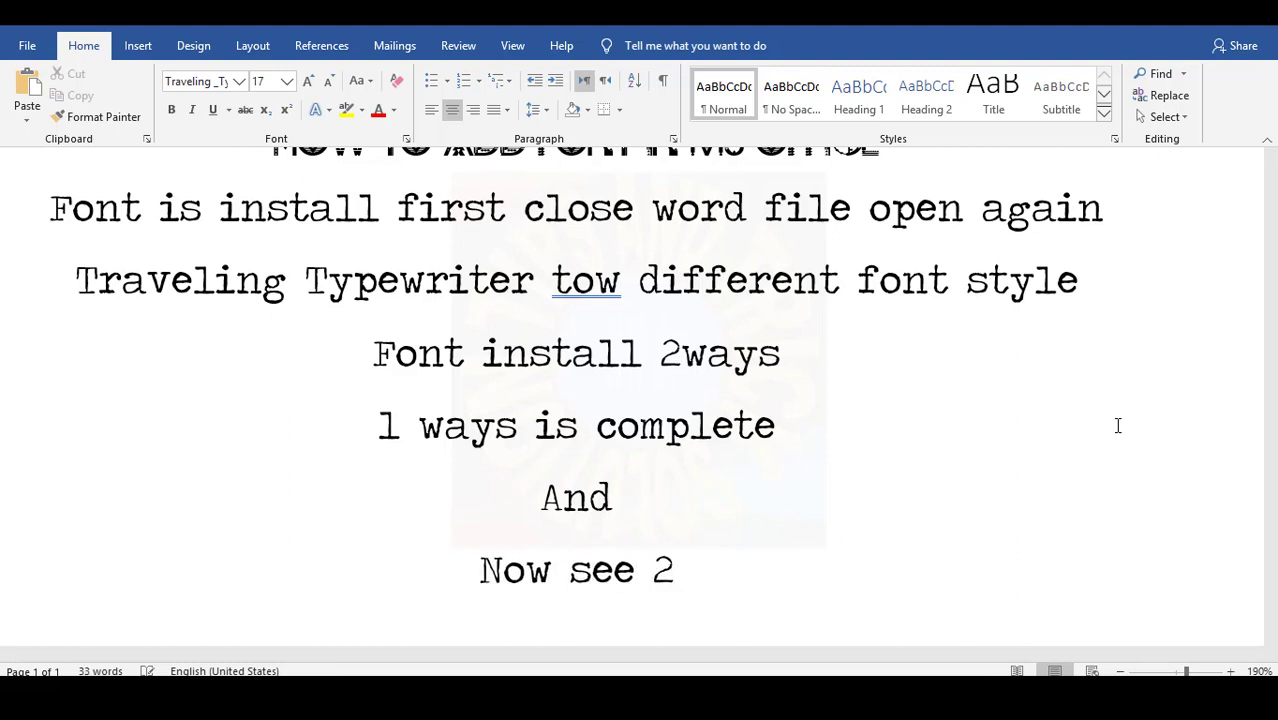
text(nd wa)
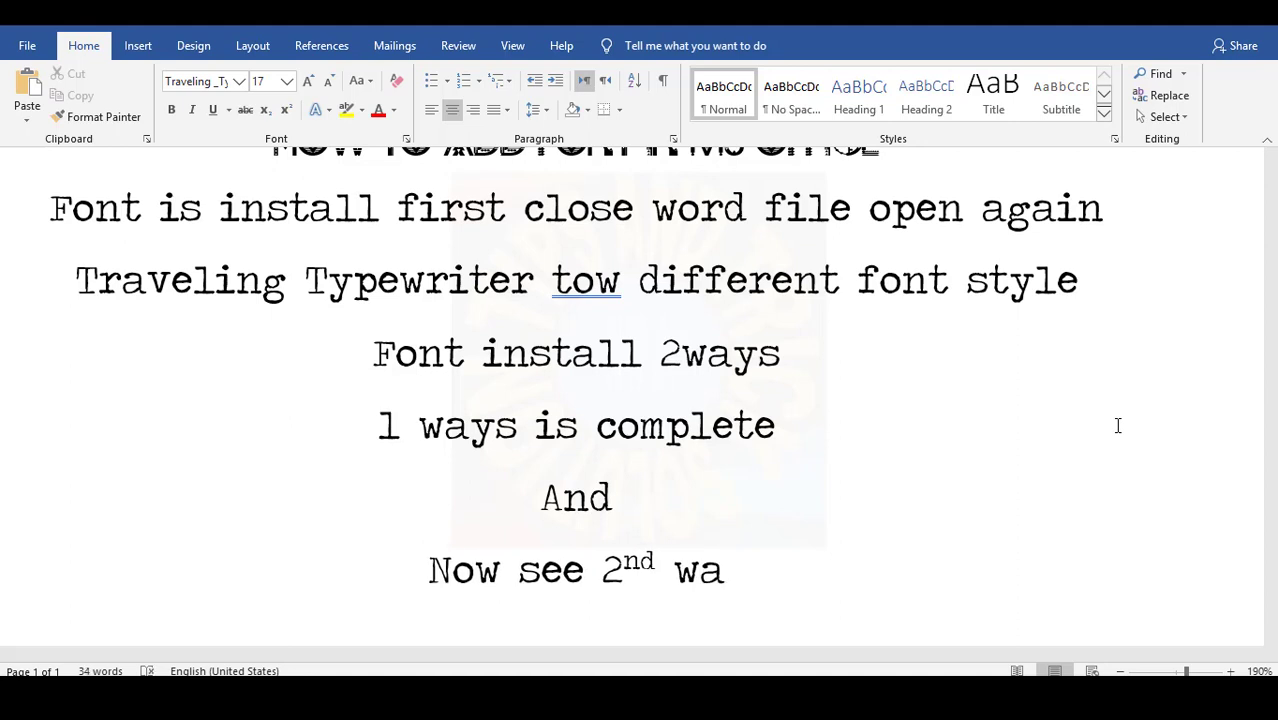
text(y)
key(Return)
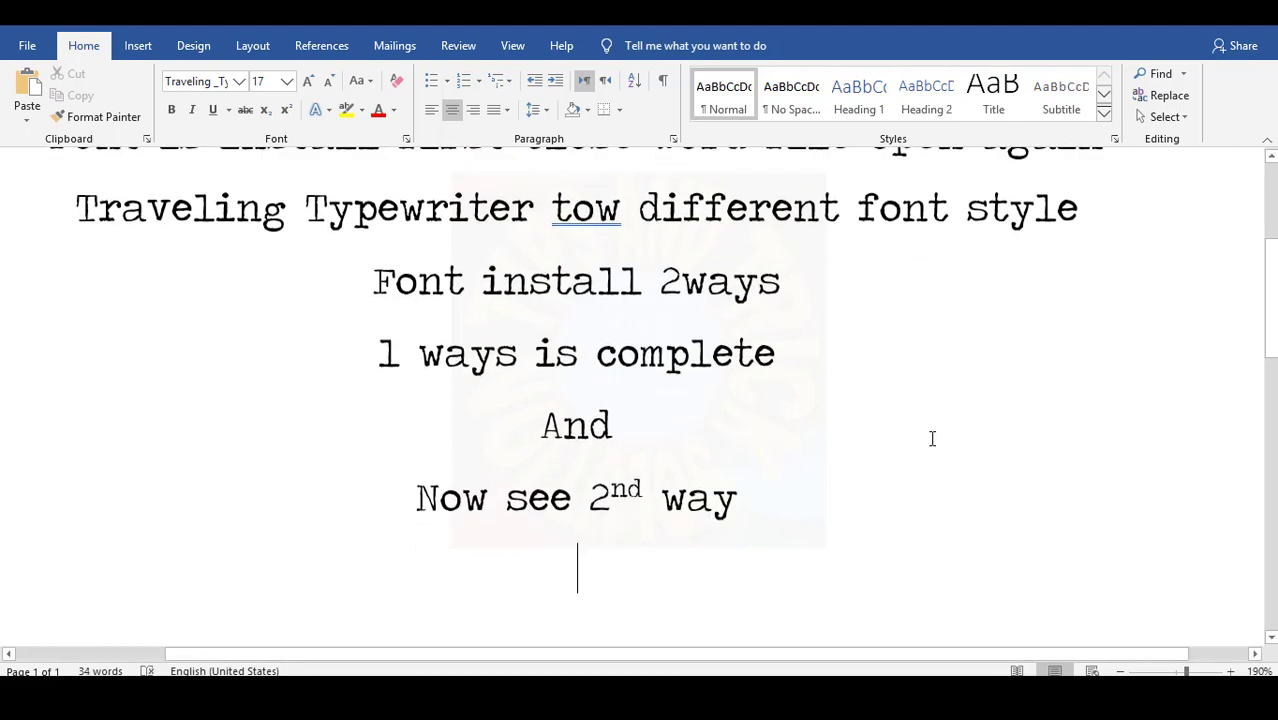
- Close Word without saving the changes to the document
click(932, 438)
key(ctrl+a)
click(700, 293)
click(1256, 27)
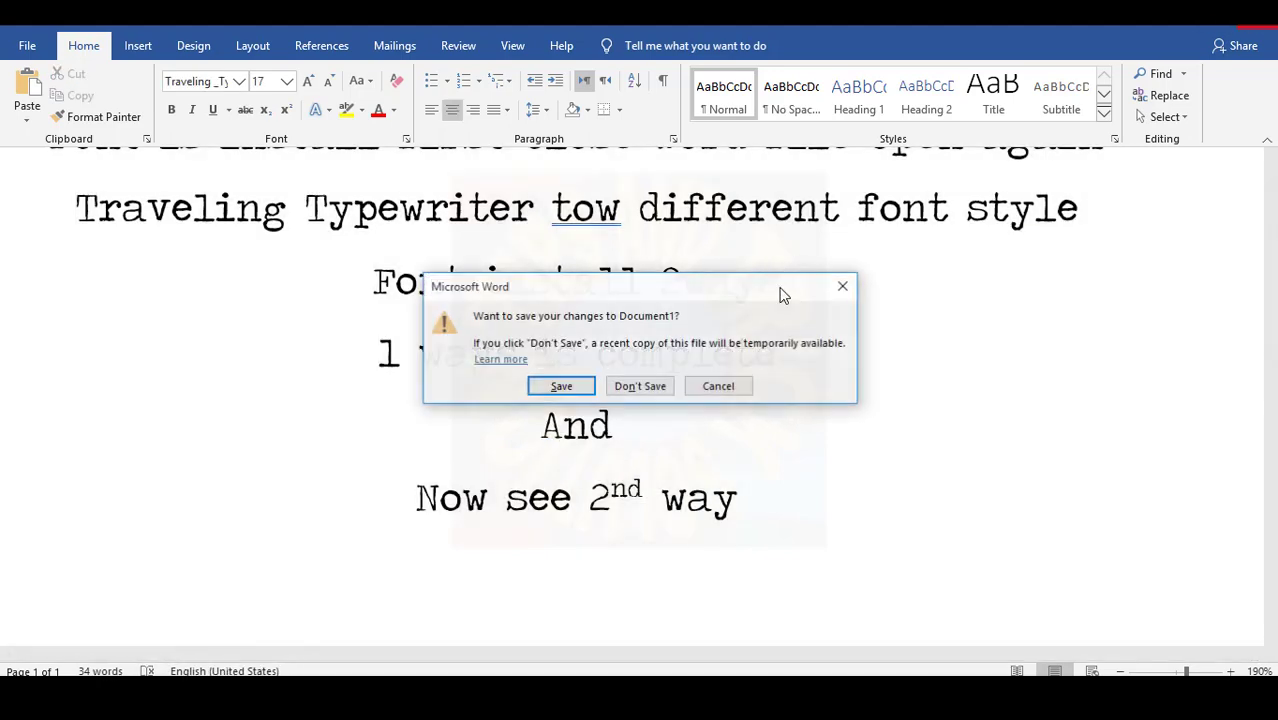
click(641, 387)
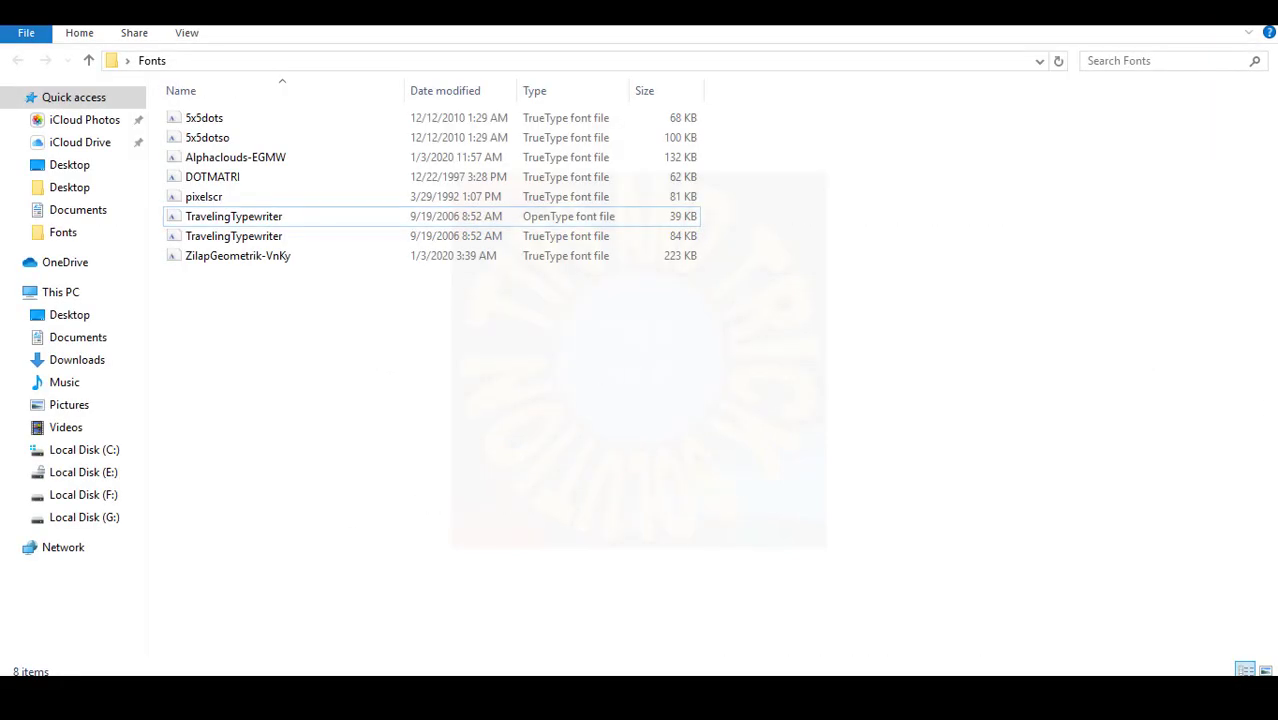
- Search Windows for the installed Fonts folder, open it, and install the 5x5dots font file by moving it in there
key(super+s)
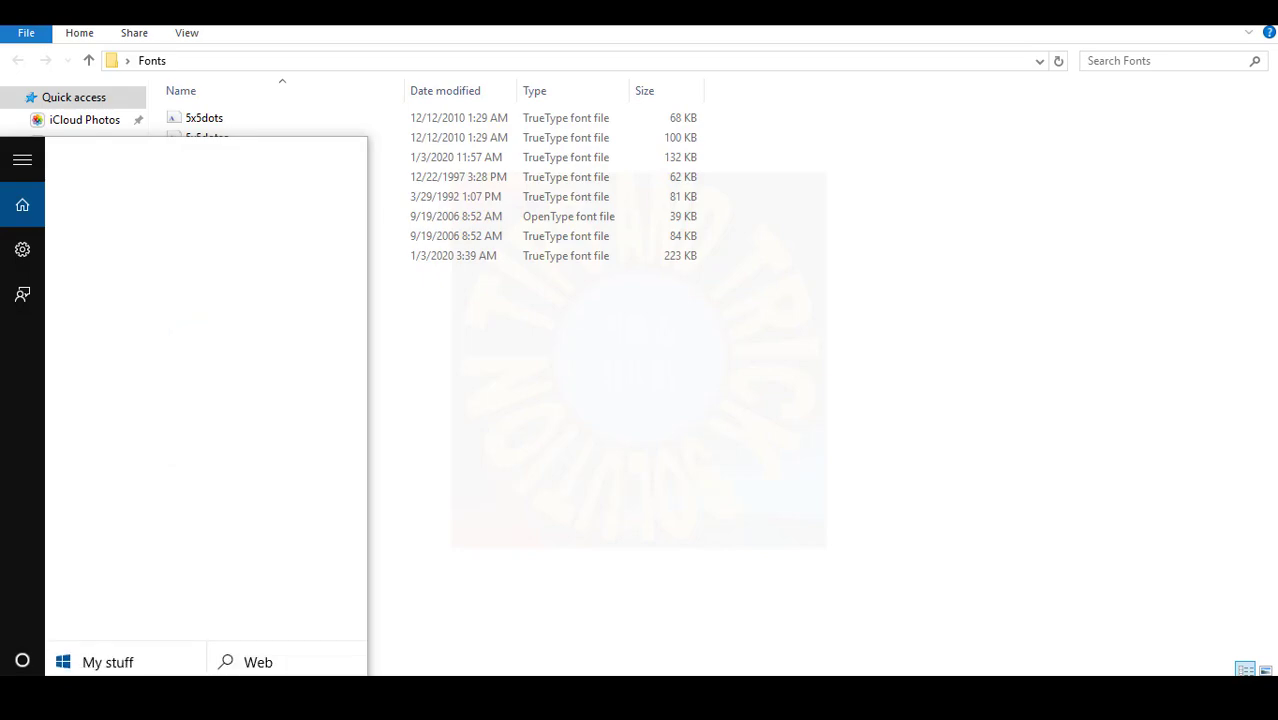
text(font)
key(Return)
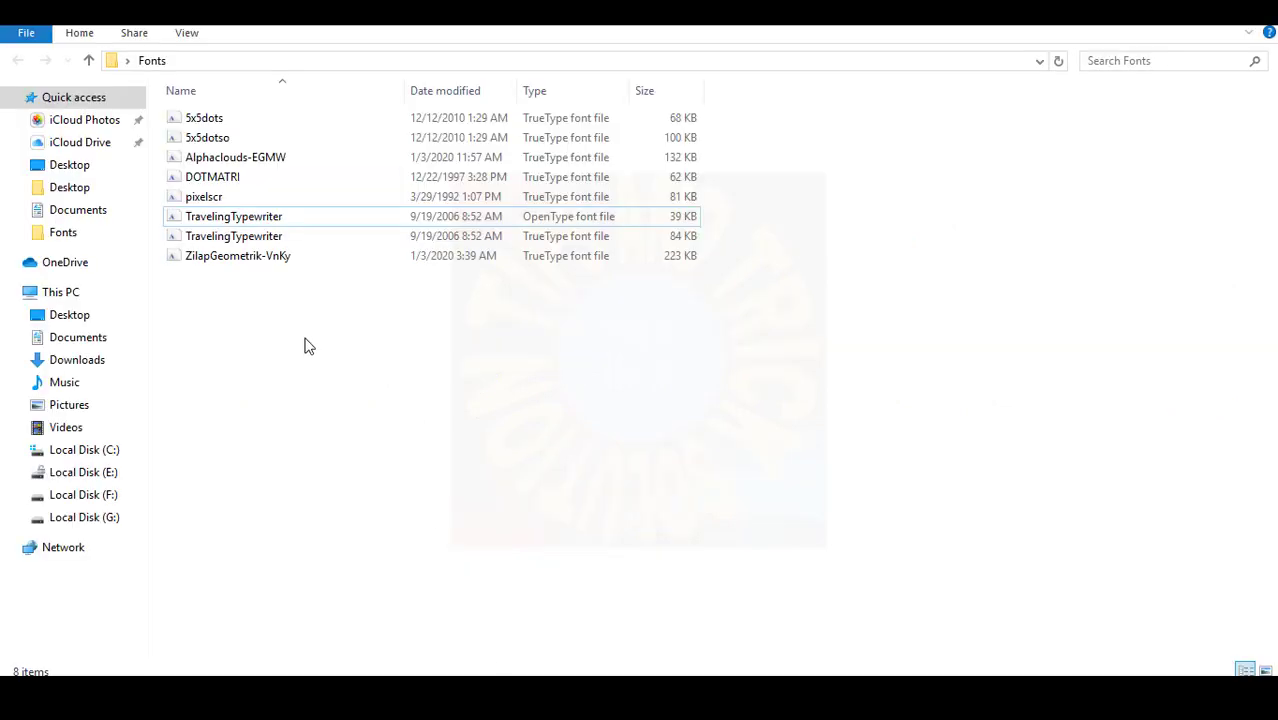
click(219, 123)
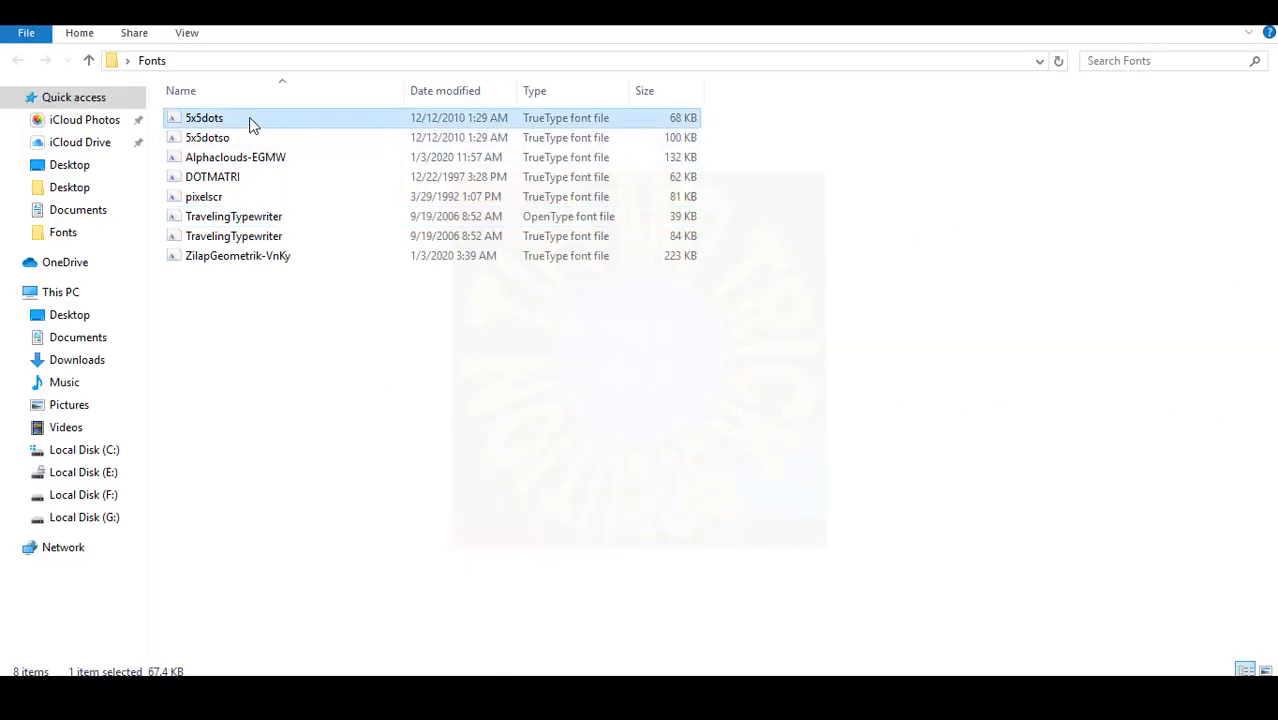
drag(251, 123, 560, 440)
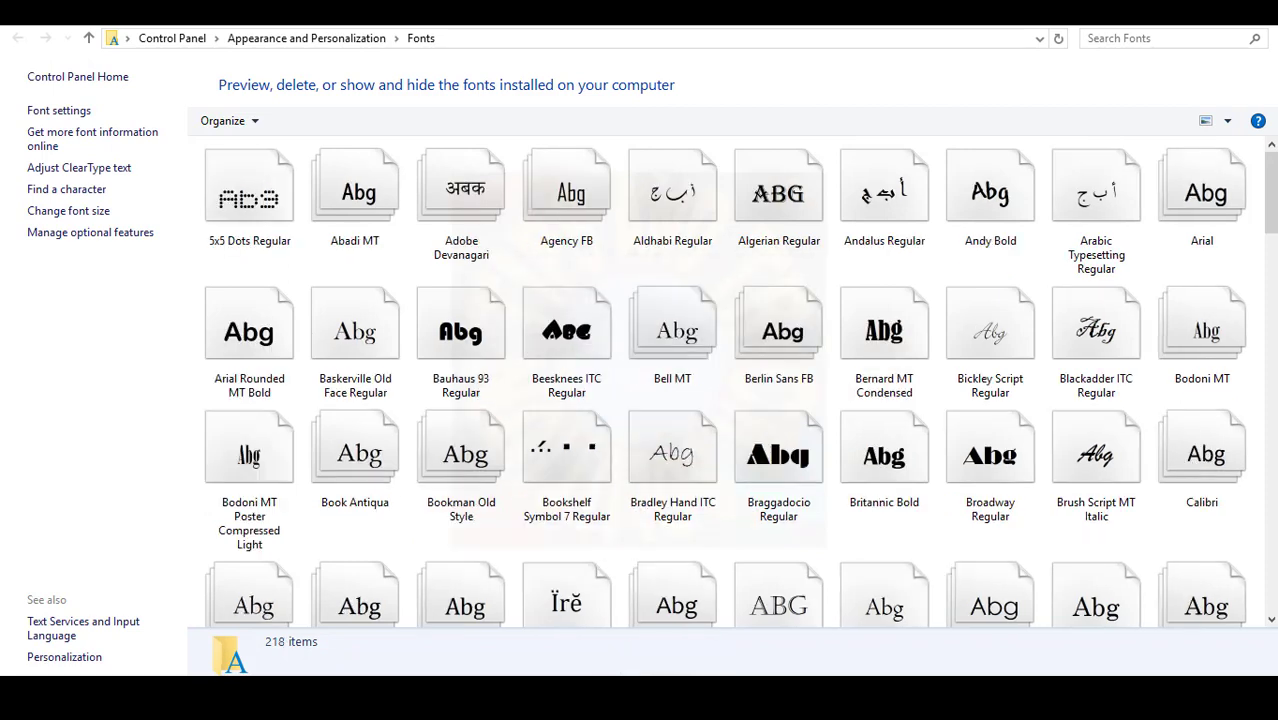
- Switch to Word with a new blank document and paste the copied text into it
key(super)
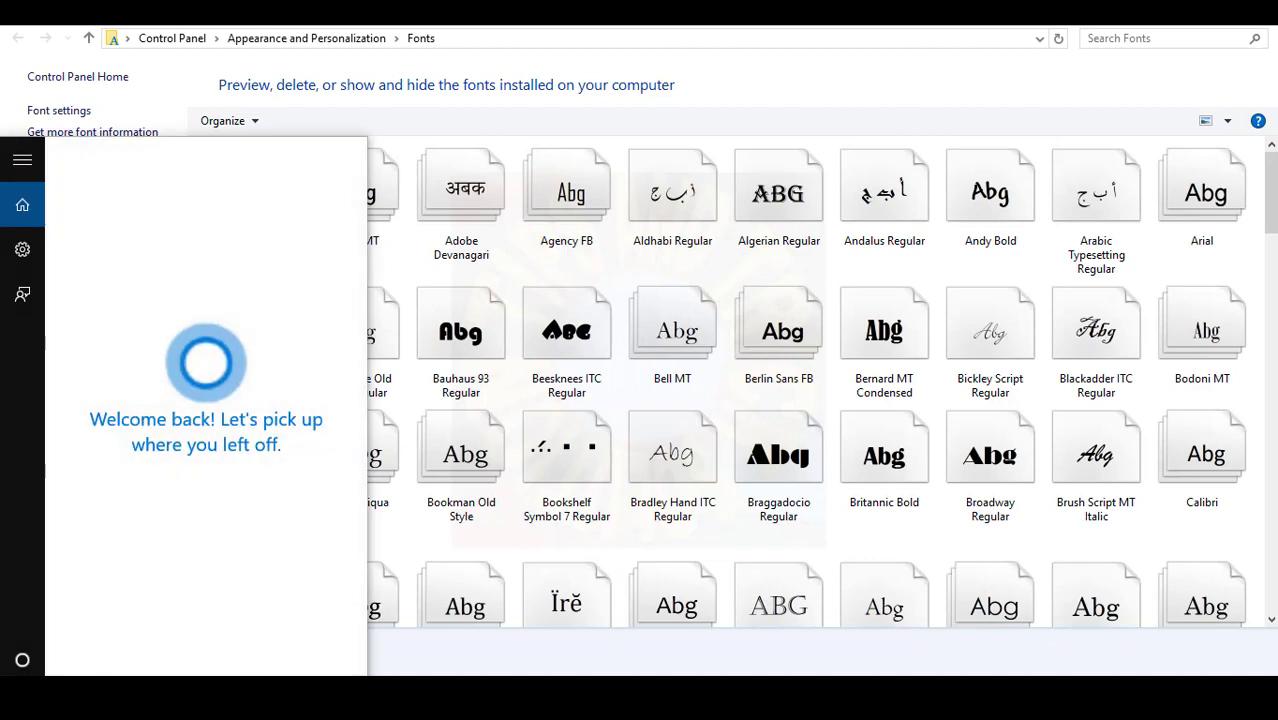
text(p word)
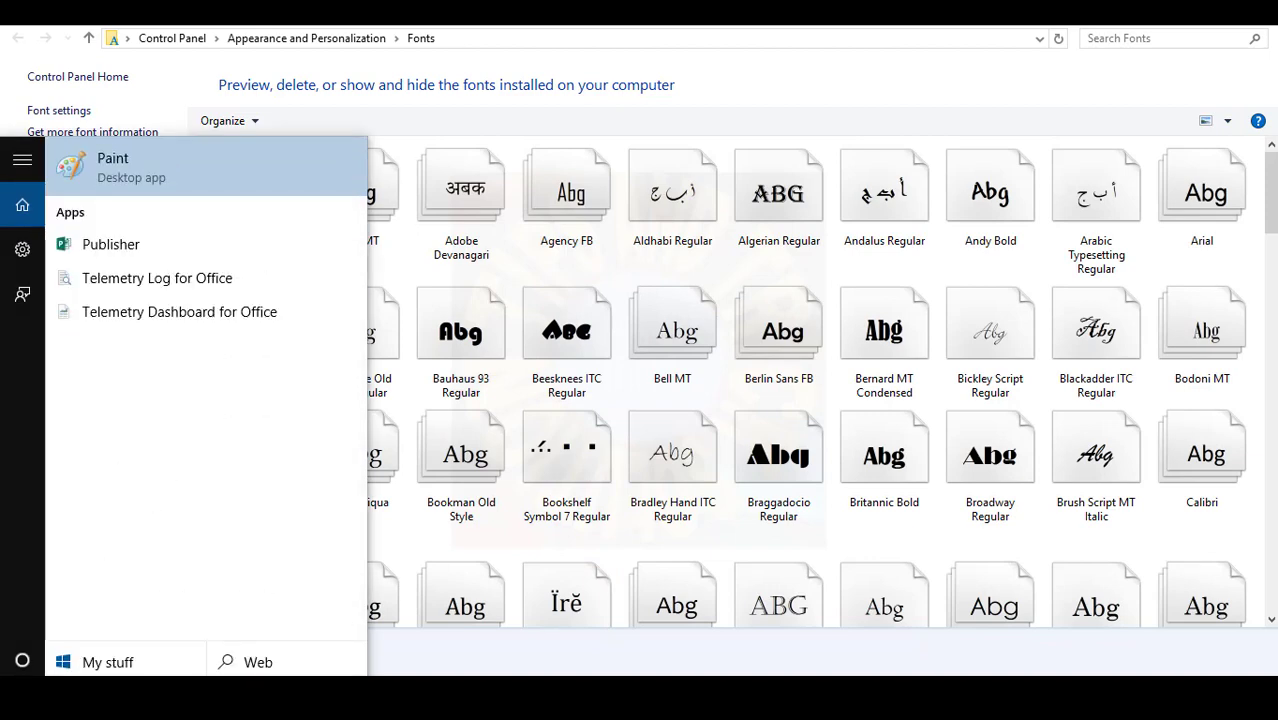
key(Return)
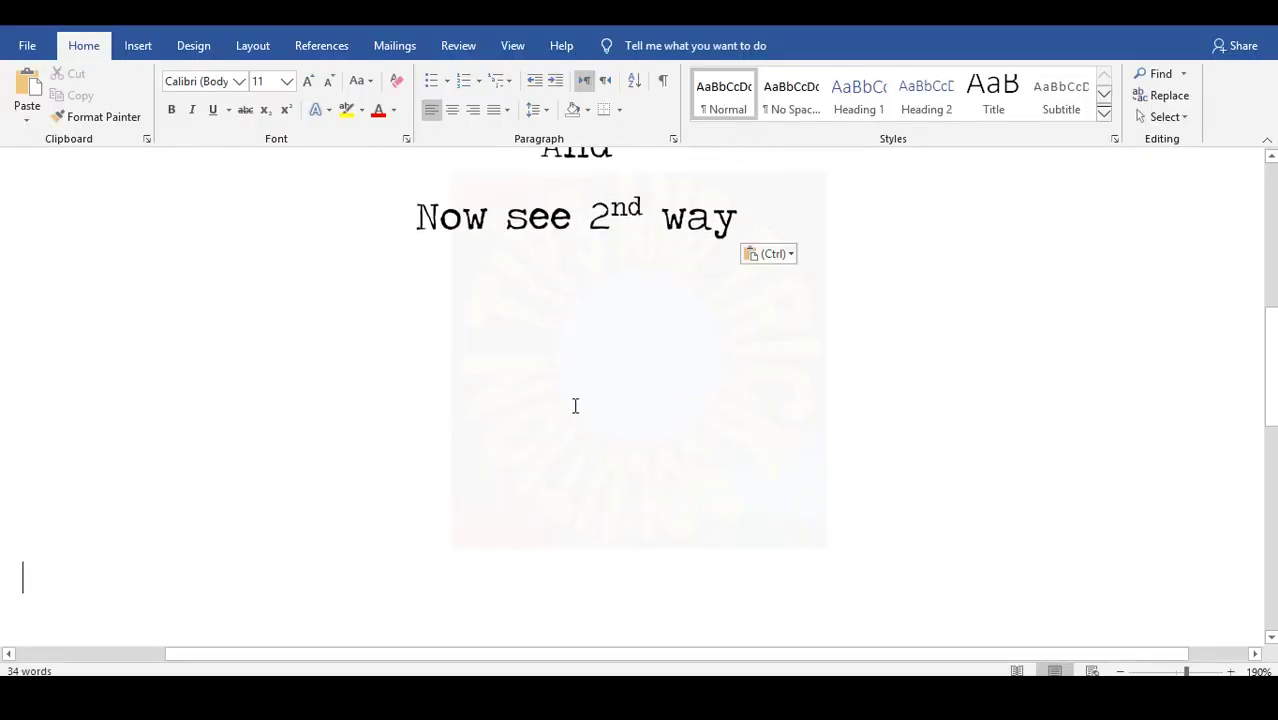
scroll(575, 405, up, 6)
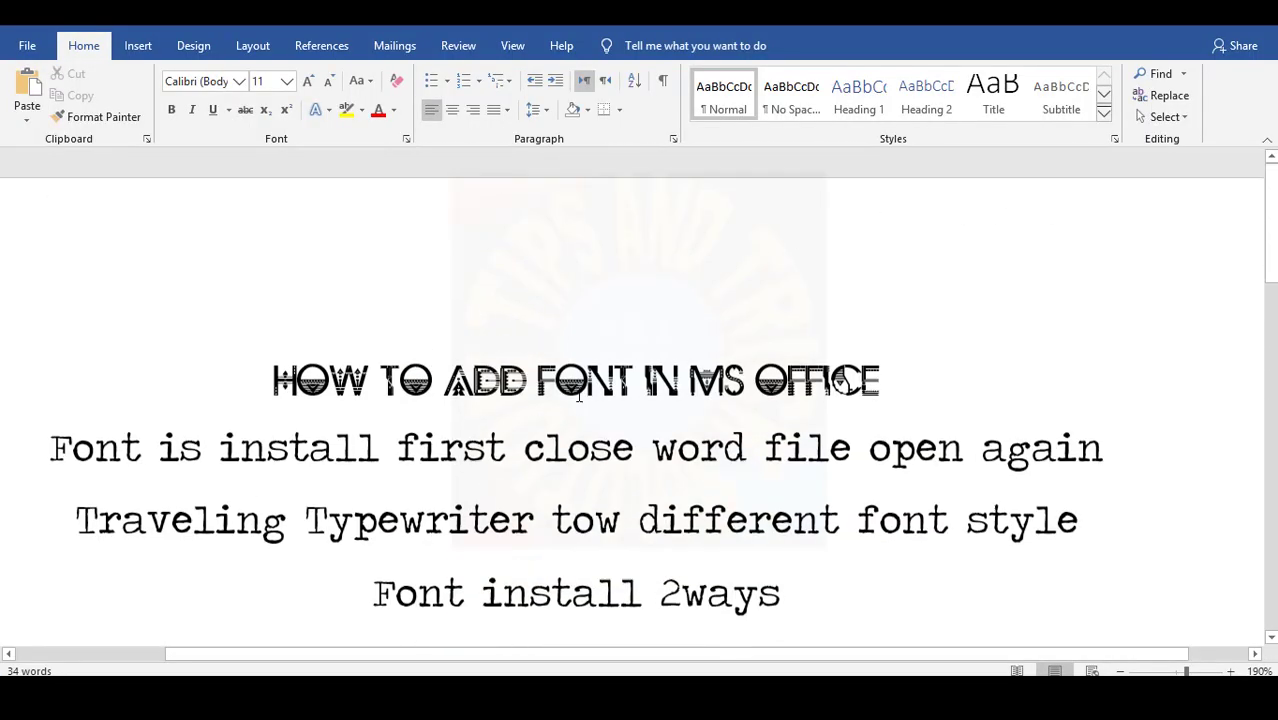
- Set the font of the line "Font is install first close word file open again" to 5x5 Dots
click(889, 363)
drag(1108, 364, 20, 363)
click(222, 82)
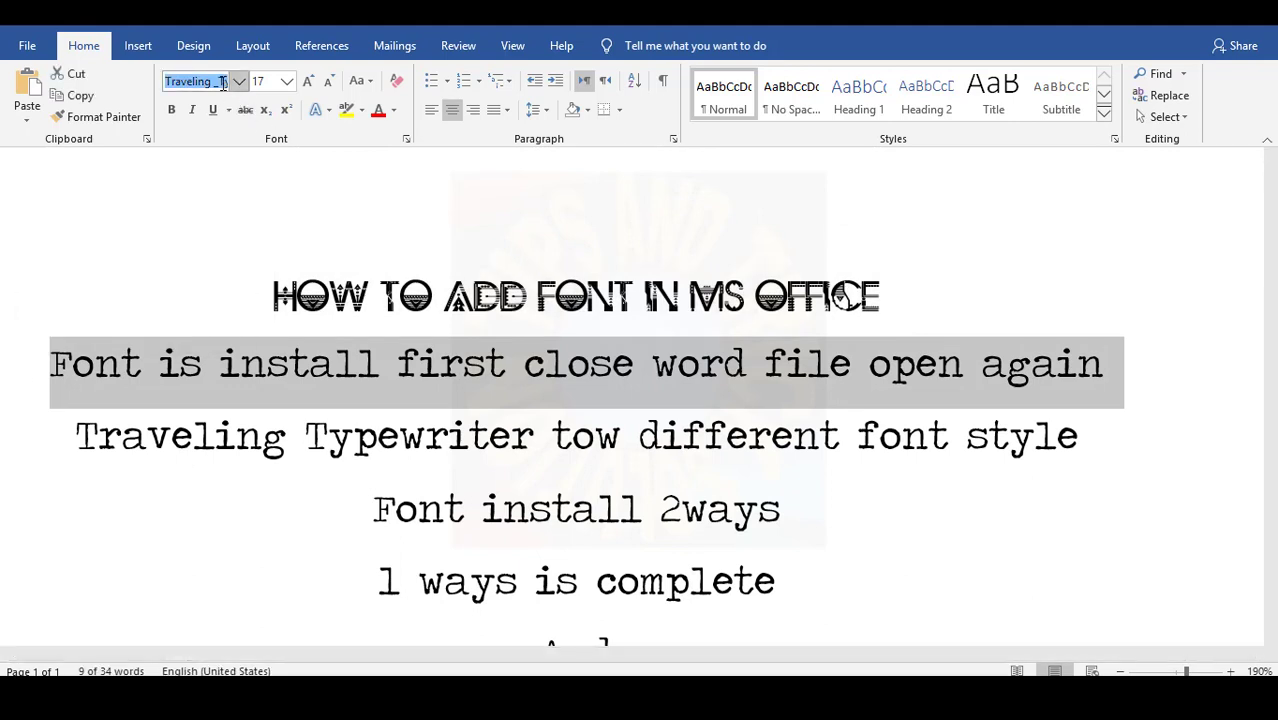
text(Dot)
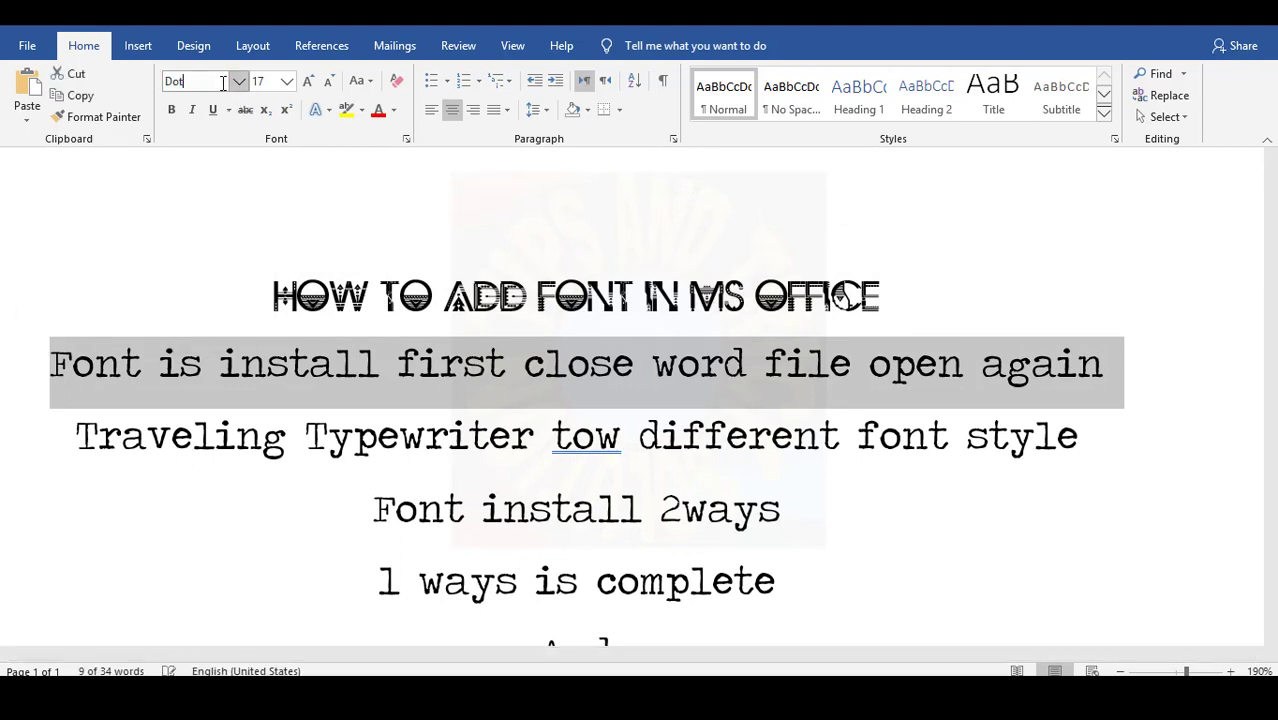
text(5x5)
key(Return)
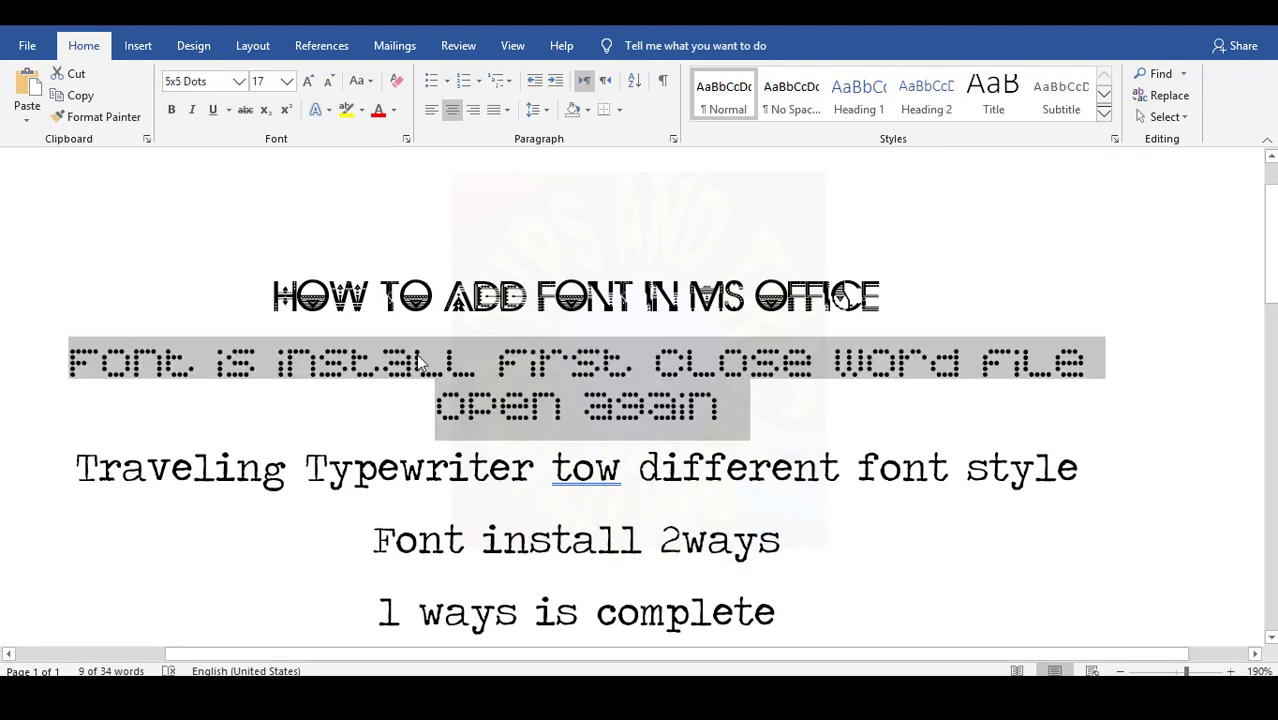
click(720, 404)
drag(755, 406, 68, 362)
click(427, 356)
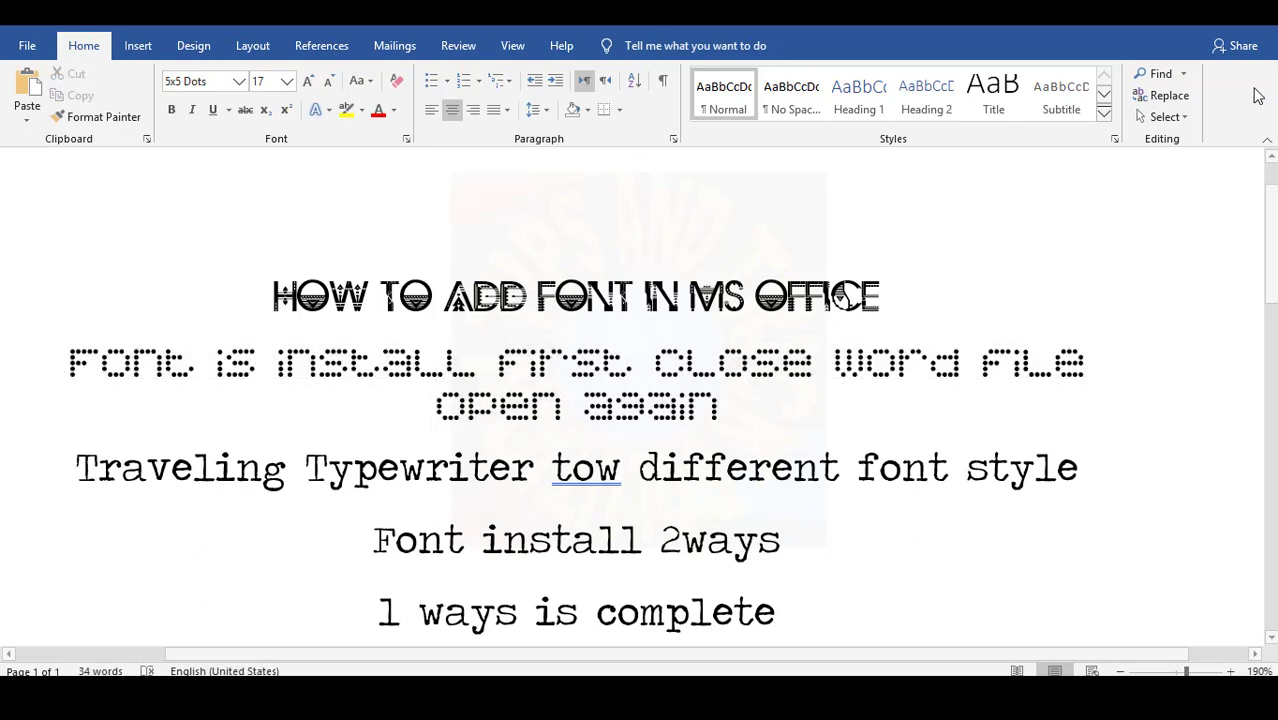
- Copy all the document text and close Word without saving the changes
key(ctrl+a)
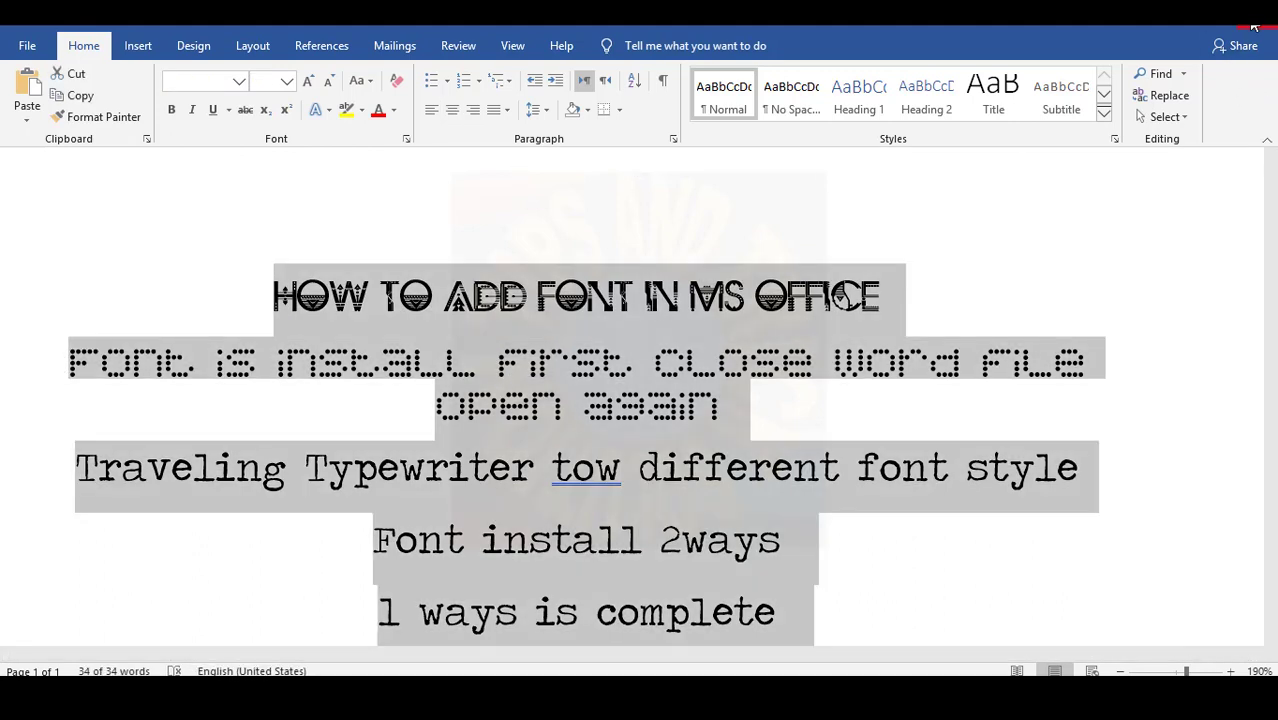
key(alt+F4)
click(645, 383)
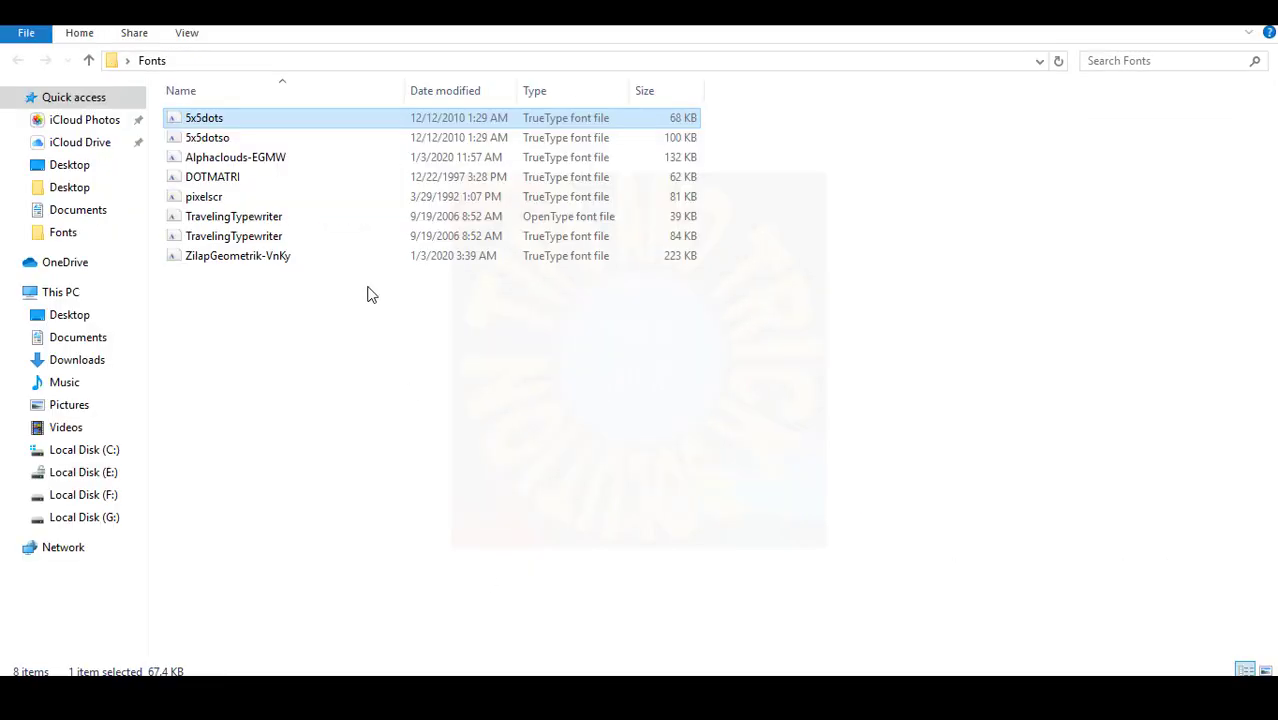
- Install the Alphaclouds-EGMW font file by moving it from the Fonts download folder into the Windows Fonts folder
click(222, 140)
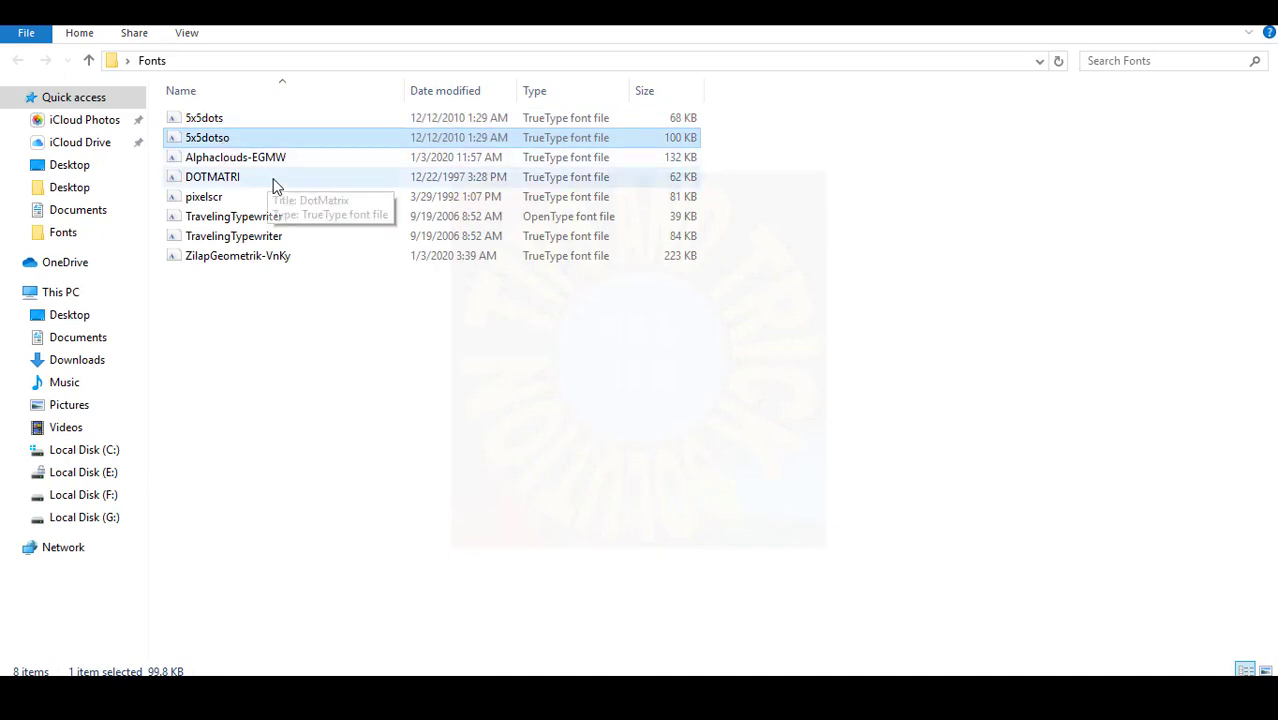
click(285, 408)
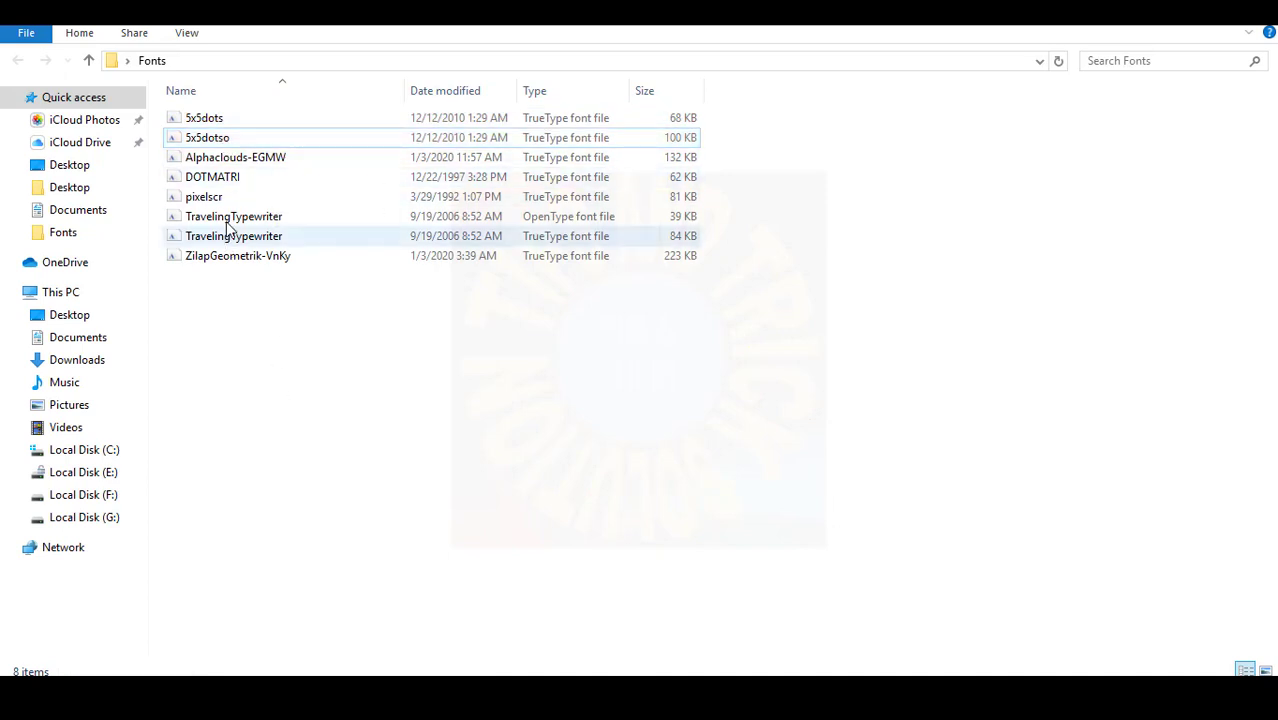
click(220, 163)
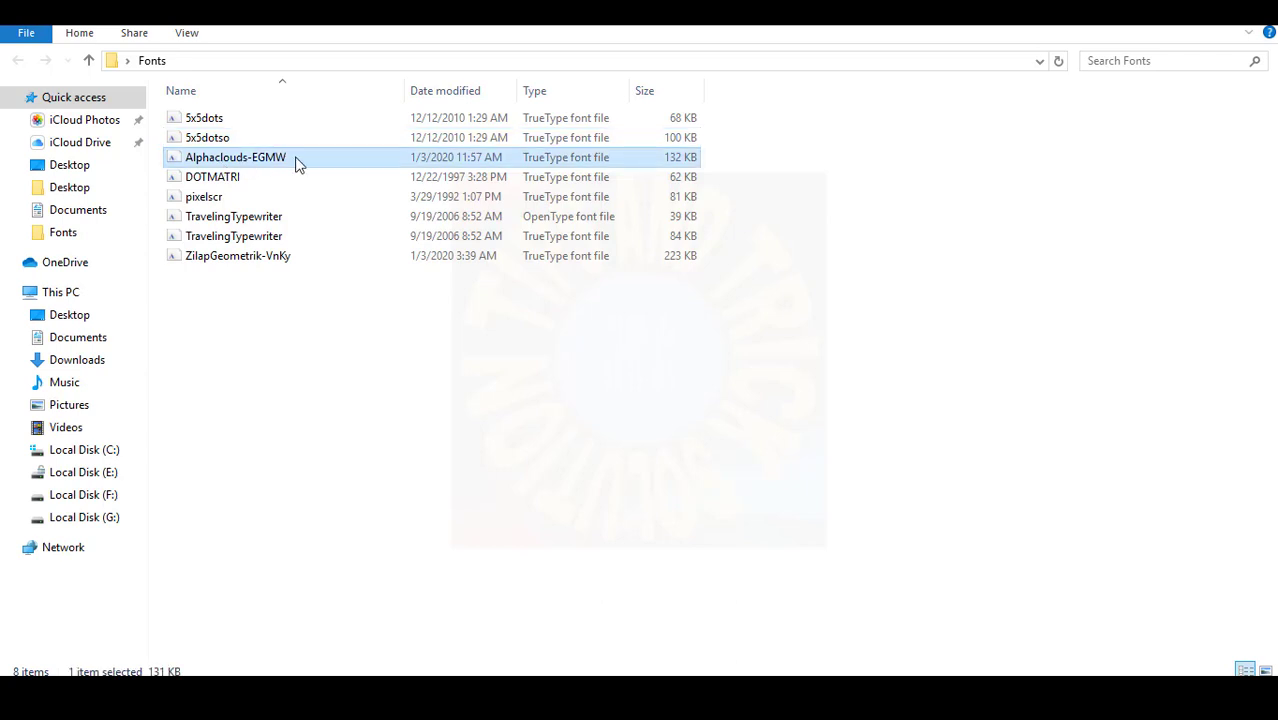
drag(295, 162, 565, 457)
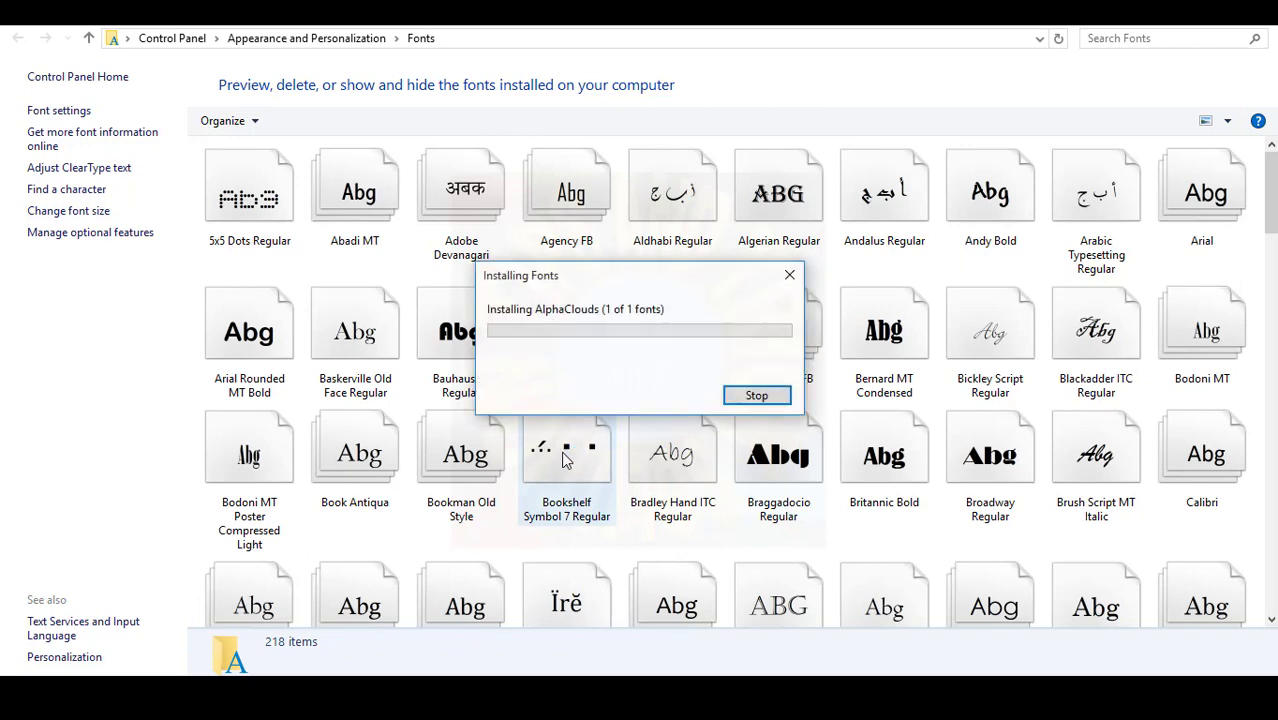
- Search for Word, open a new blank document, and paste the copied text into it
click(263, 676)
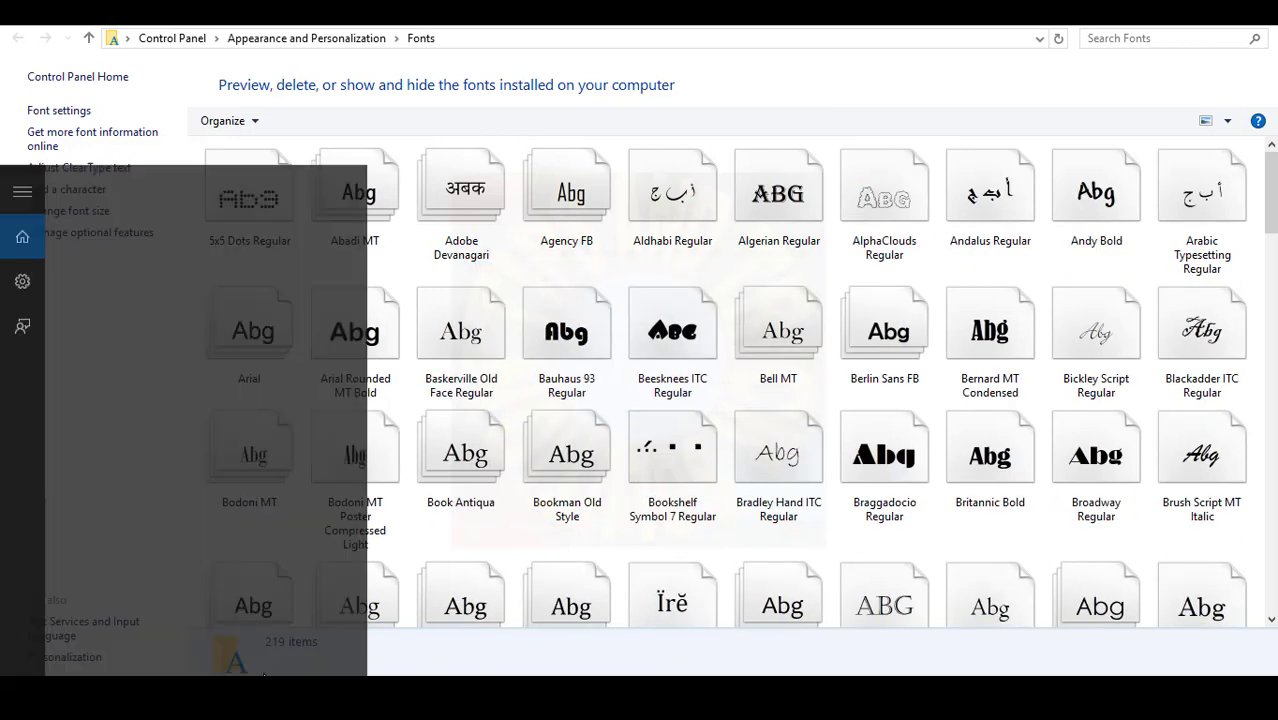
text(word)
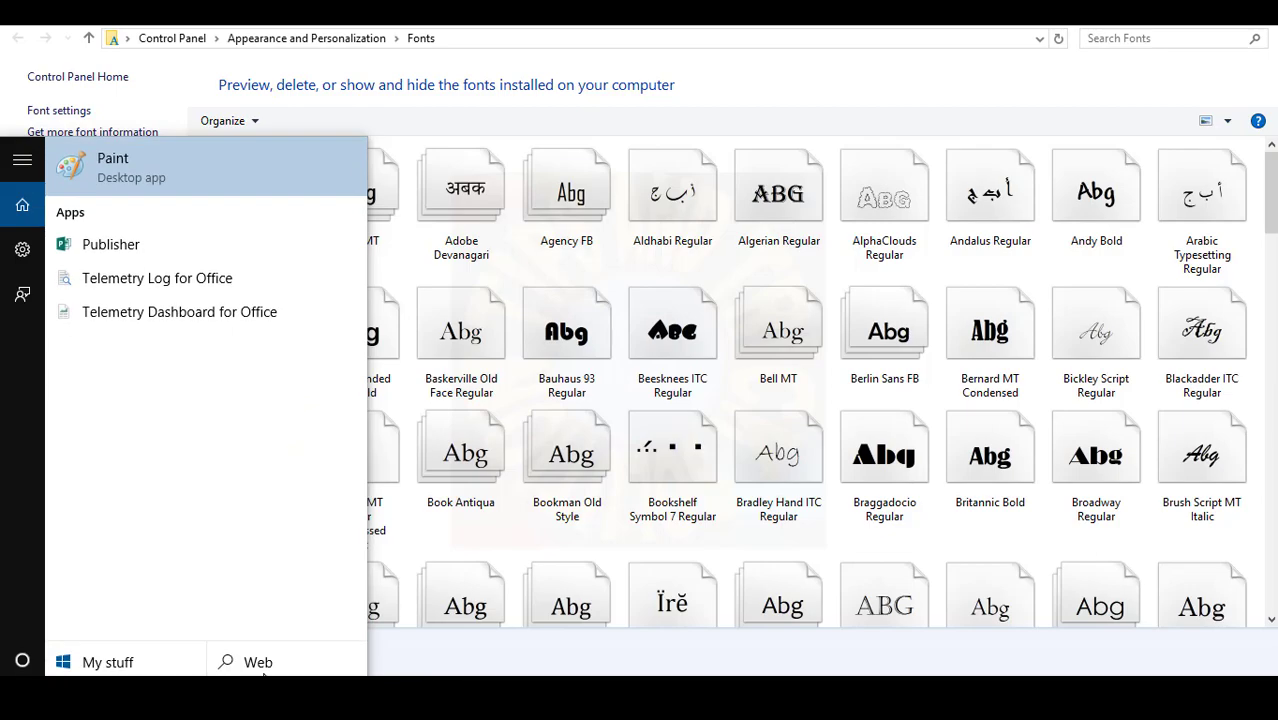
key(Return)
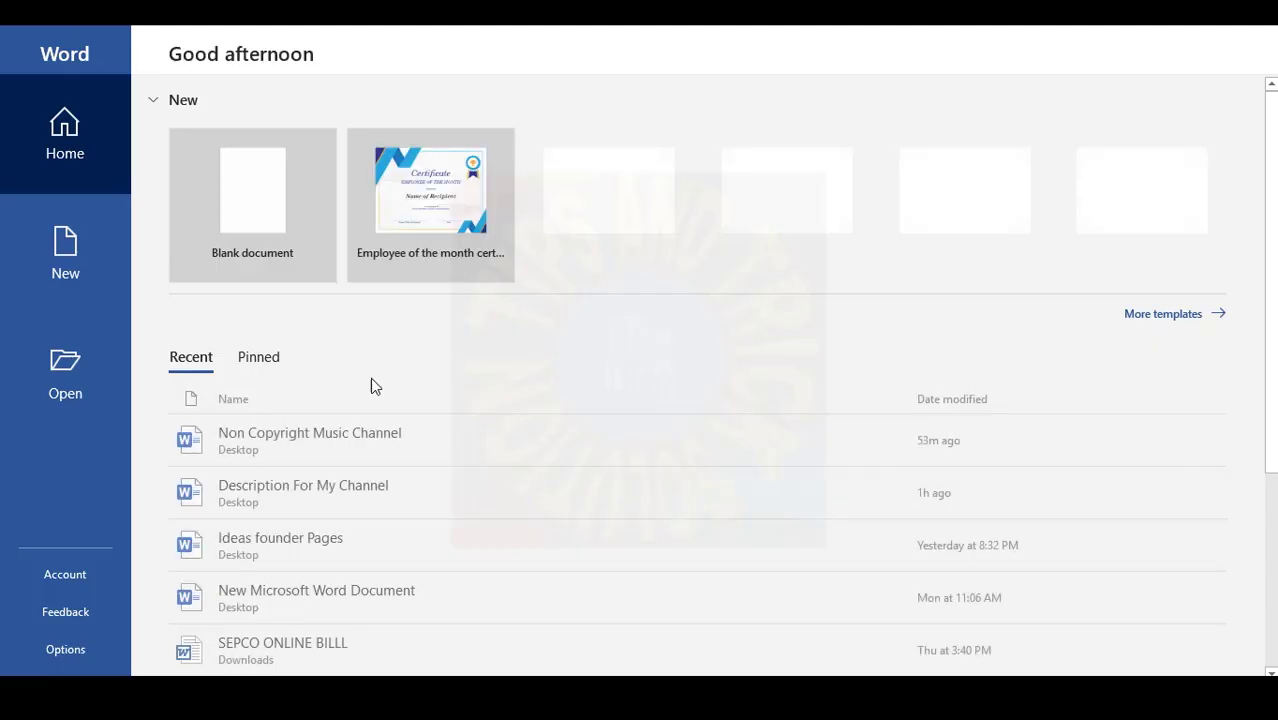
click(289, 259)
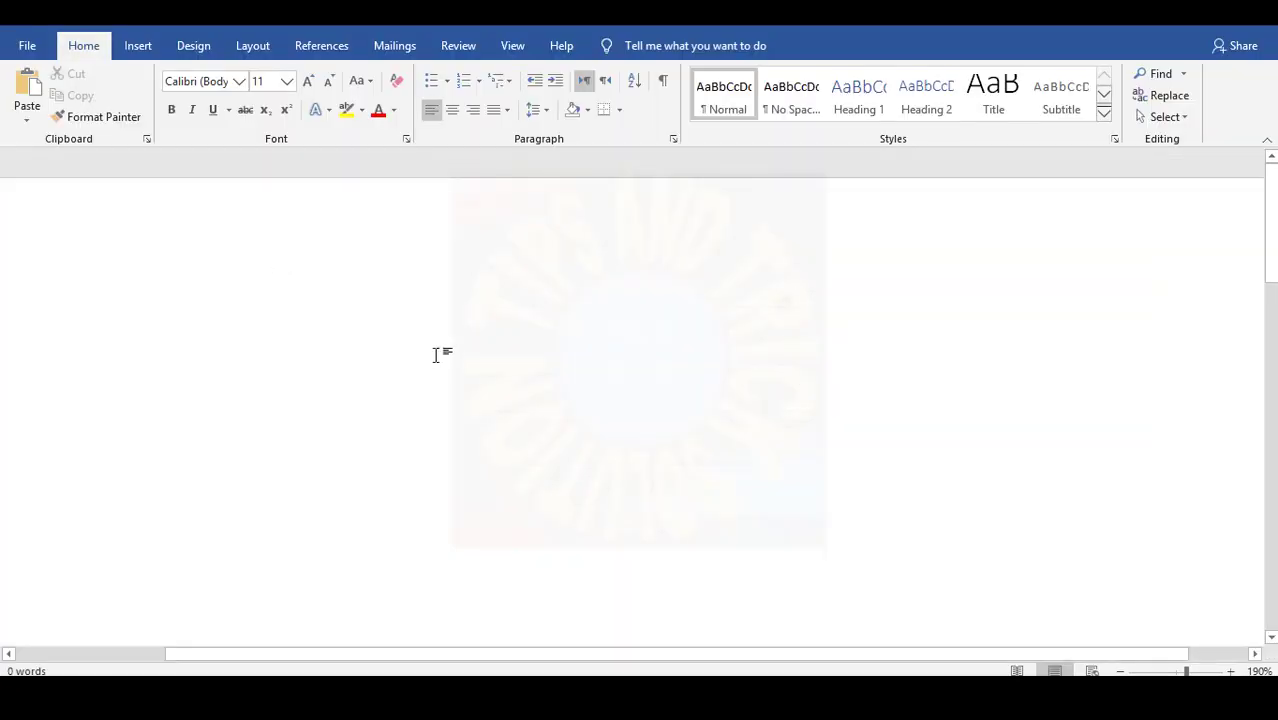
key(ctrl+v)
scroll(305, 177, up, 4)
scroll(314, 271, up, 5)
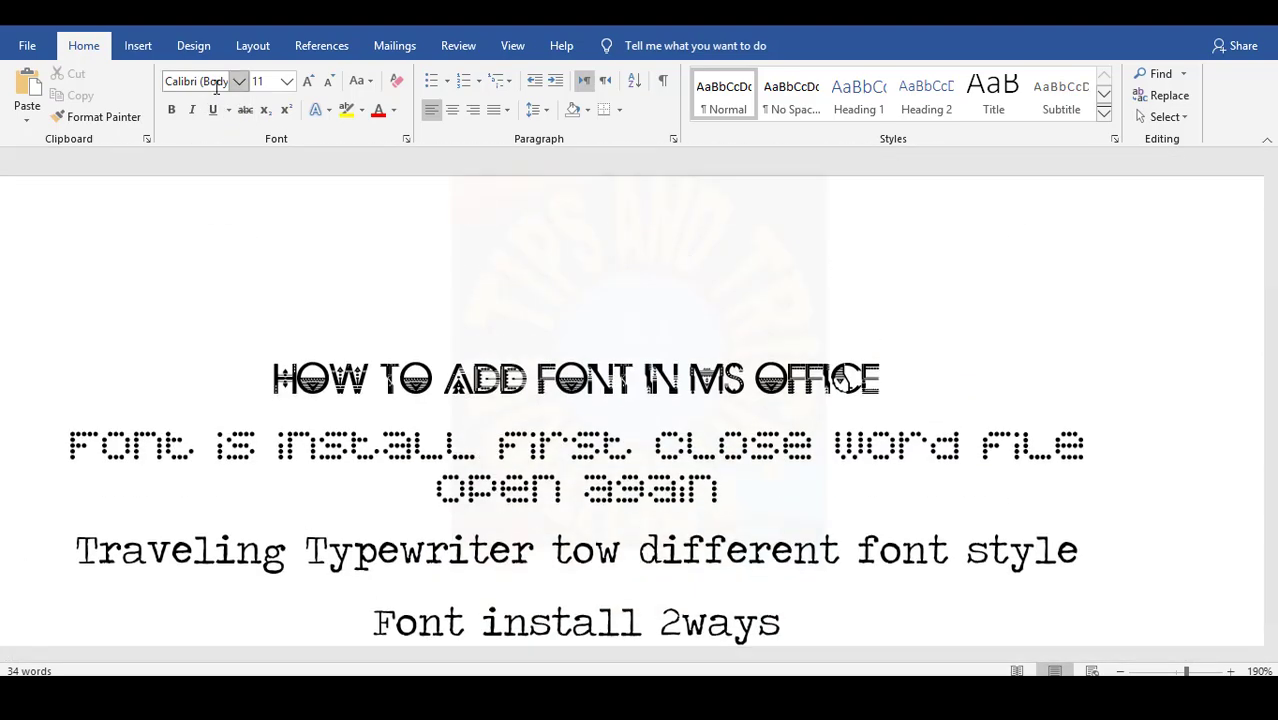
- Set the font to AlphaClouds at the empty insertion point after the pasted text
click(196, 81)
click(240, 81)
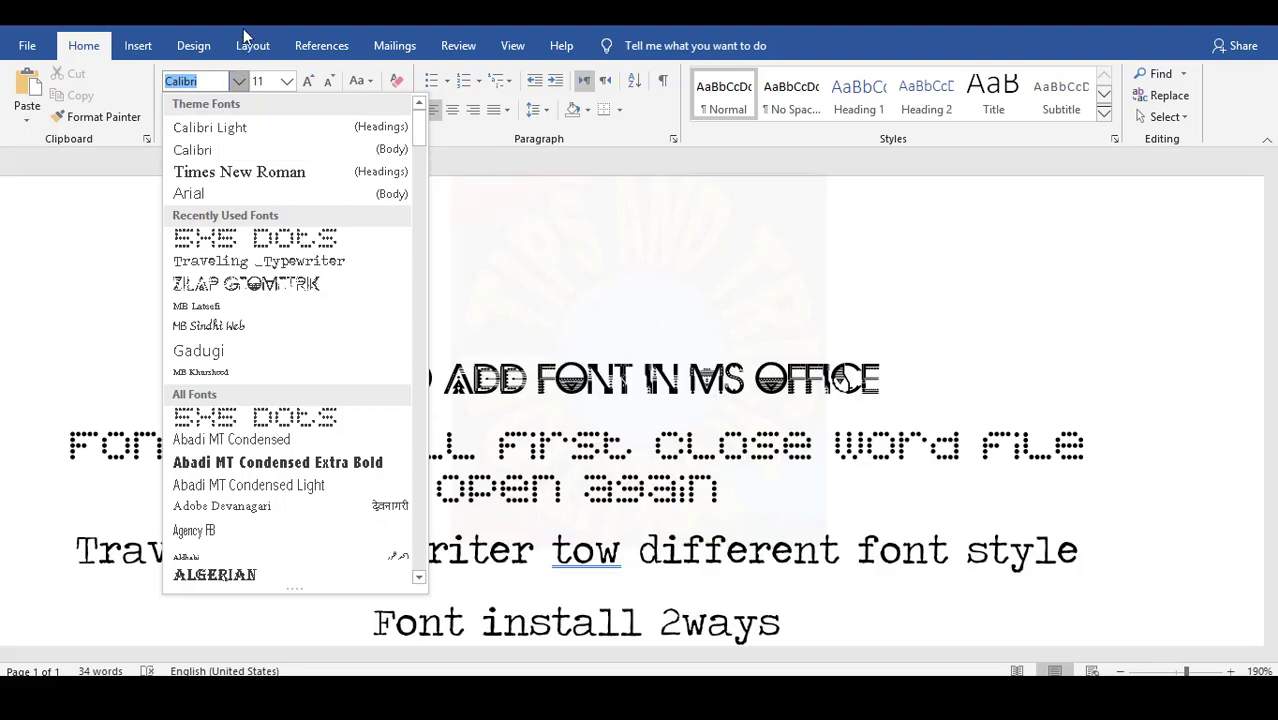
text(AlphaClouds)
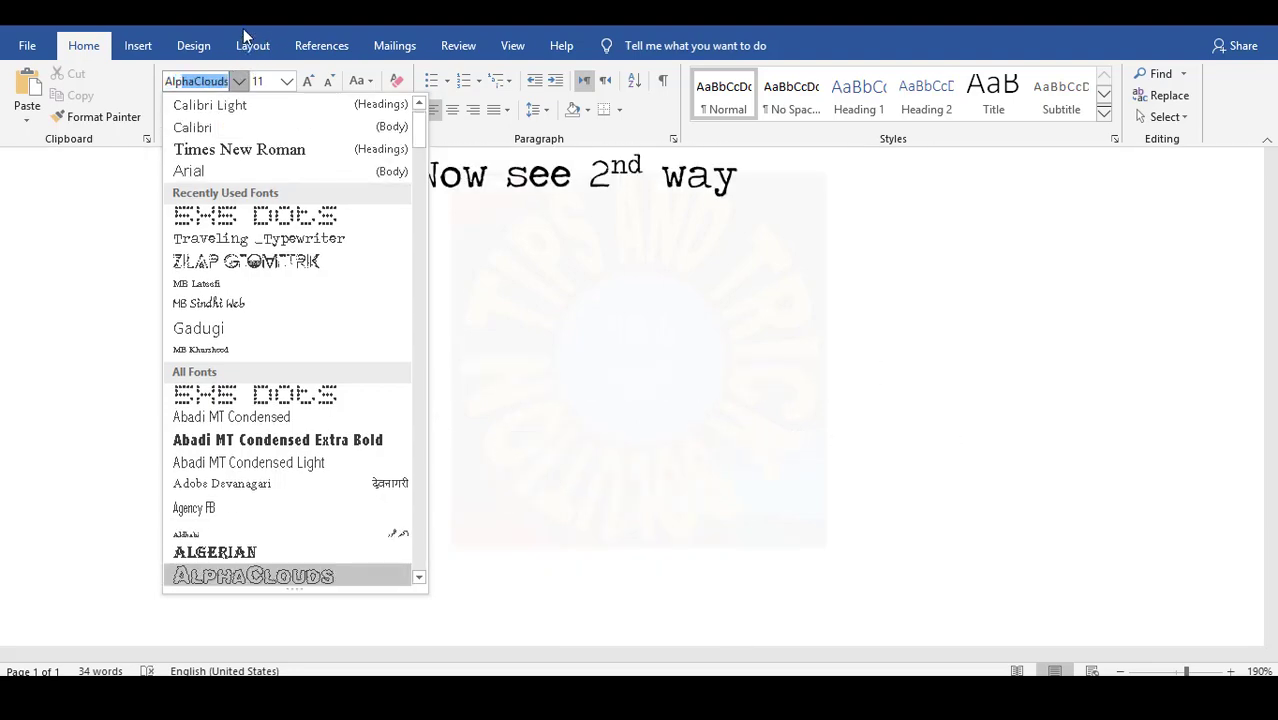
key(Return)
scroll(719, 511, up, 5)
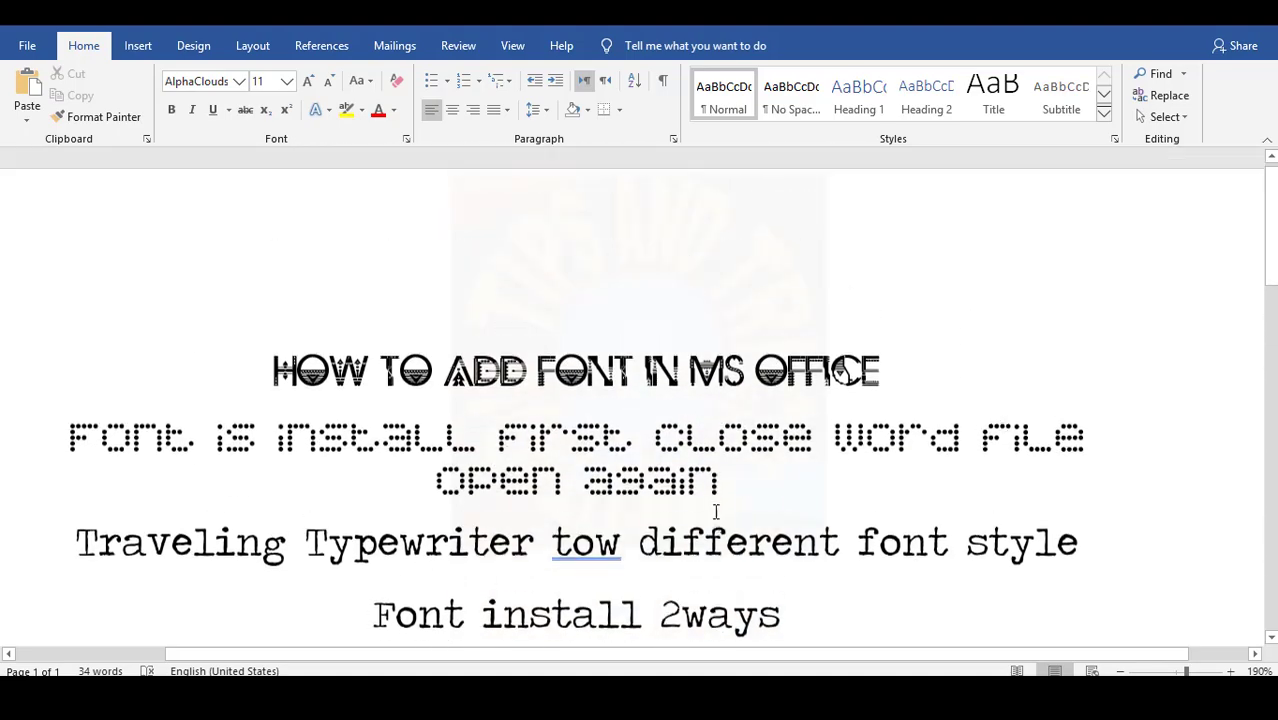
- Apply the AlphaClouds font to the line "Traveling Typewriter tow different font style"
click(645, 458)
scroll(759, 381, down, 2)
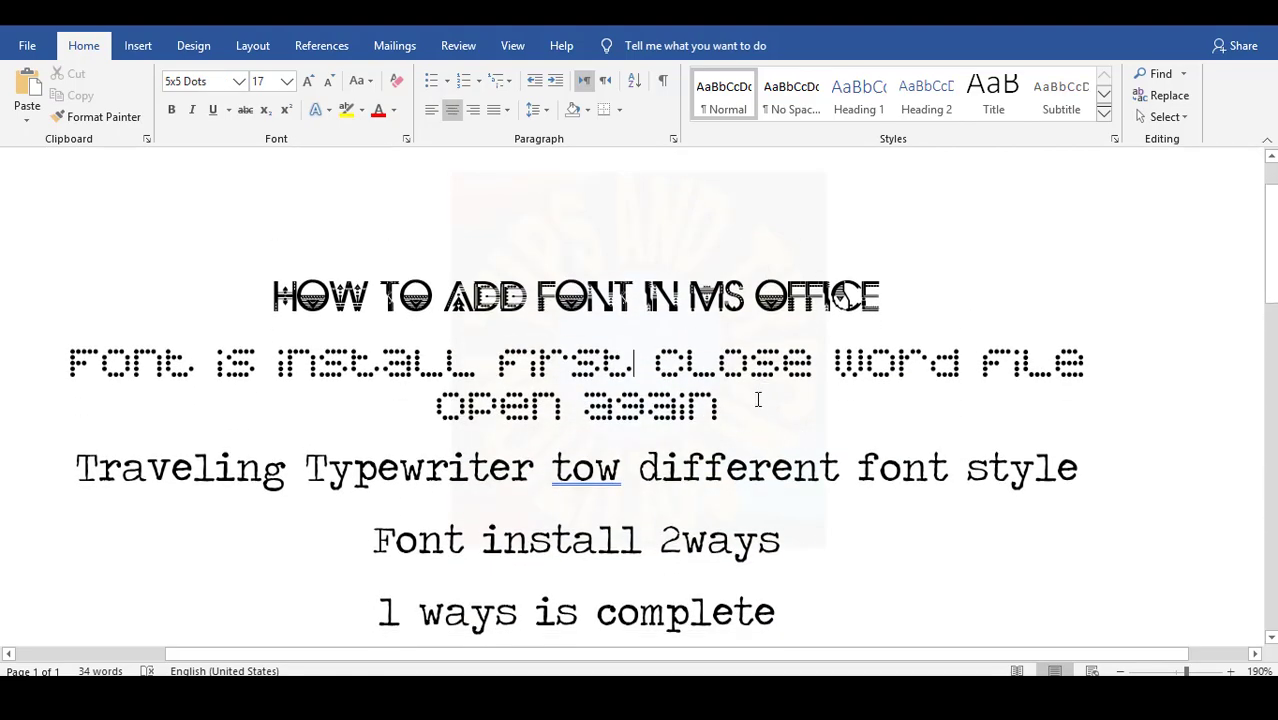
drag(1093, 467, 58, 466)
click(238, 86)
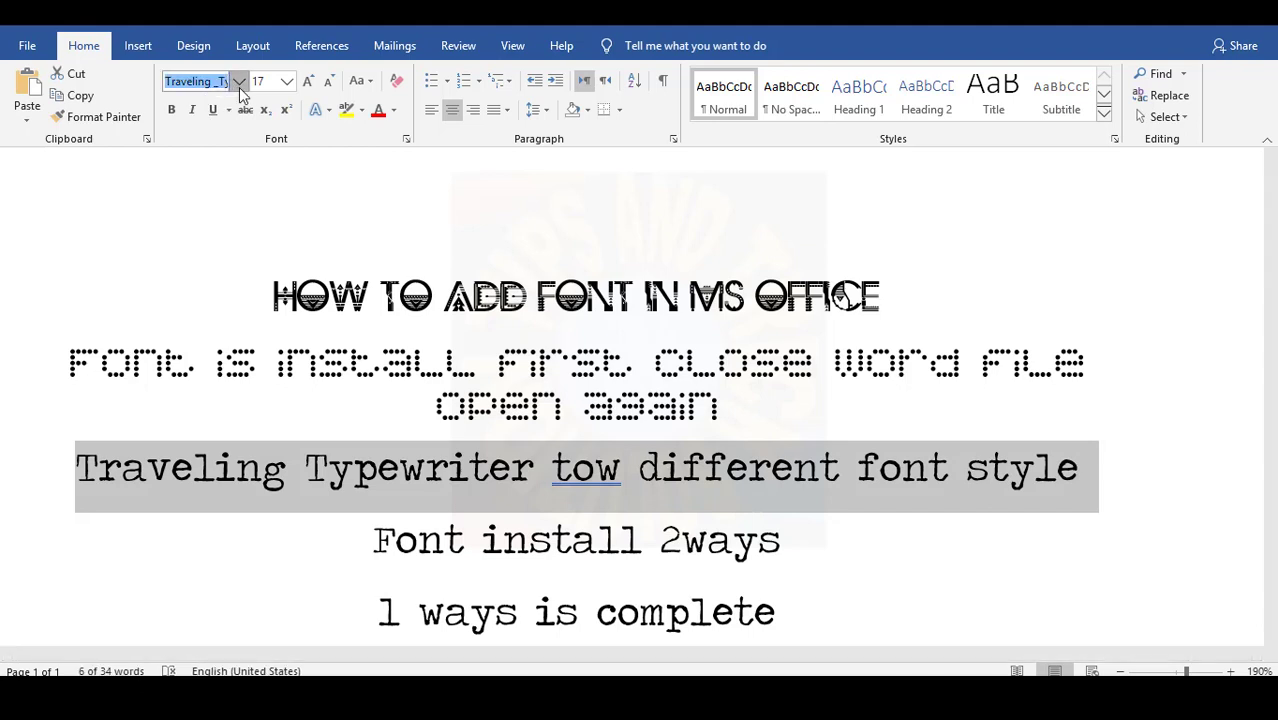
click(240, 83)
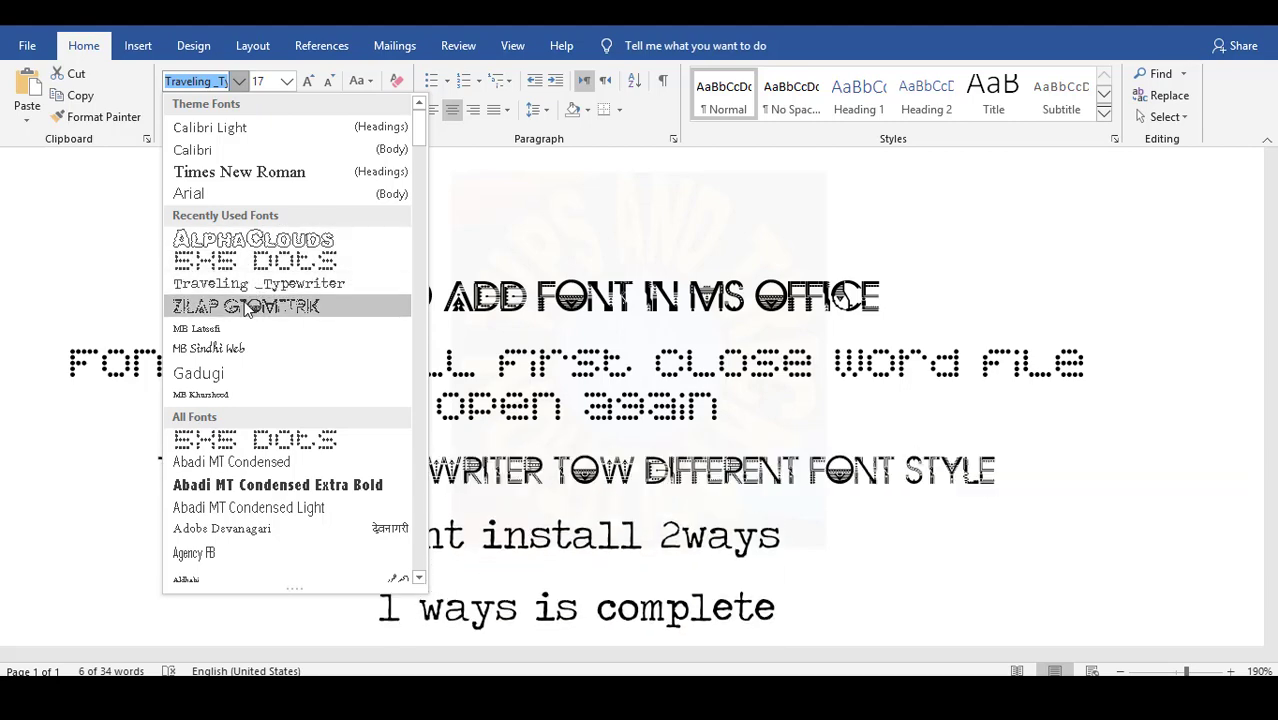
click(274, 243)
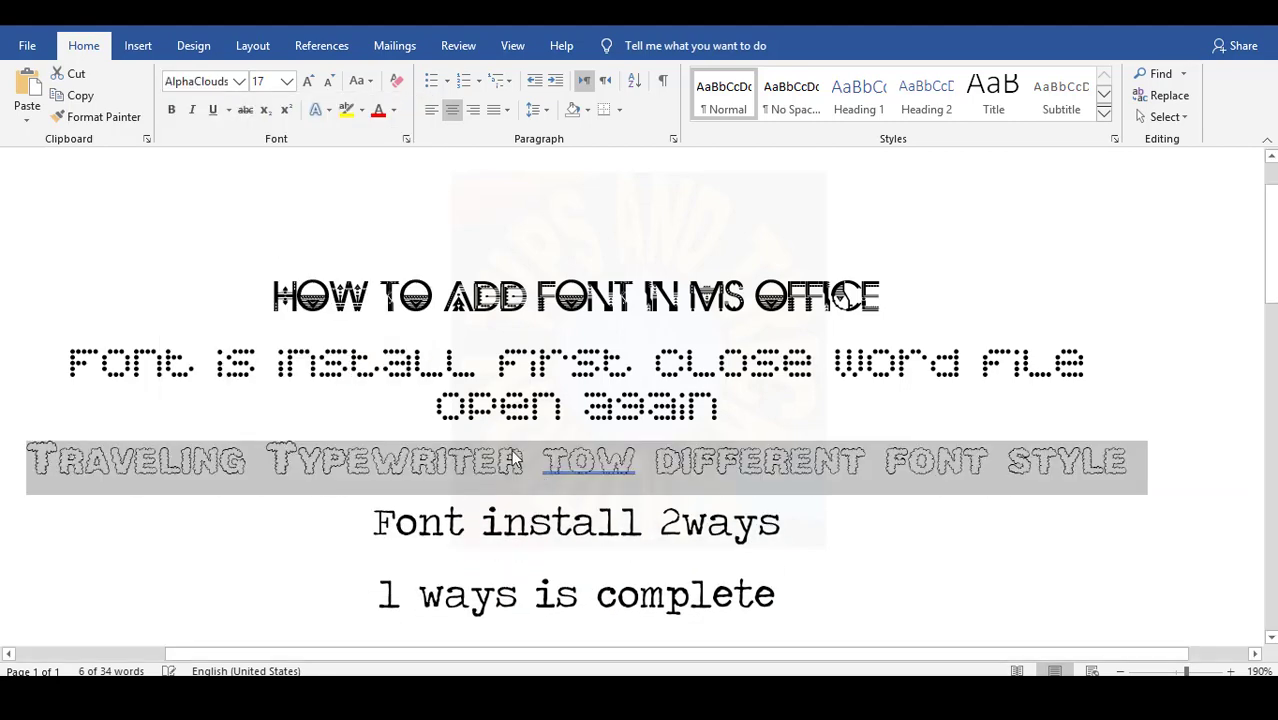
- Make the words "Traveling Typewriter" in the AlphaClouds line bold
click(514, 458)
drag(536, 460, 30, 462)
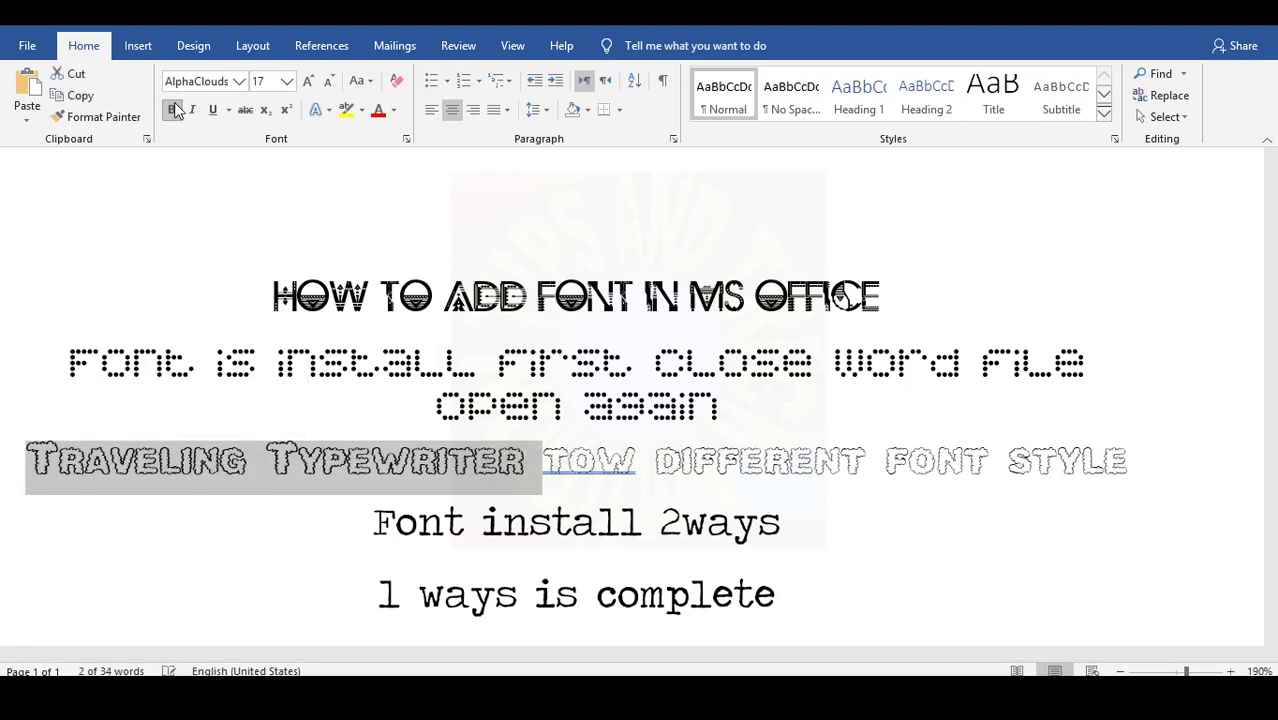
click(300, 518)
drag(541, 456, 886, 462)
click(708, 520)
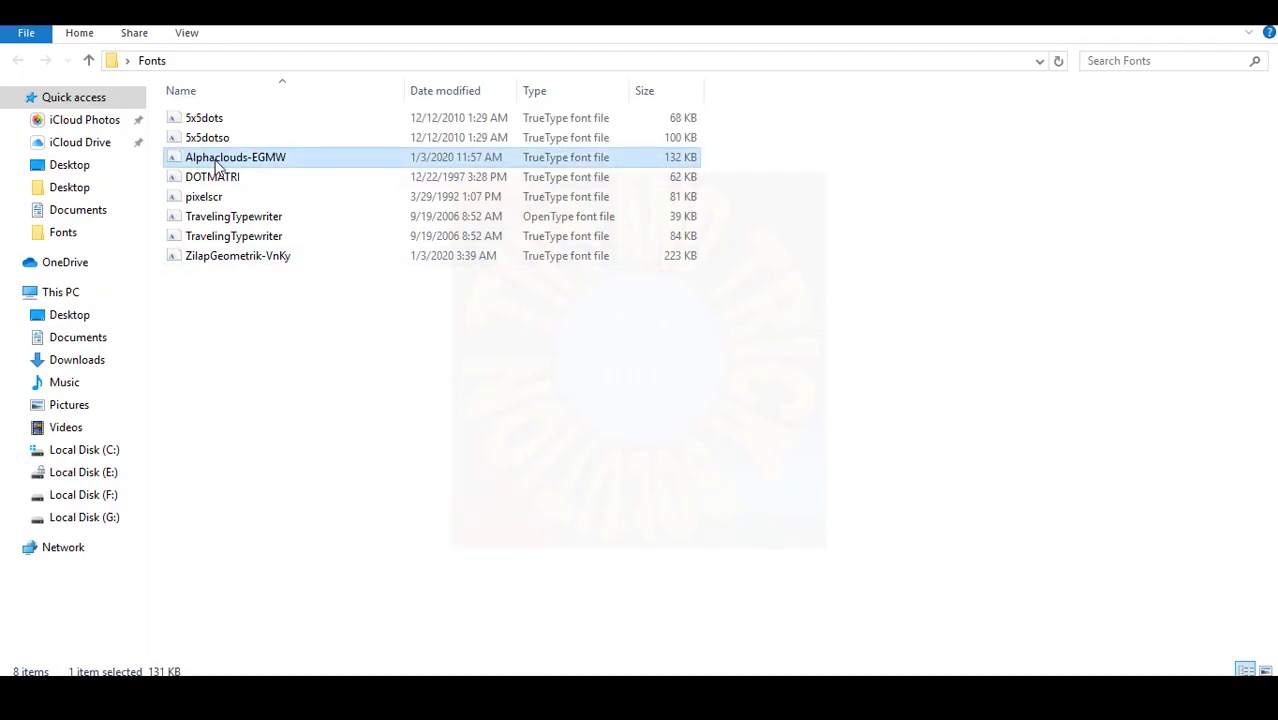
- Copy the whole text of the Word document and close it without saving, returning to the folder of font files
click(390, 440)
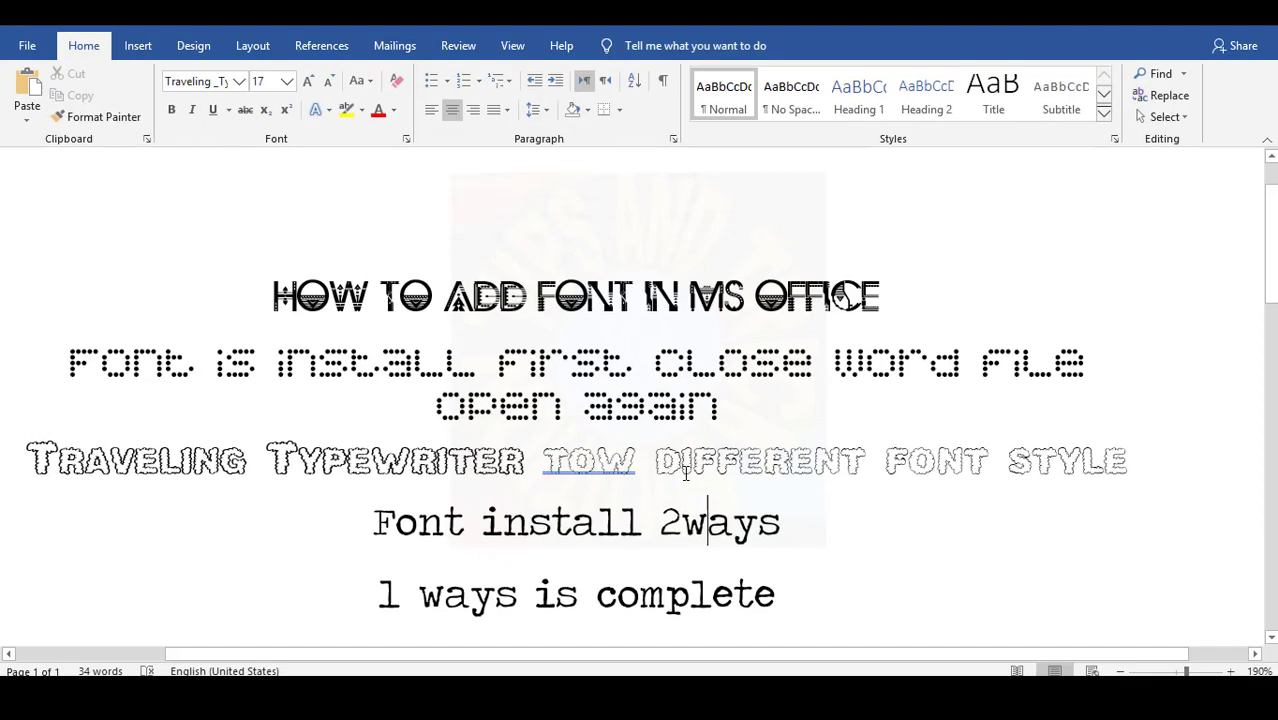
key(ctrl+a)
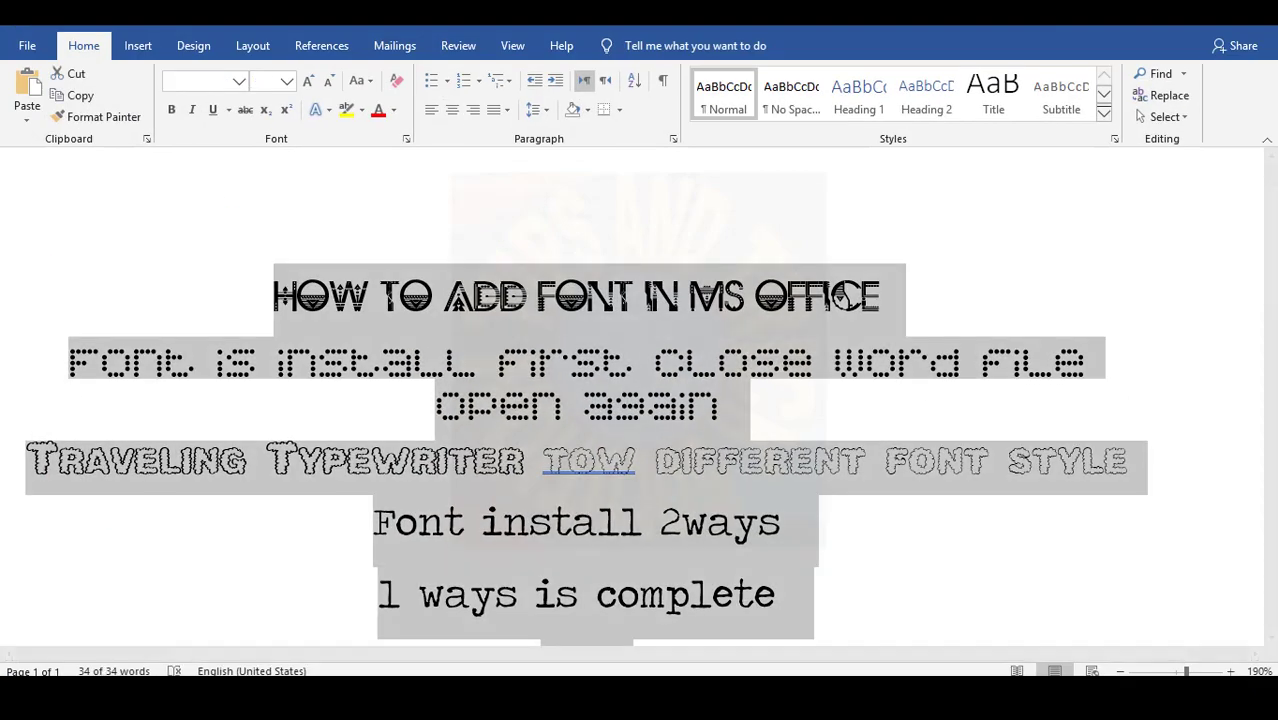
click(1252, 32)
click(640, 386)
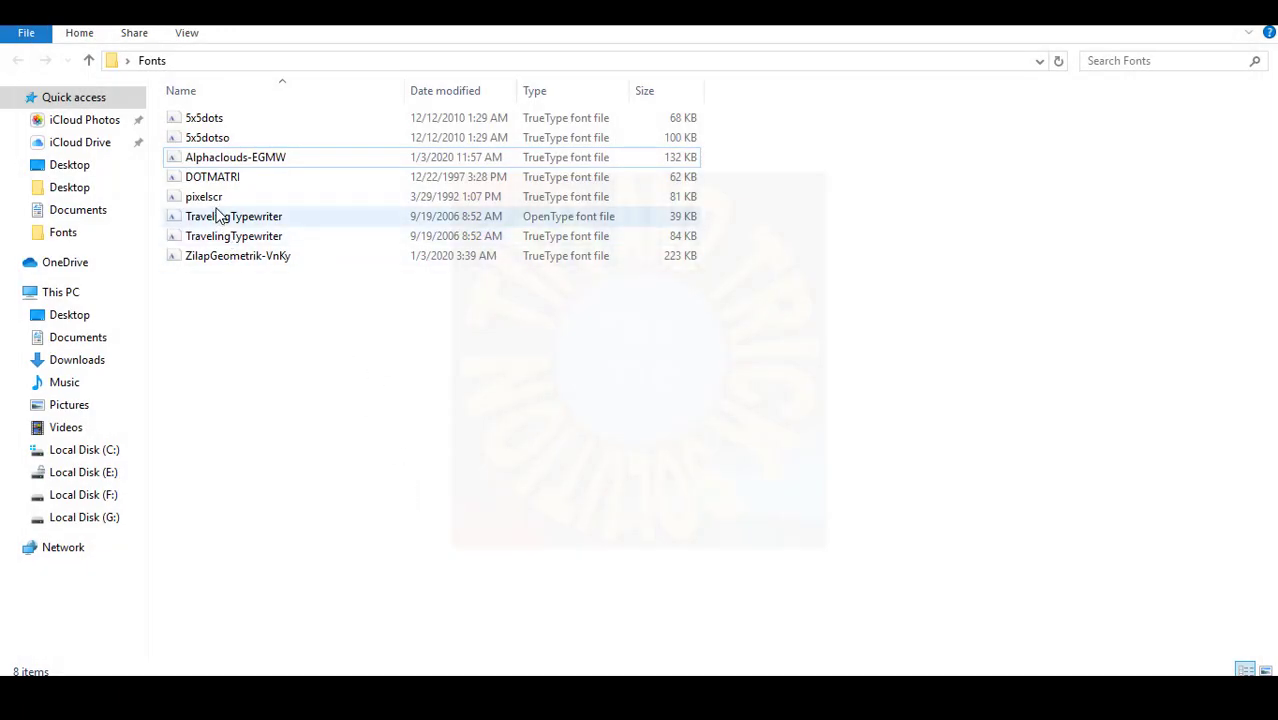
- Install the 5x5dotso, DOTMATRI and pixelscr font files by transferring them together into the Windows Fonts folder
click(215, 139)
ctrl+click(195, 176)
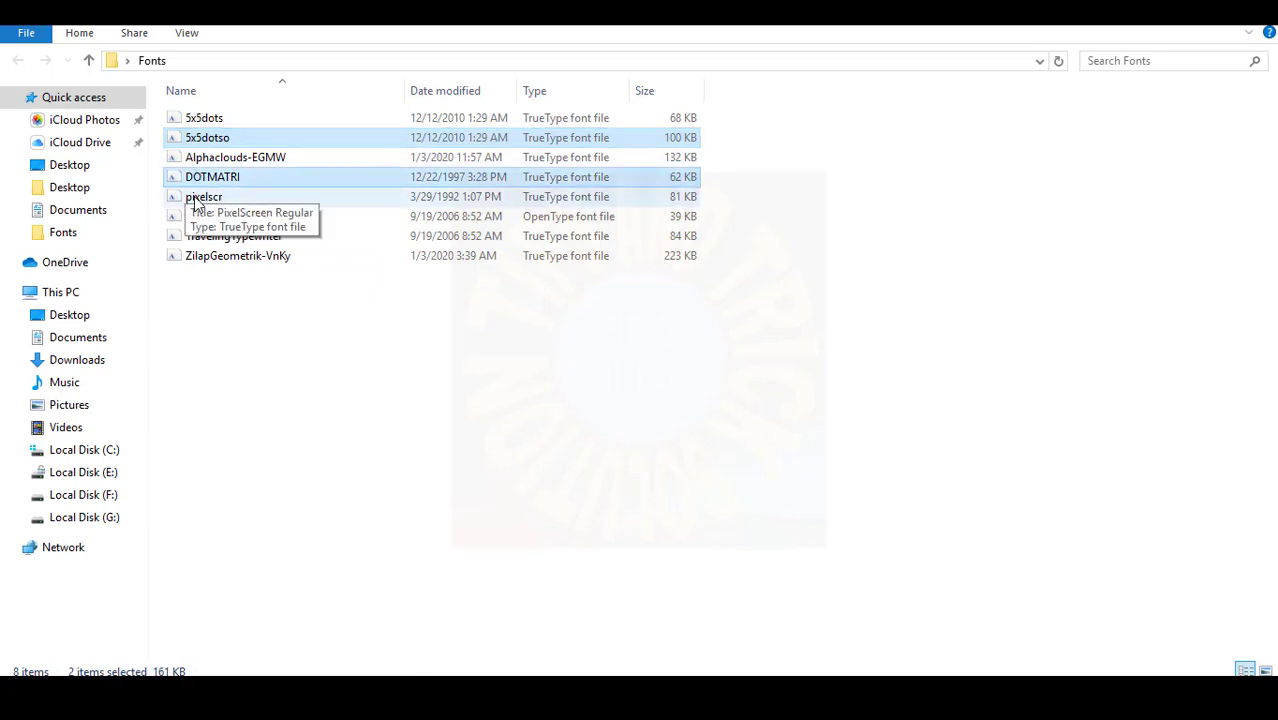
ctrl+click(205, 197)
drag(234, 180, 570, 393)
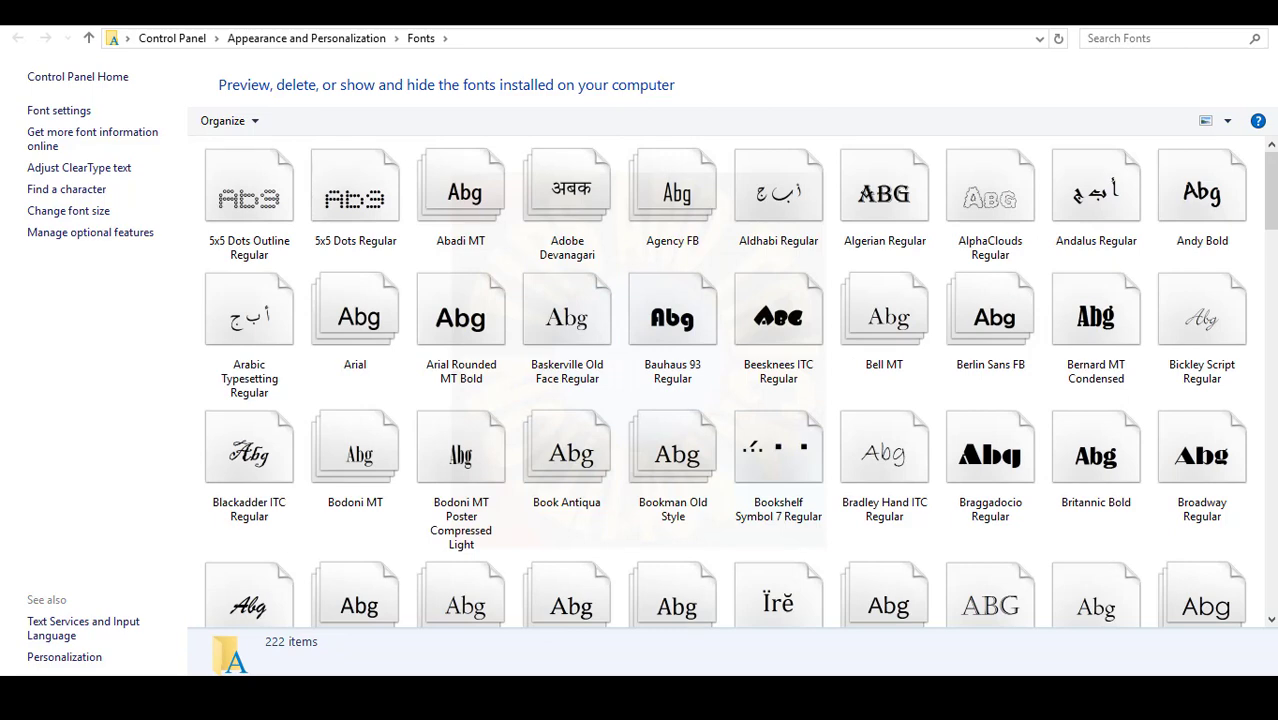
key(super)
text(paint)
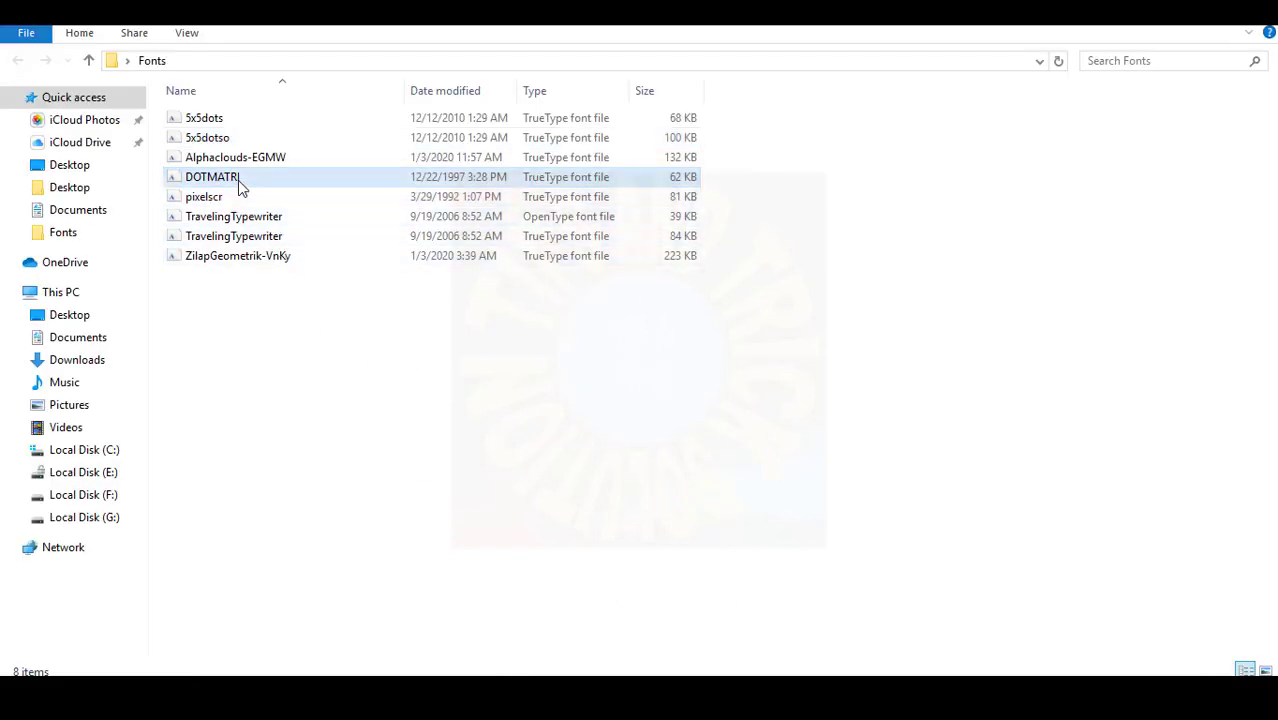
click(239, 188)
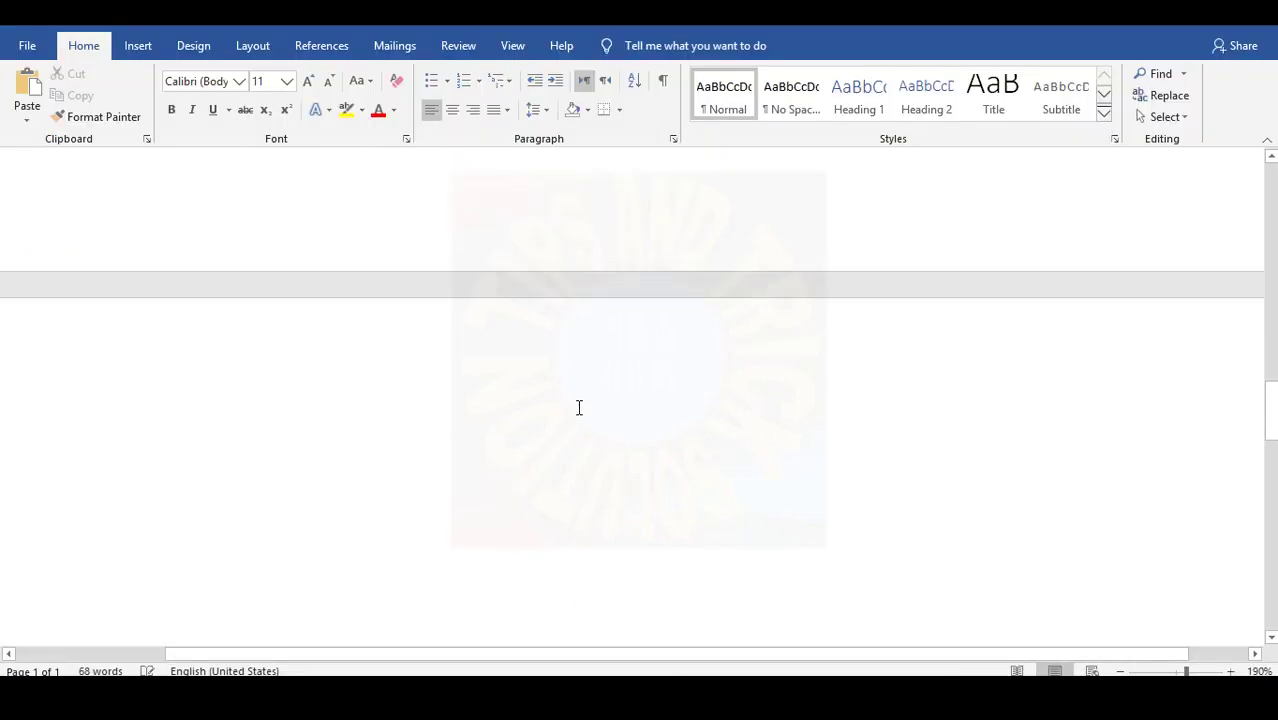
- Undo the last paste in the Word document to remove the duplicate copy of the text
scroll(567, 415, up, 3)
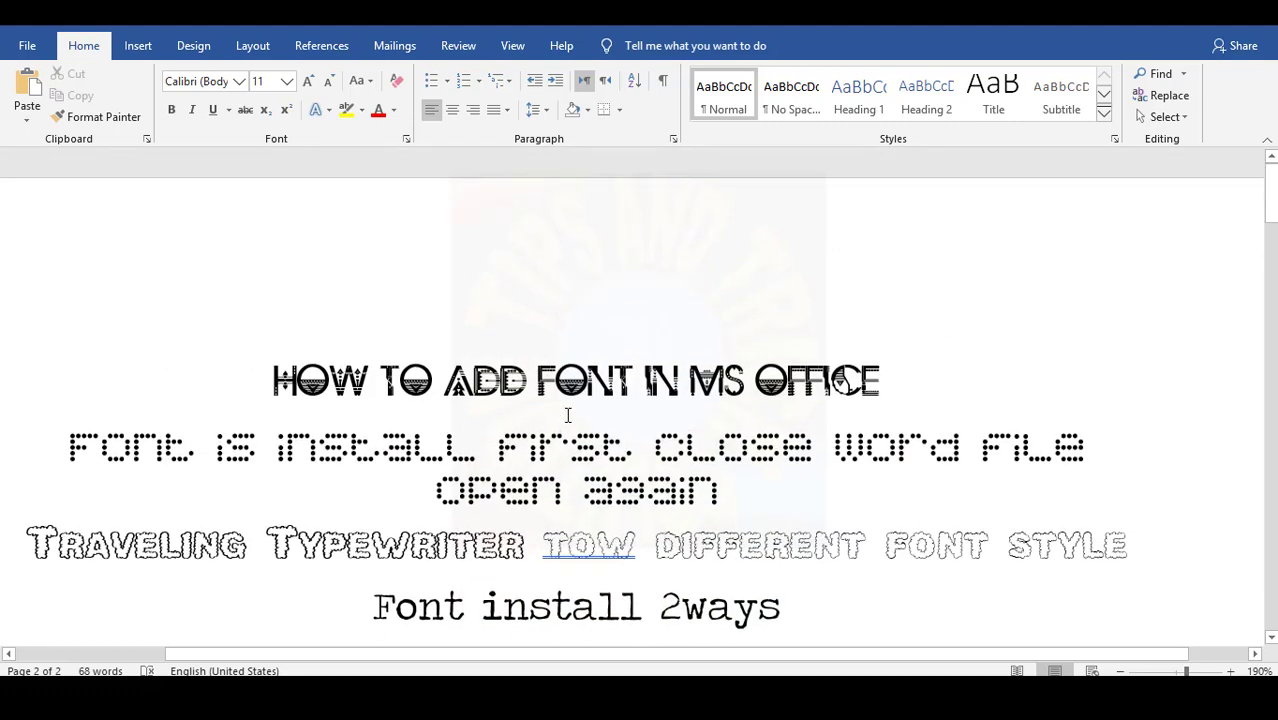
click(589, 380)
key(ctrl+a)
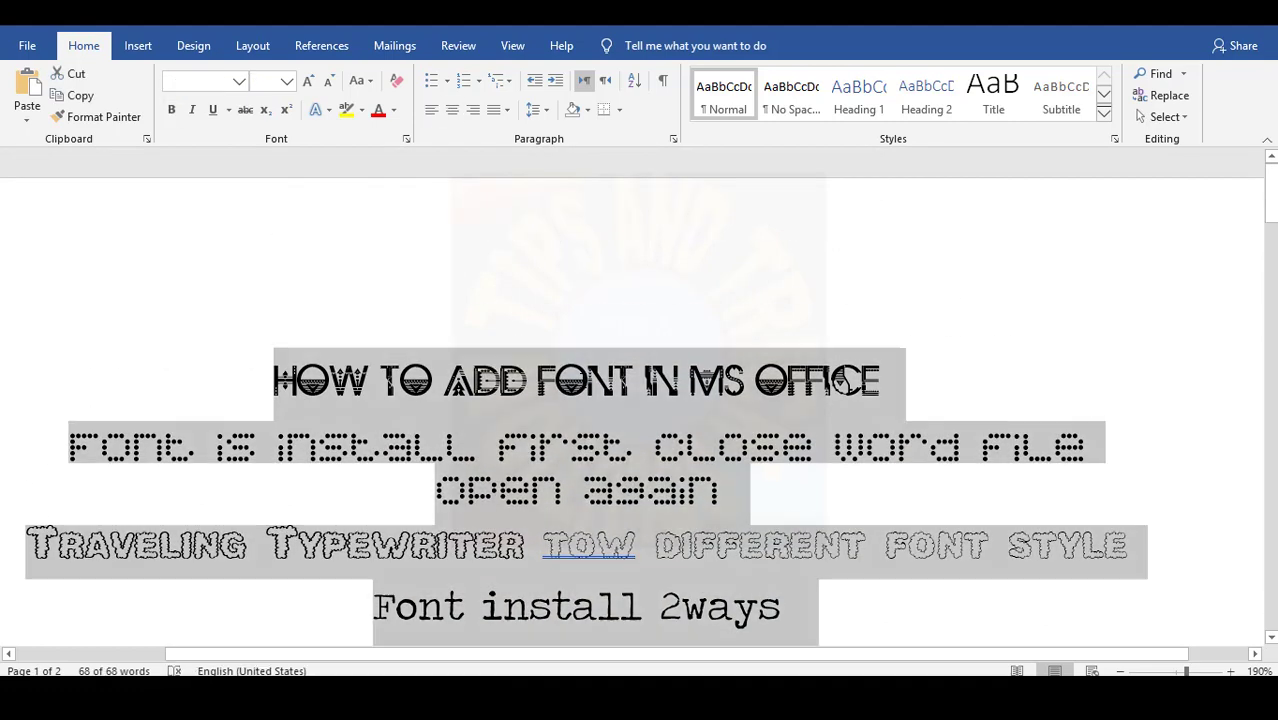
key(ctrl+z)
scroll(585, 383, up, 5)
scroll(585, 383, up, 2)
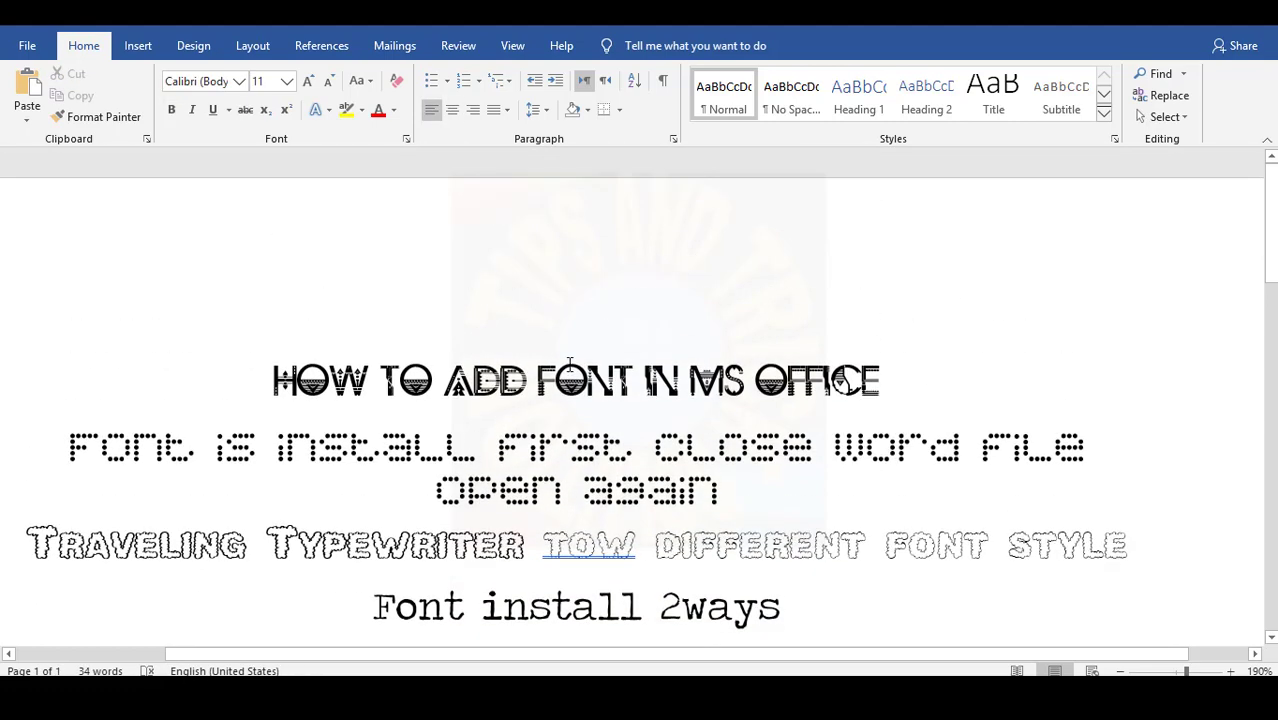
- Apply the DotMatrix font to the line "Font install 2ways"
click(565, 355)
scroll(565, 355, down, 2)
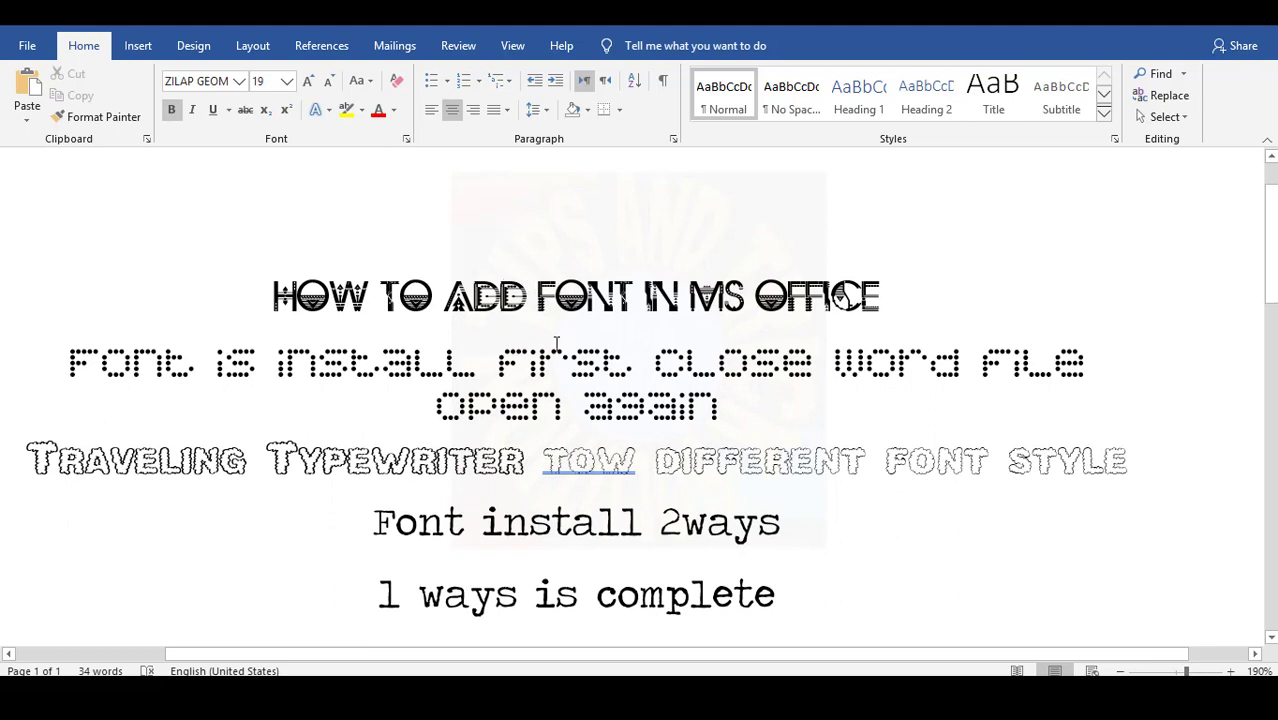
scroll(557, 344, down, 2)
triple_click(477, 444)
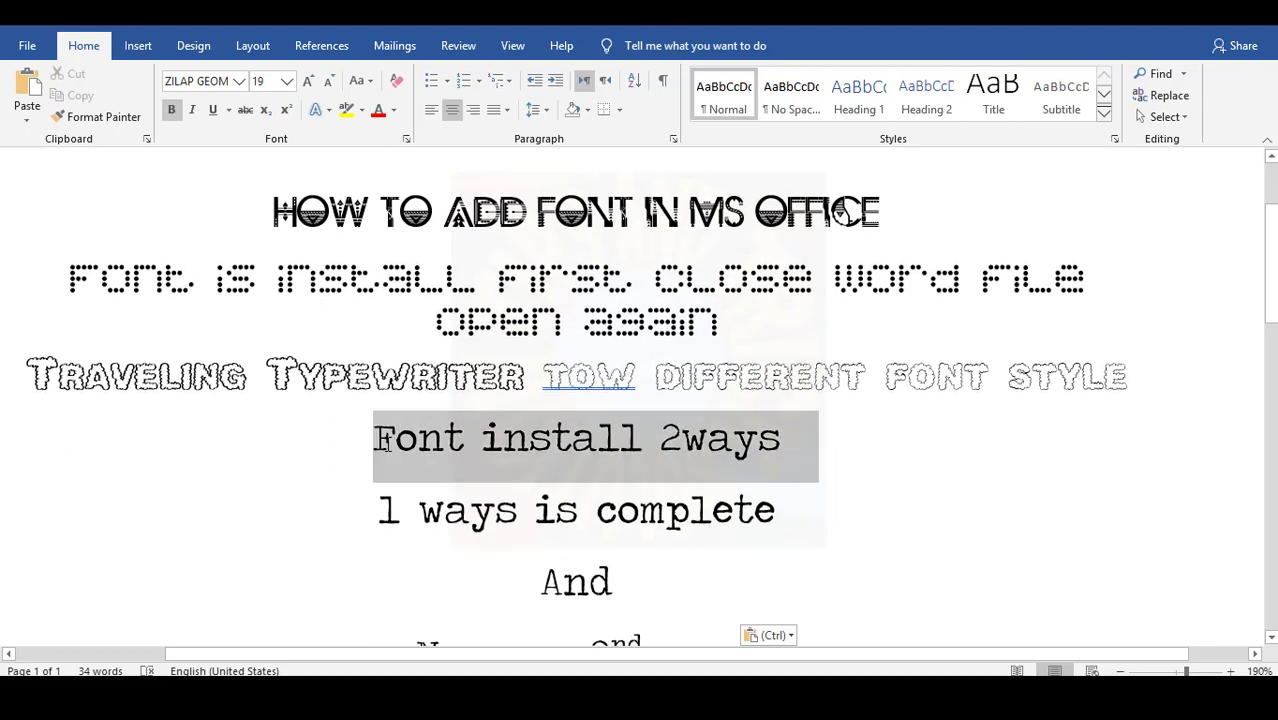
click(210, 86)
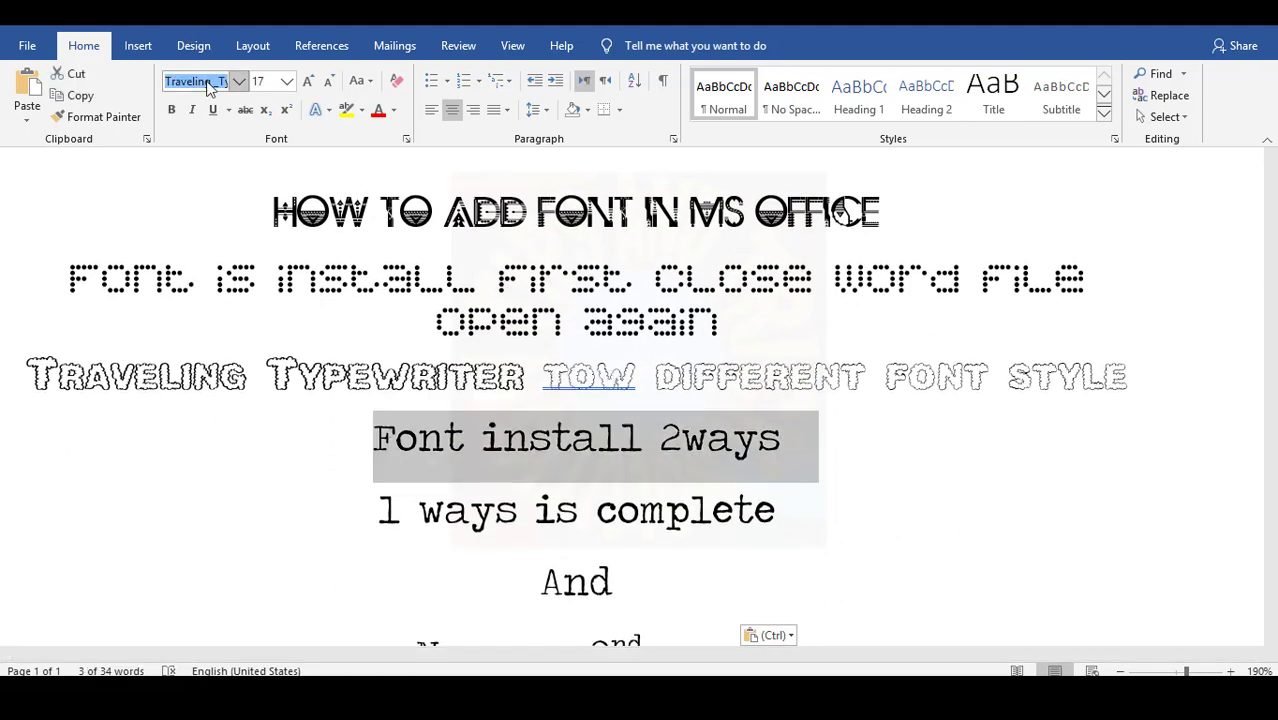
text(DotMatrix)
key(Return)
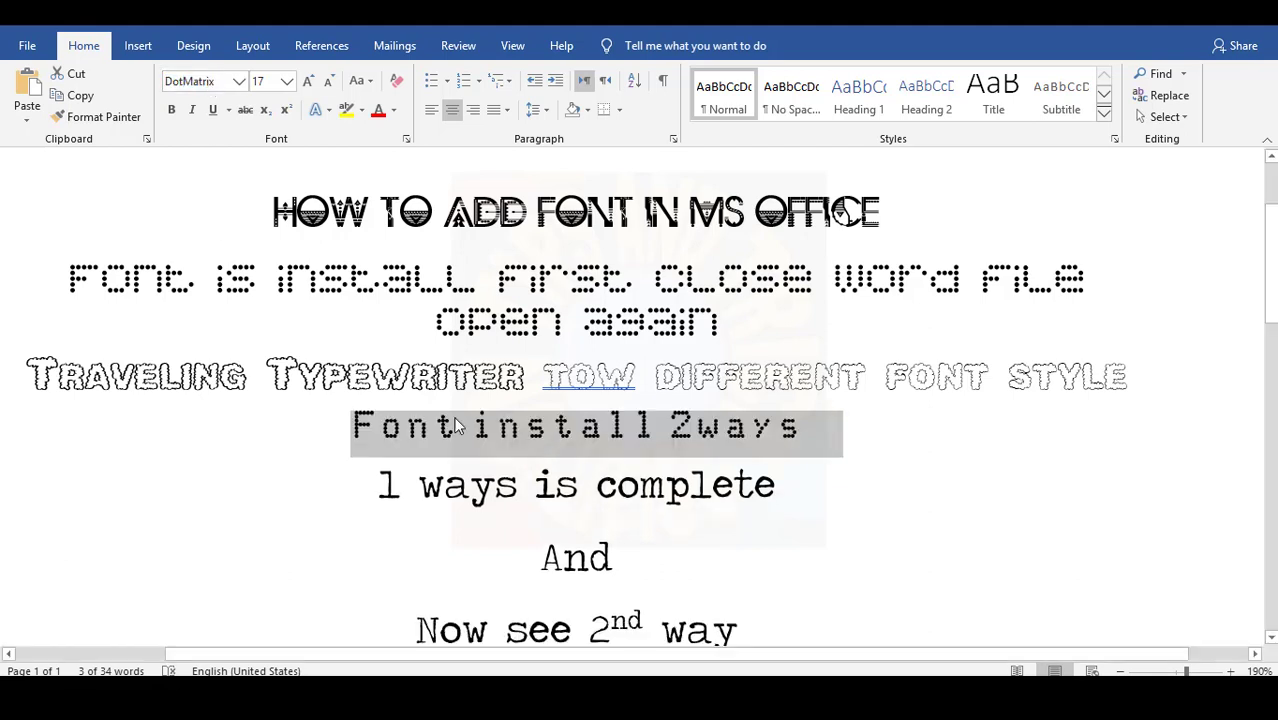
click(468, 428)
drag(391, 415, 843, 430)
- Check the font file names in the source folder and apply the PixelScreen font to the line "1 ways is complete"
key(alt+Tab)
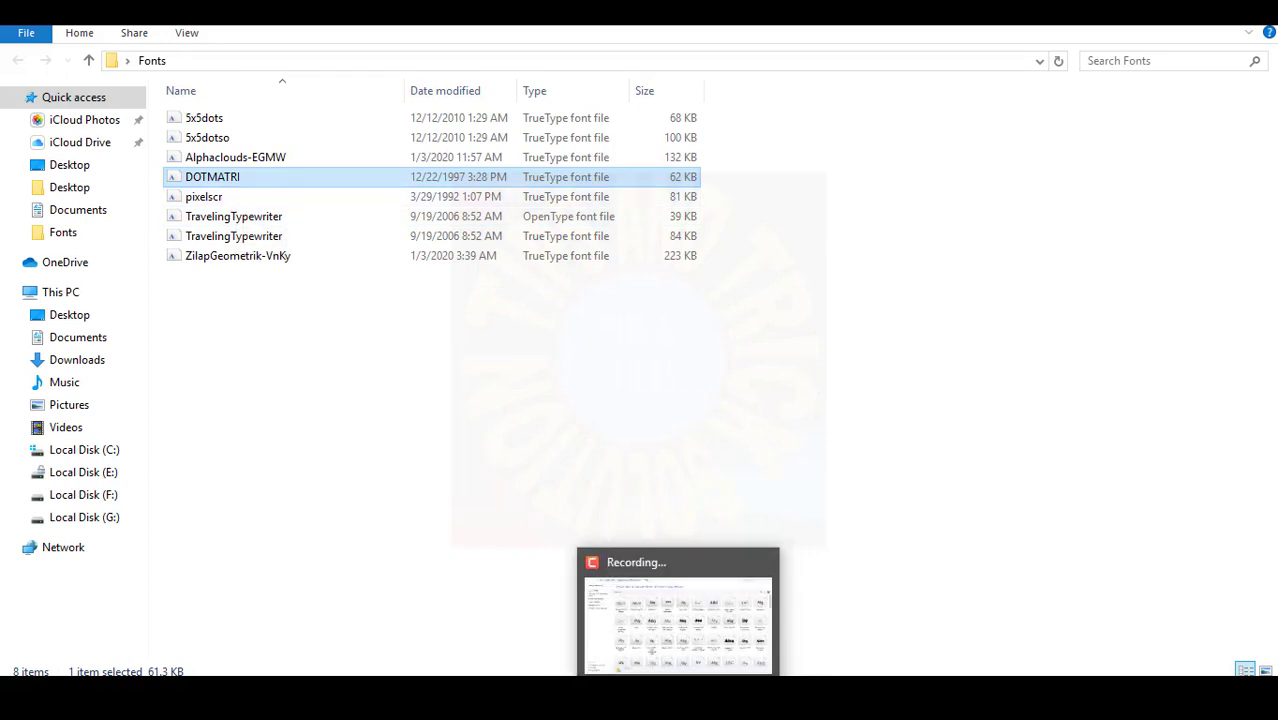
key(alt+Tab)
click(577, 484)
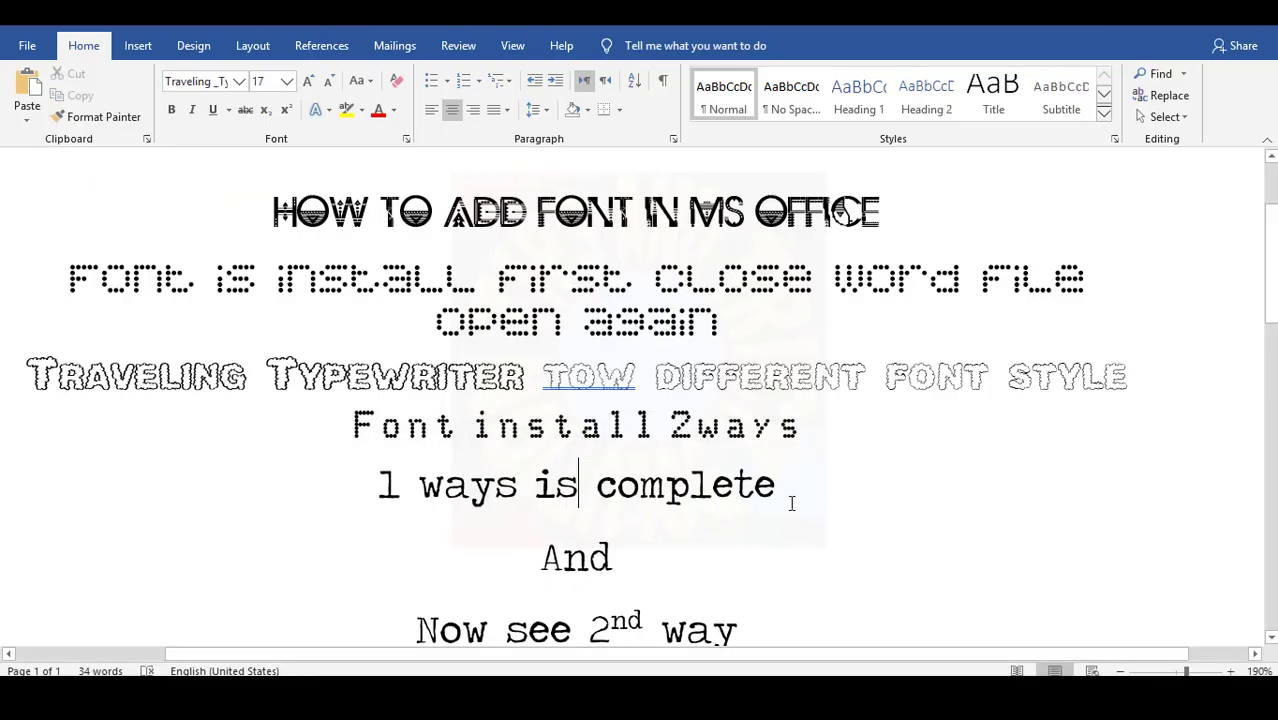
drag(791, 489, 374, 484)
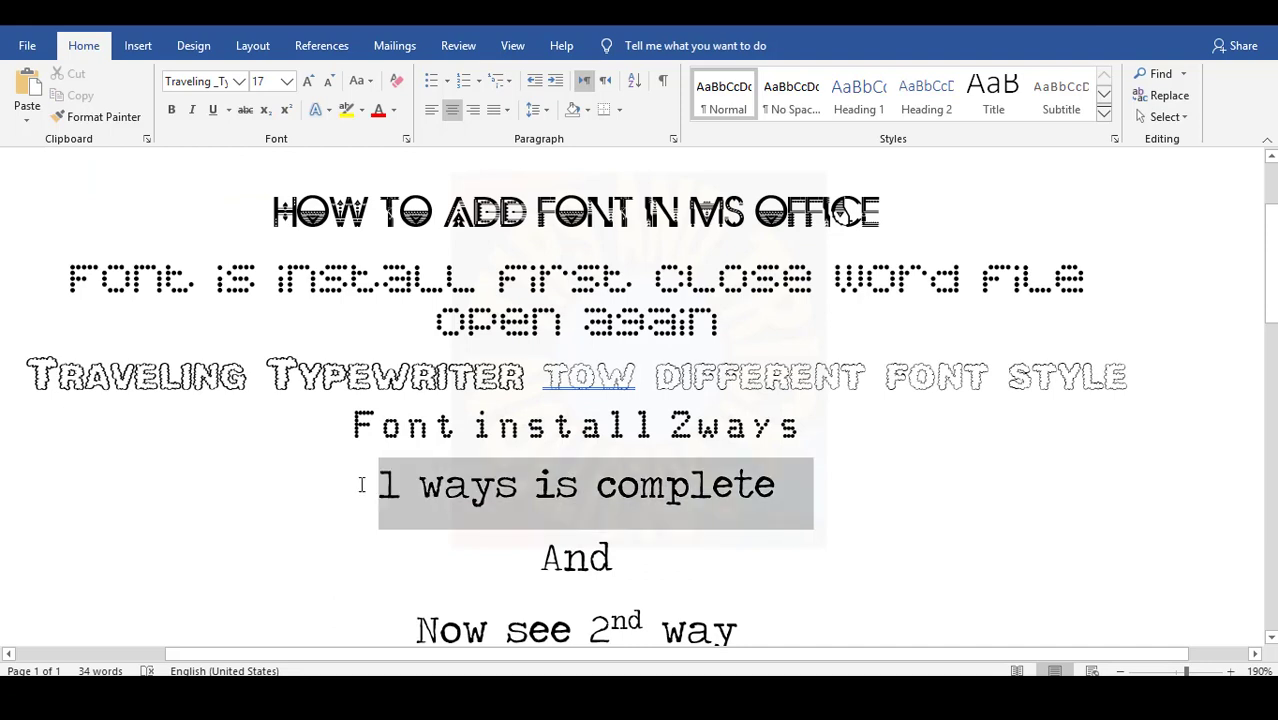
click(216, 80)
text(PixelScreen)
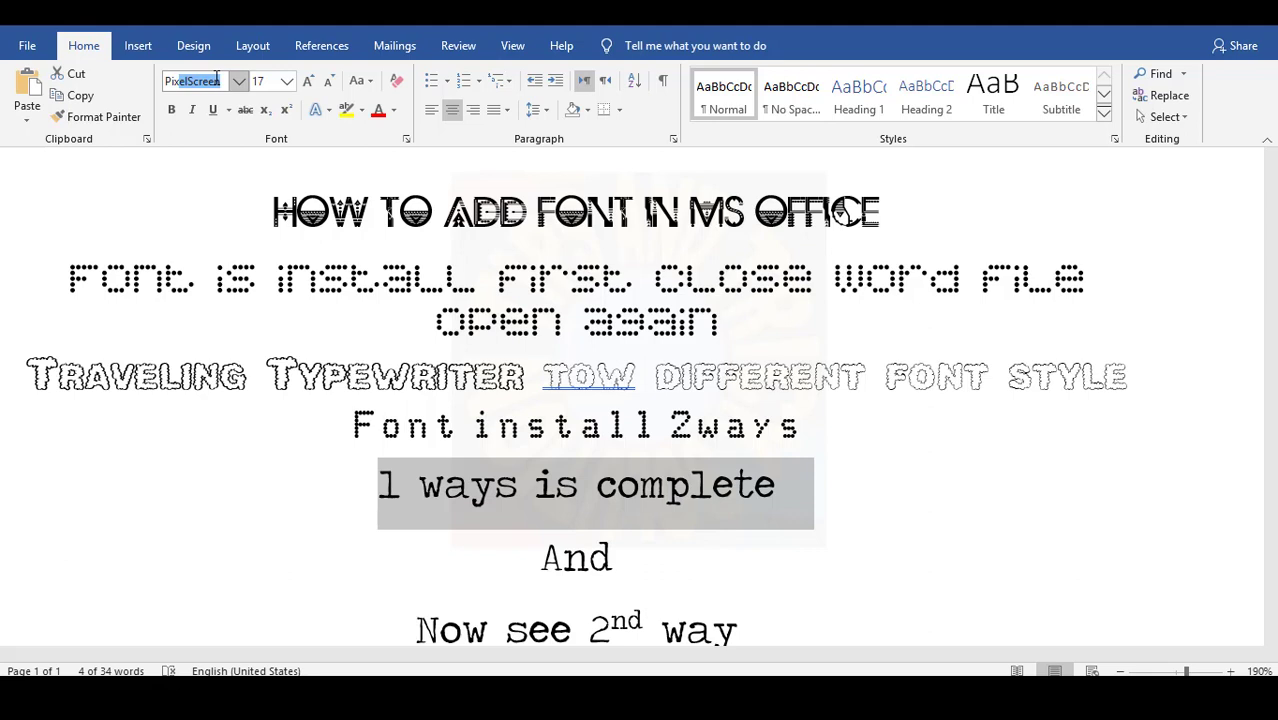
key(Return)
click(818, 484)
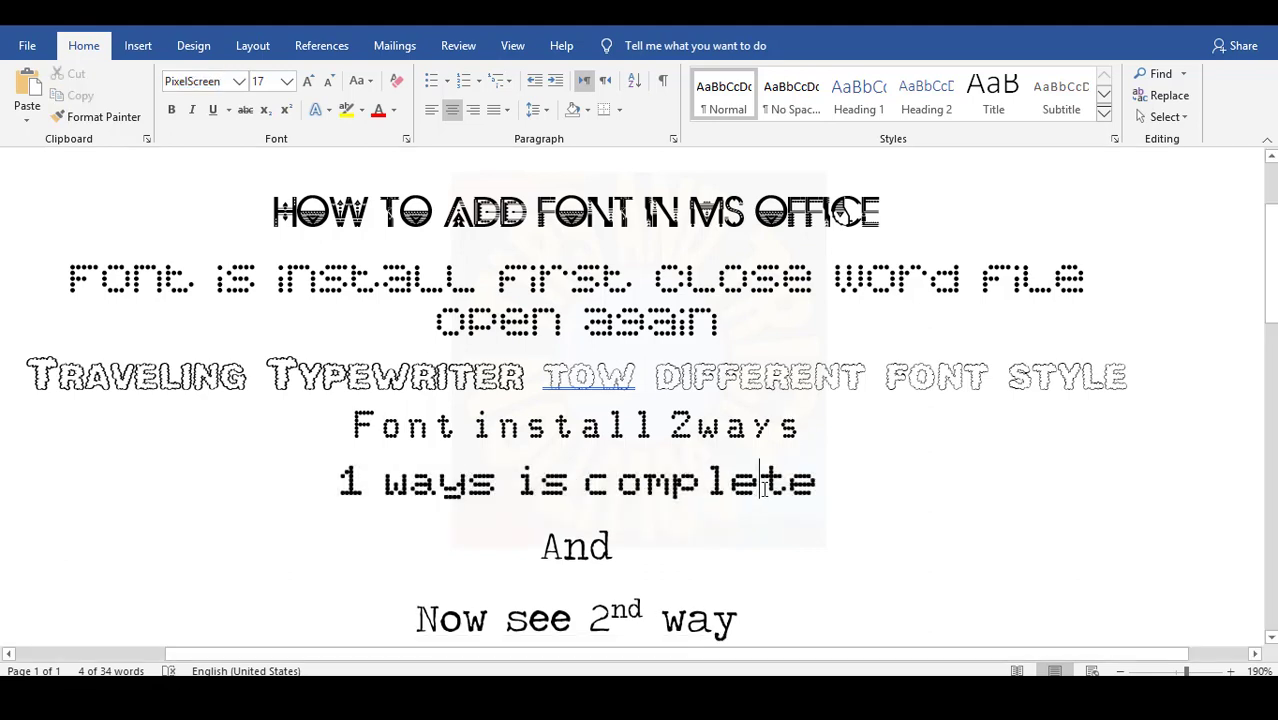
drag(831, 486, 338, 482)
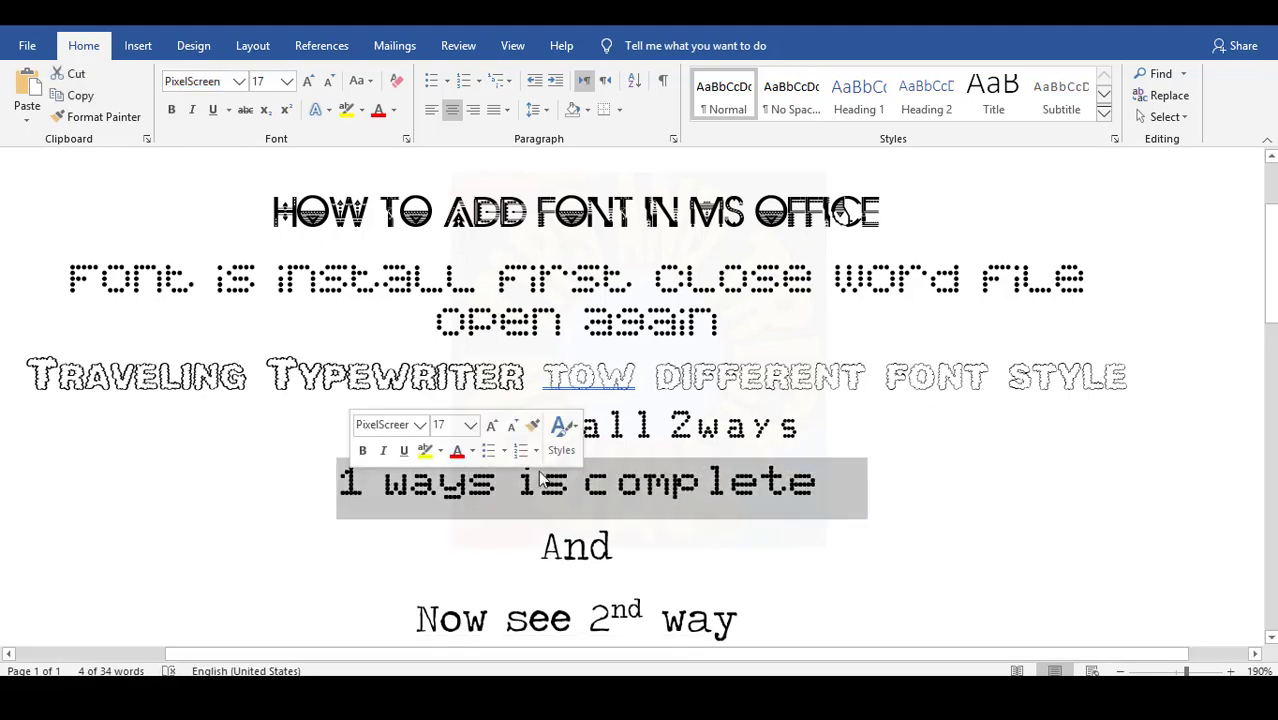
key(ctrl+a)
key(ctrl+shift+period)
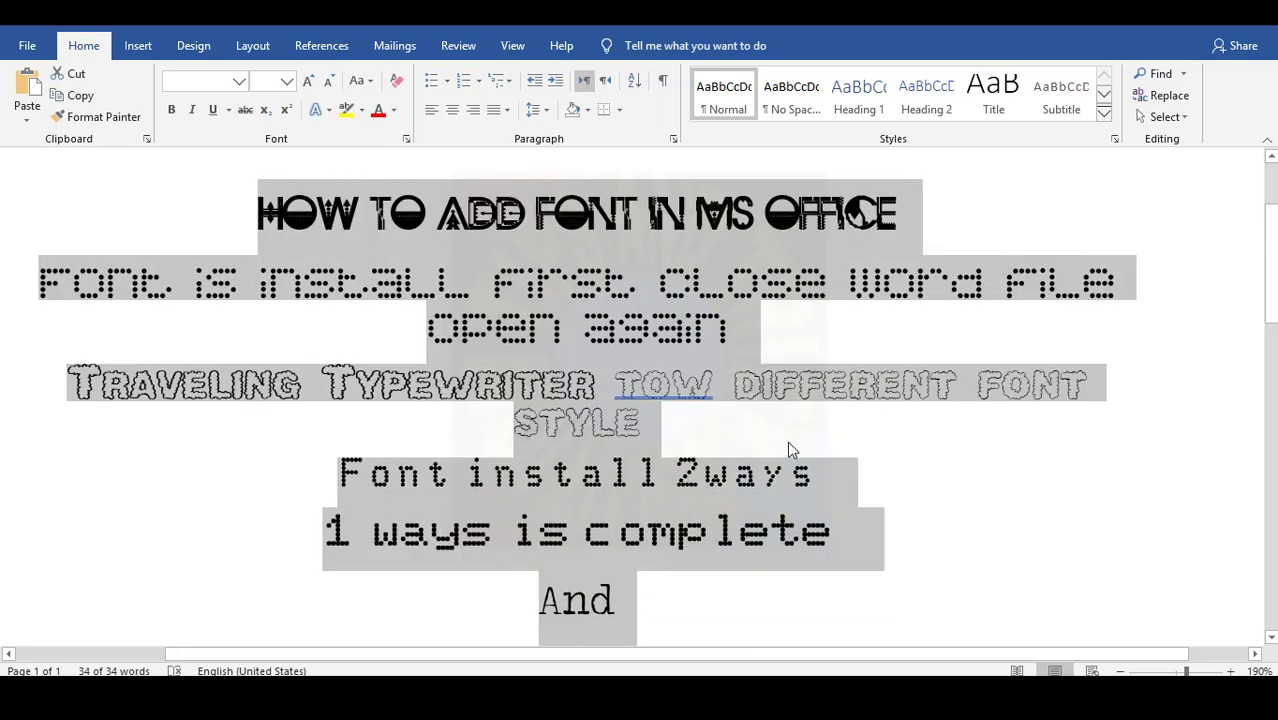
key(ctrl+shift+comma)
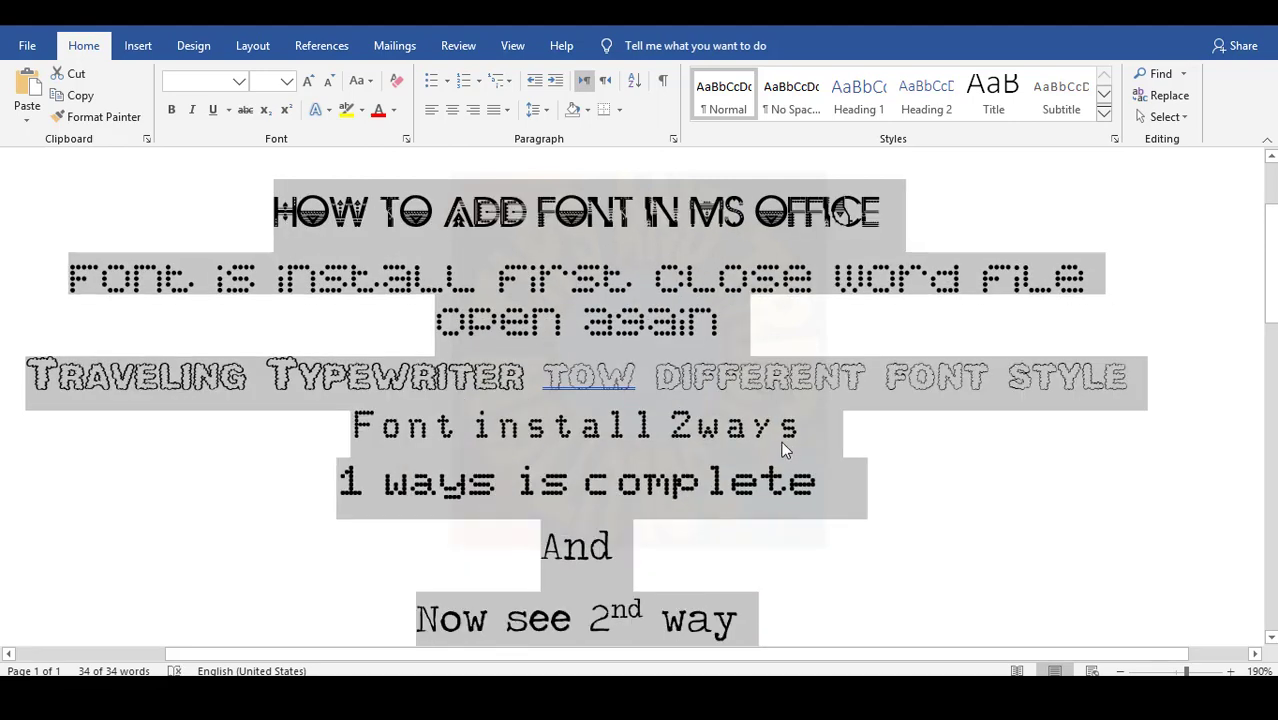
click(784, 440)
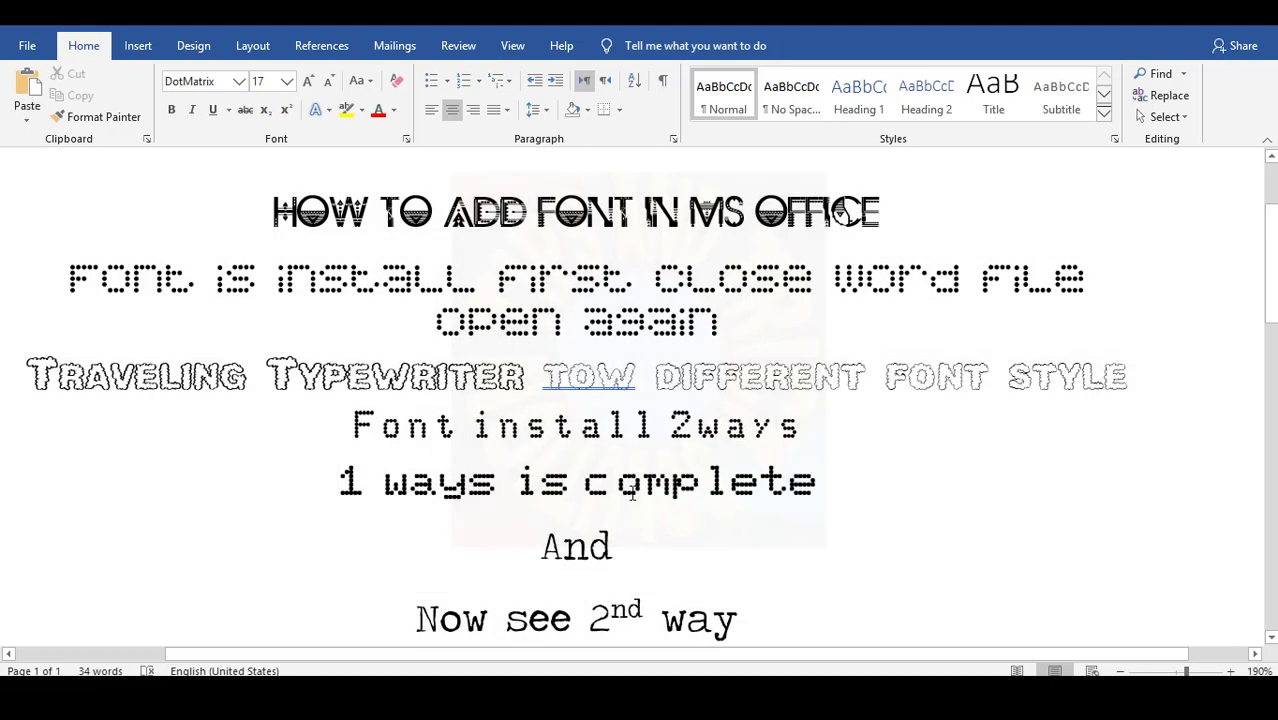
- Increase the font size of the line "1 ways is complete" to 23
drag(838, 482, 350, 488)
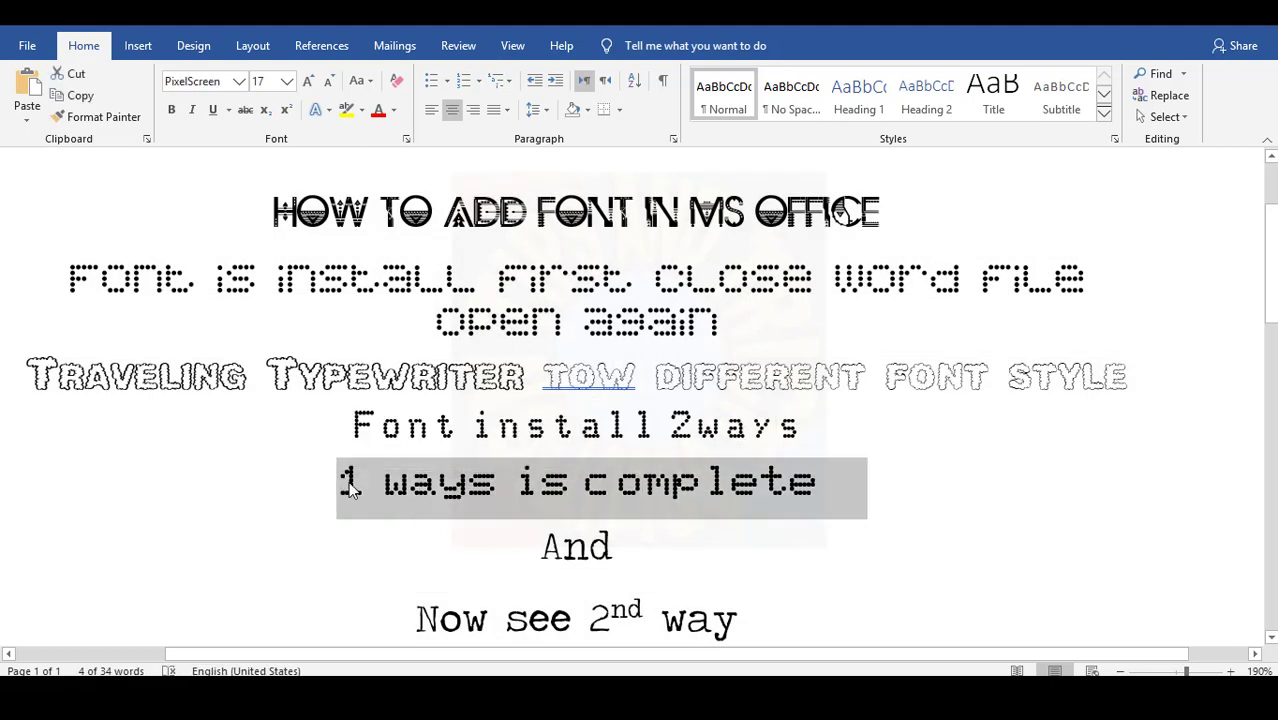
key(ctrl+bracketright)
key(ctrl+bracketright)
key(ctrl+bracketright)
key(ctrl+bracketright)
key(ctrl+bracketright)
key(ctrl+bracketright)
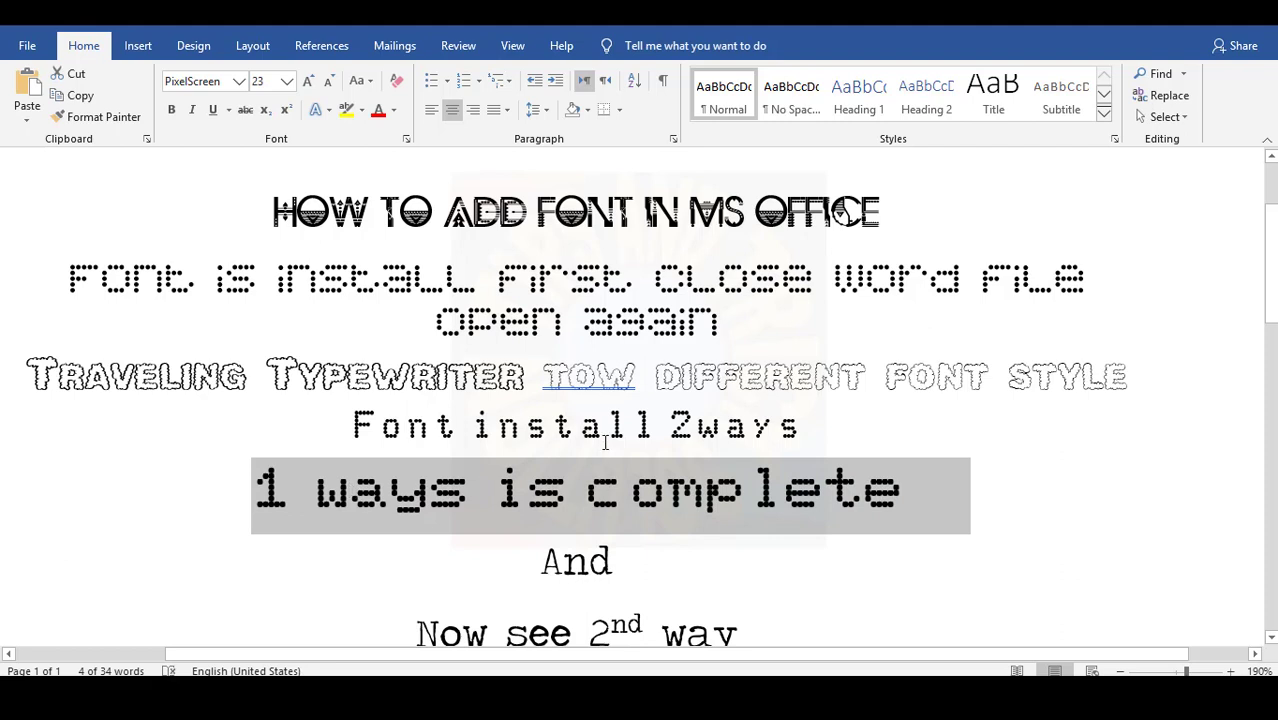
- Increase the font size of the line "Font install 2ways" by several points
triple_click(612, 436)
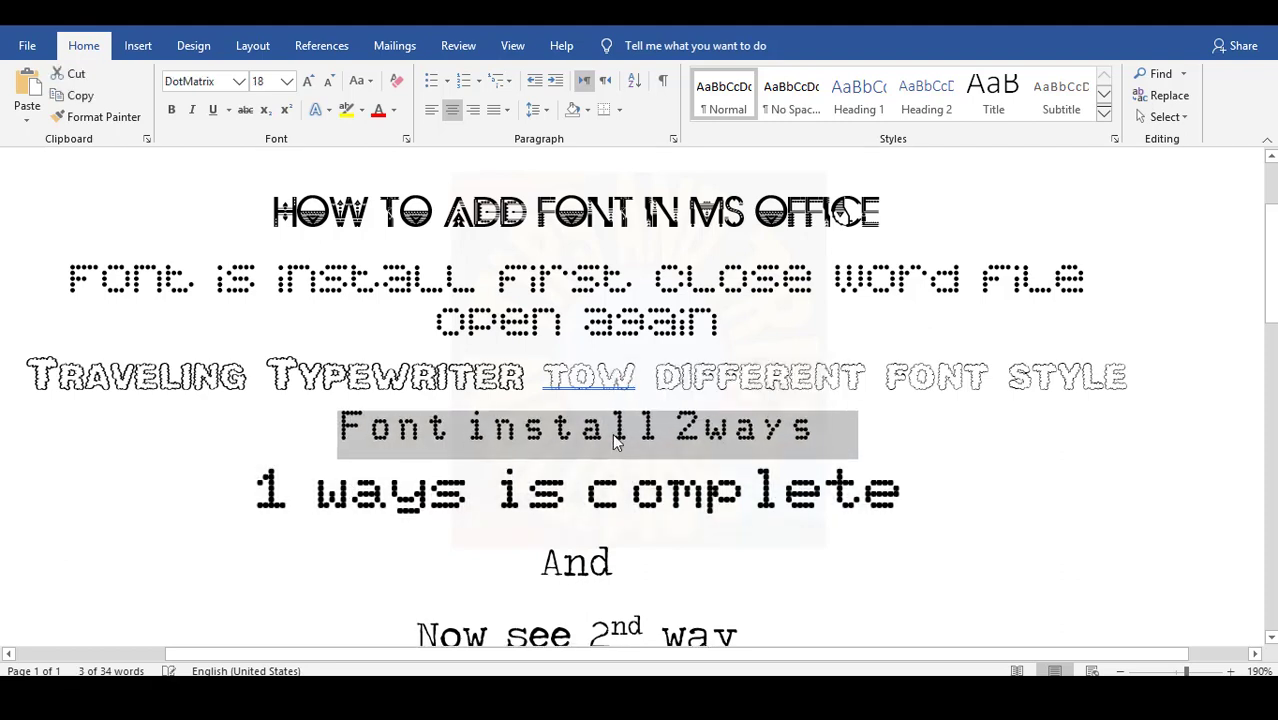
key(ctrl+bracketright)
key(ctrl+bracketright)
key(ctrl+bracketright)
key(ctrl+bracketright)
key(ctrl+bracketright)
key(ctrl+bracketright)
click(608, 530)
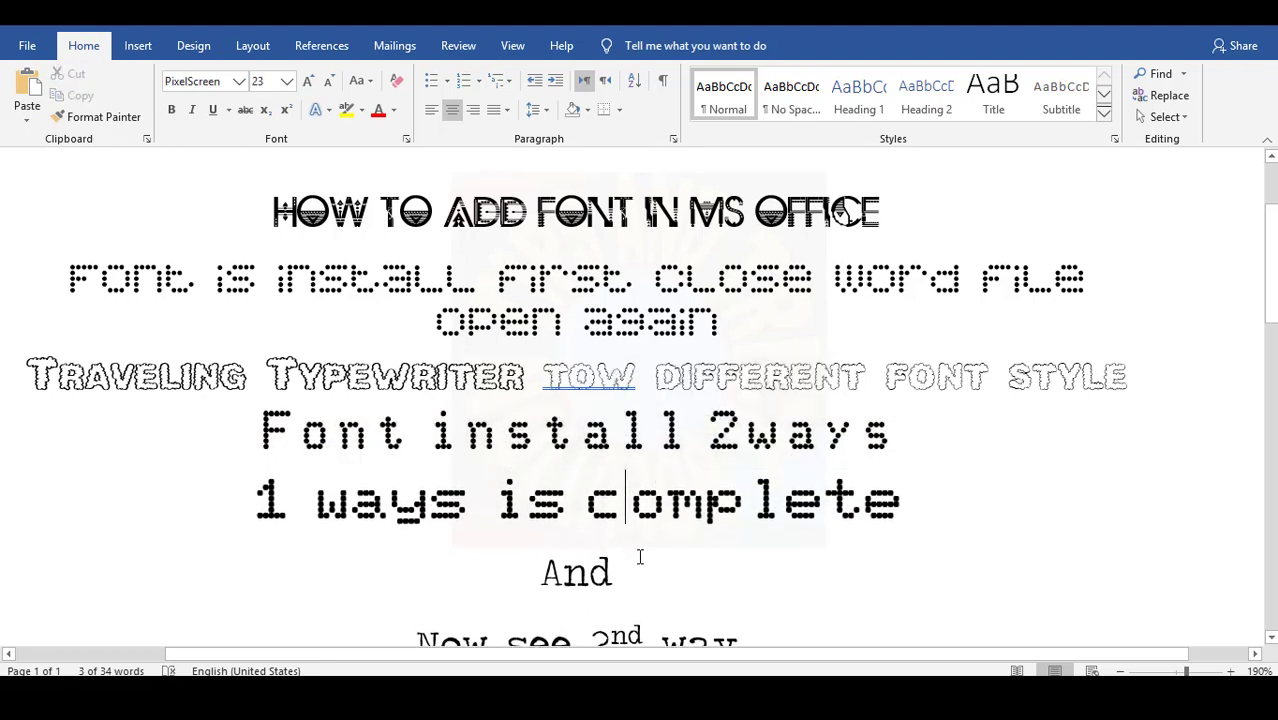
- Join the line "Now see 2nd way" to the "And" line above, separated by a space
scroll(642, 540, down, 1)
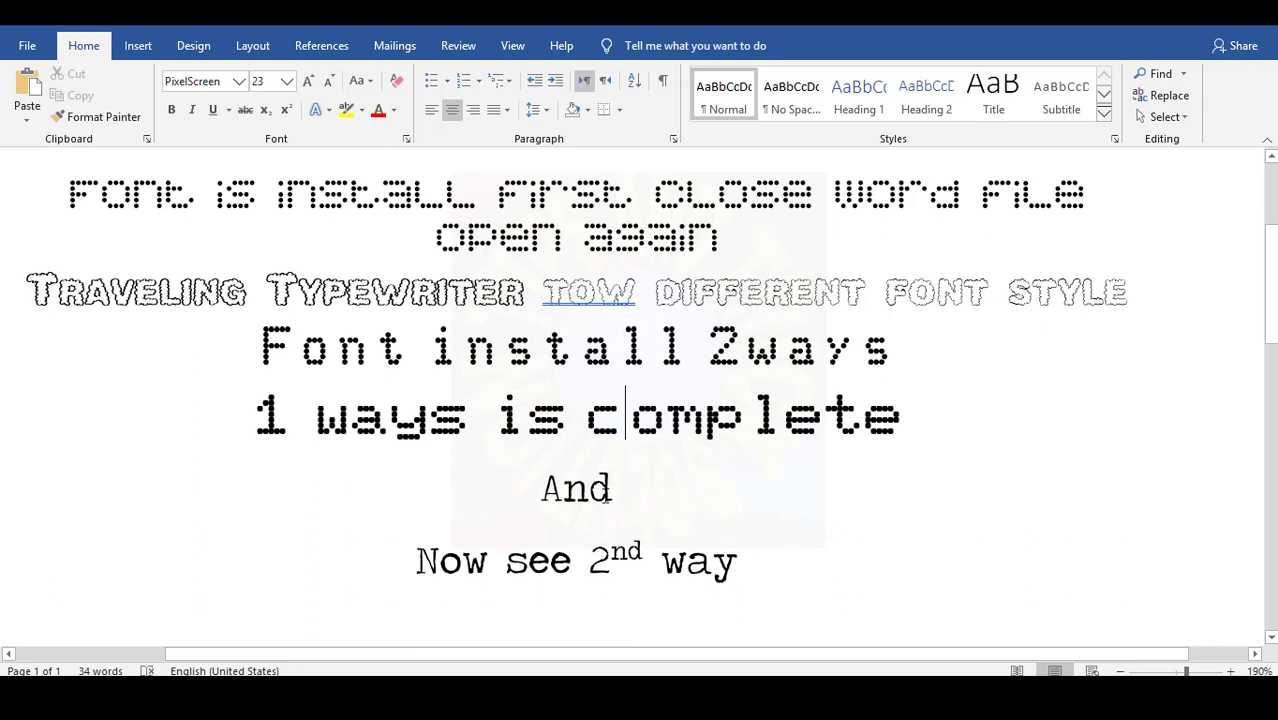
click(396, 560)
key(ctrl+l)
key(BackSpace)
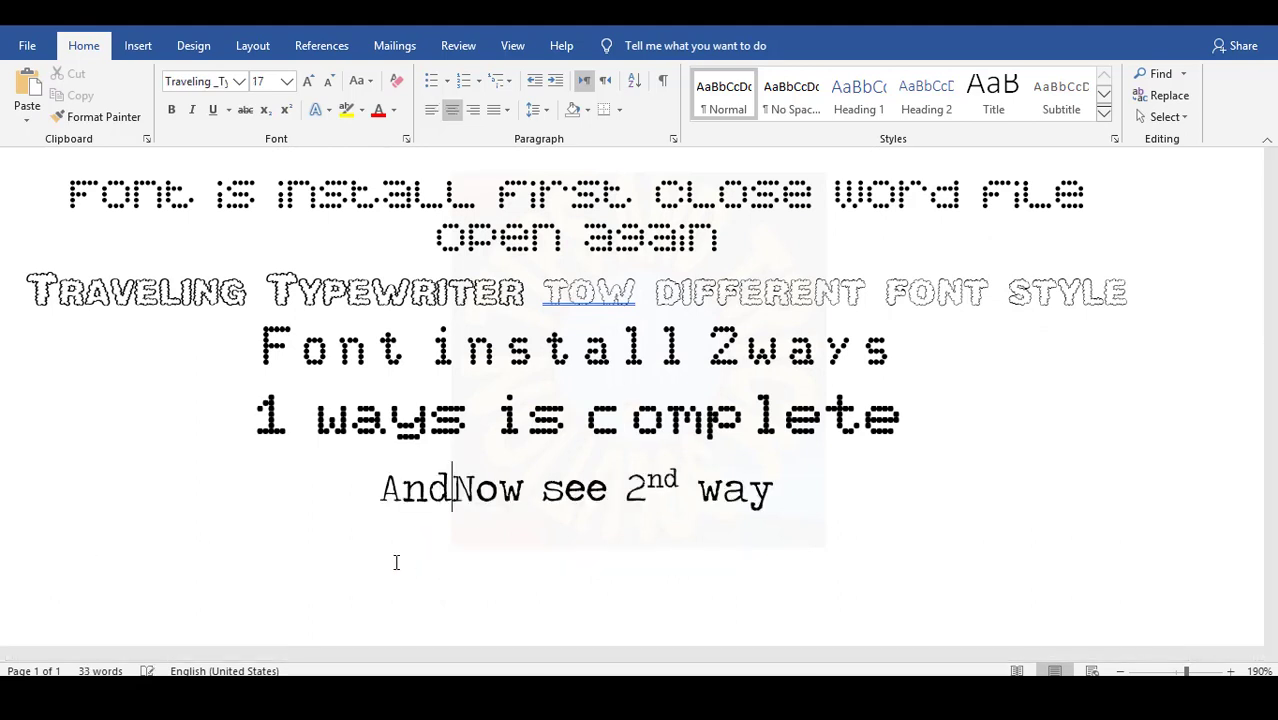
- Try to set the 5x5 Dots font on the line "And Now see 2nd way"
triple_click(639, 490)
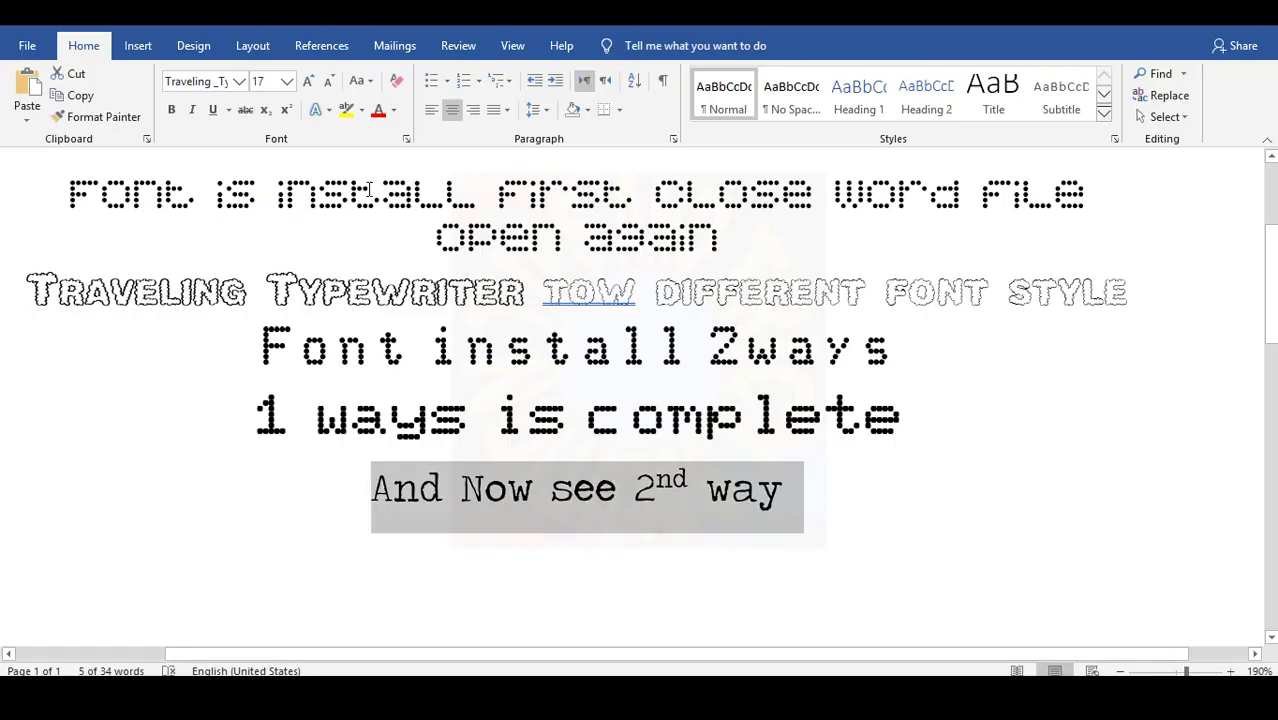
click(240, 81)
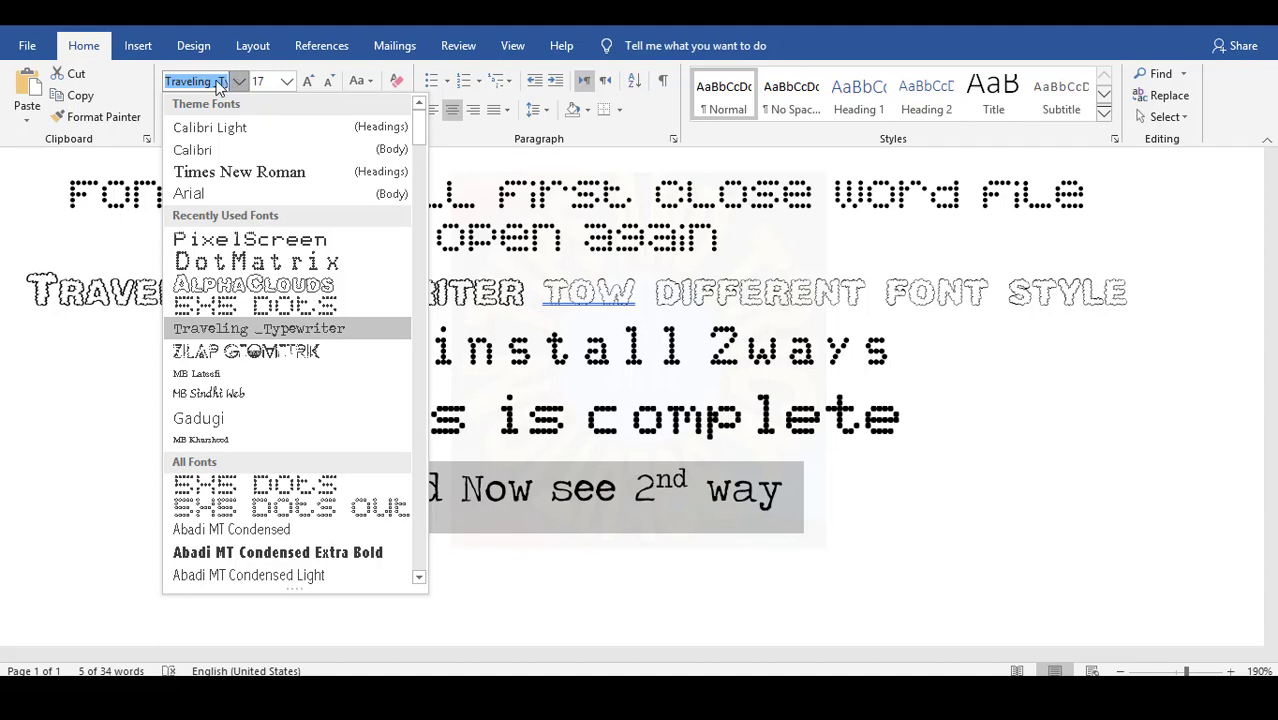
key(Escape)
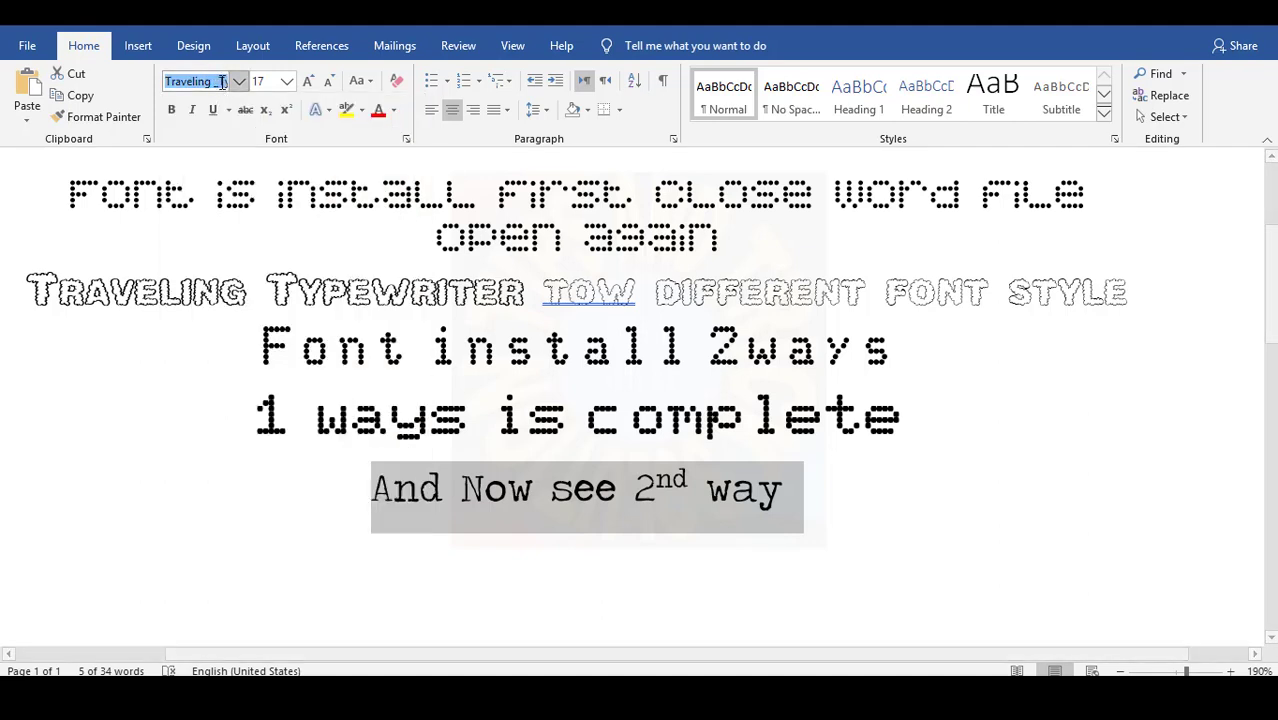
text(5x5 Dots)
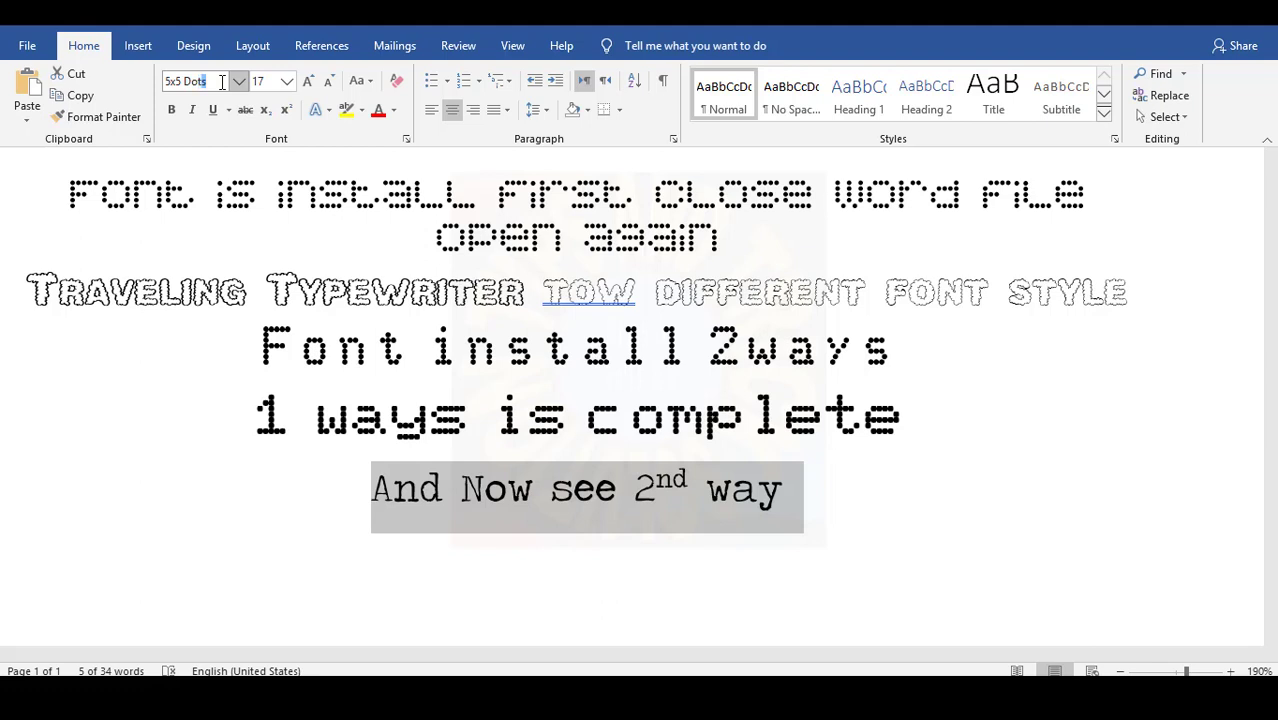
- Preview recently used fonts such as PixelScreen, DotMatrix and AlphaClouds on the line "And Now see 2nd way" without applying a new one
click(238, 81)
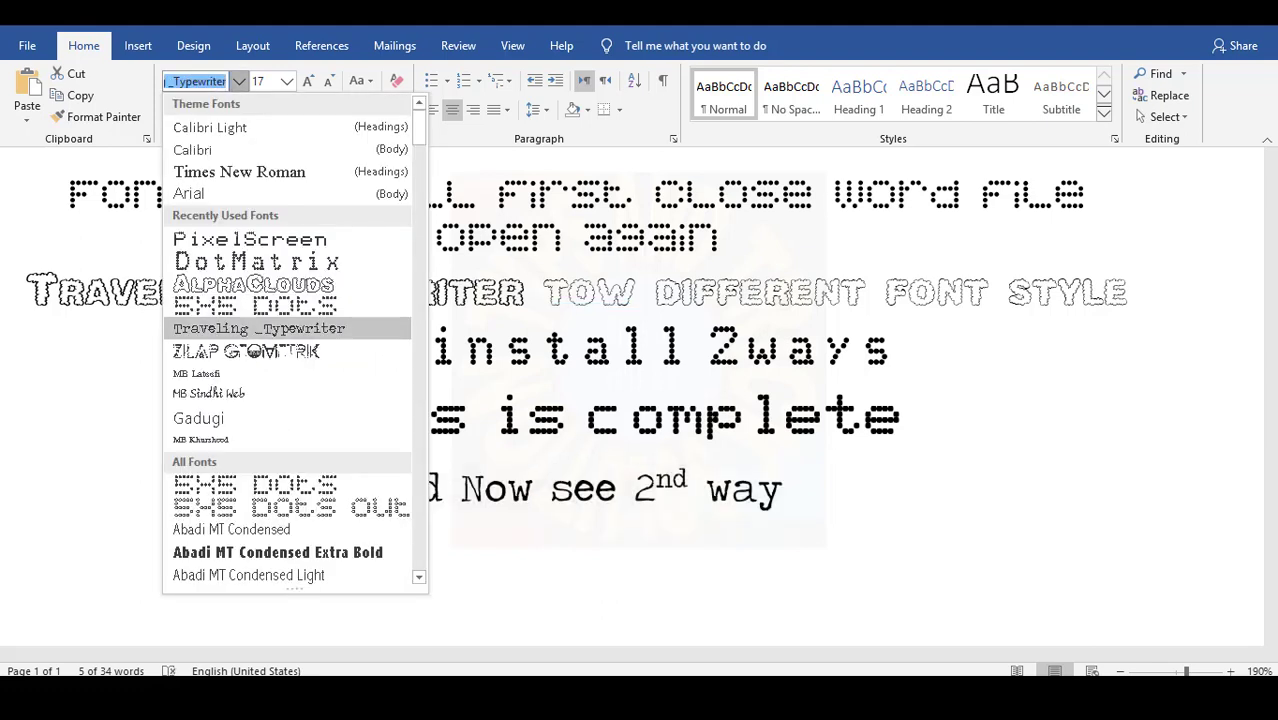
key(Down)
key(Up)
key(Up)
key(Up)
key(Up)
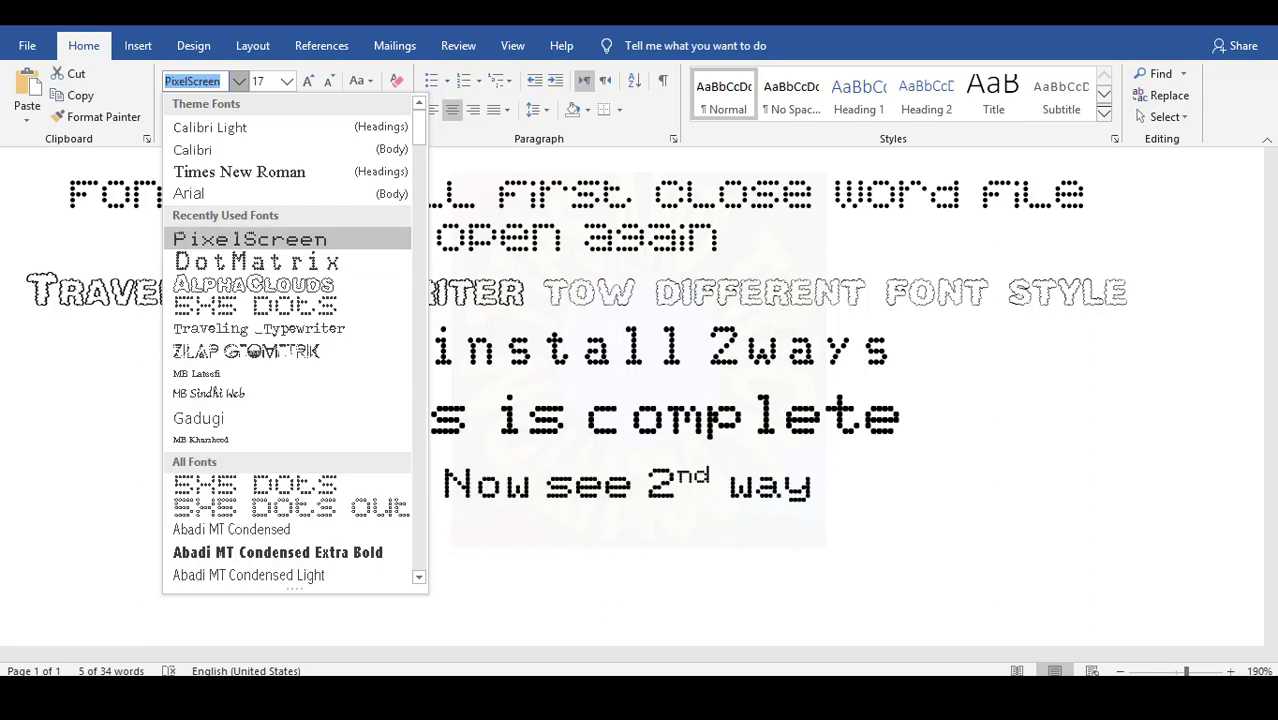
key(Down)
key(Down)
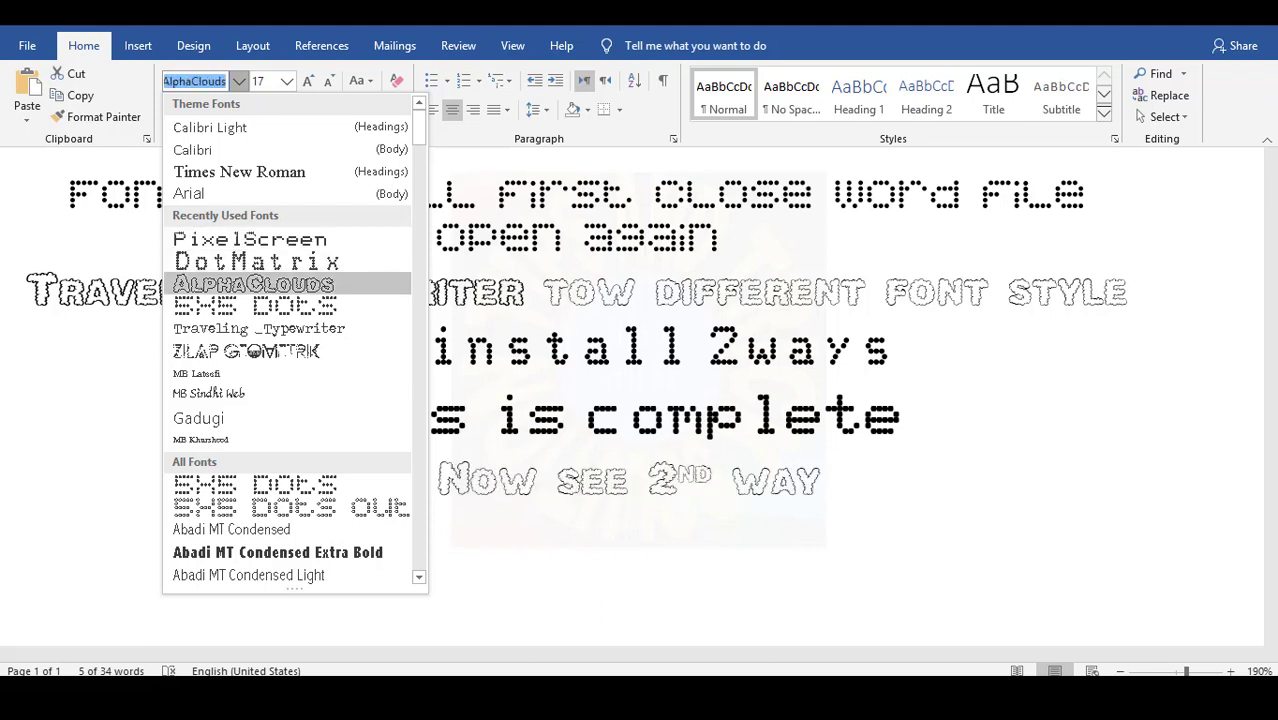
key(Down)
key(Down)
key(Down)
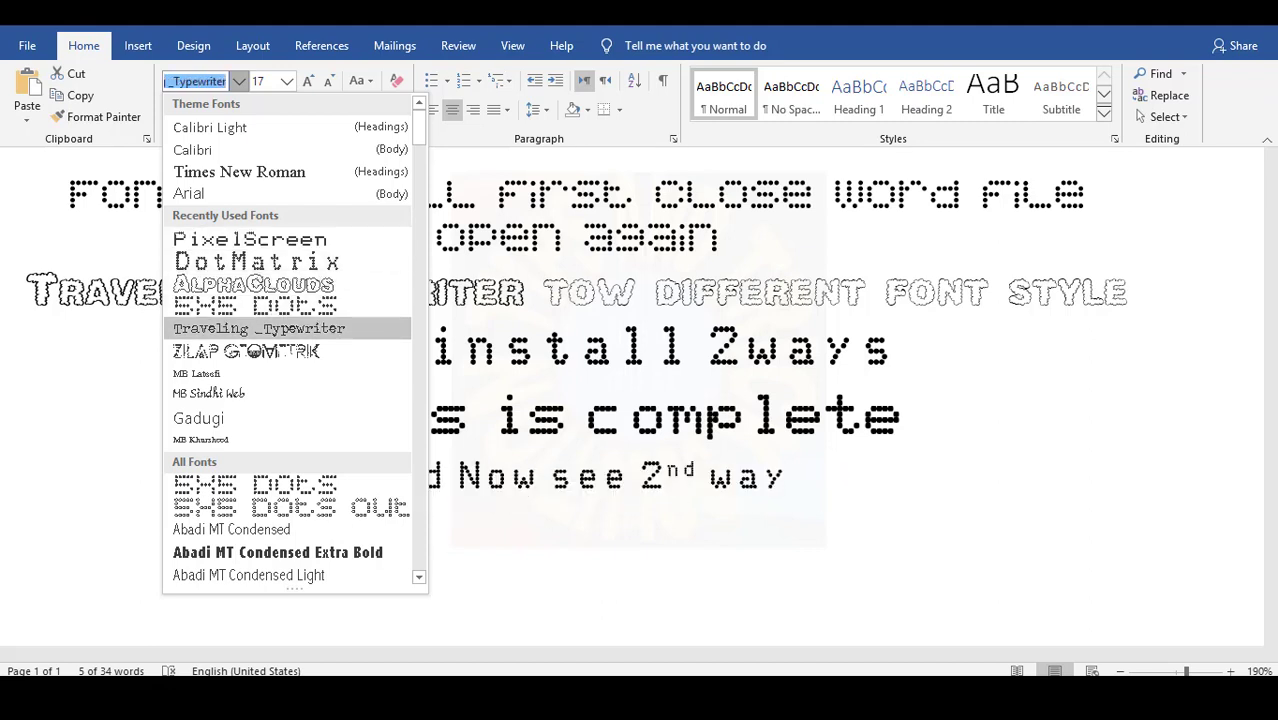
click(870, 418)
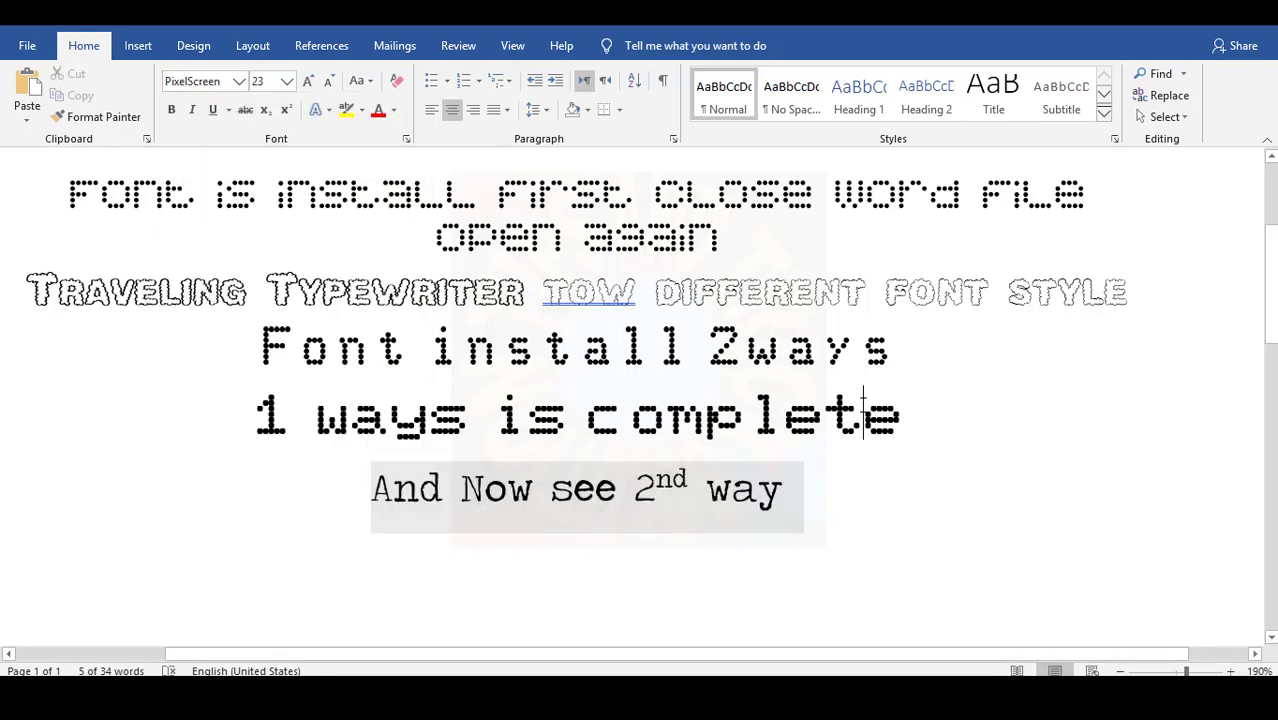
- Split the "Traveling Typewriter" line so that "tow different font style" starts on a new line
click(690, 346)
click(548, 288)
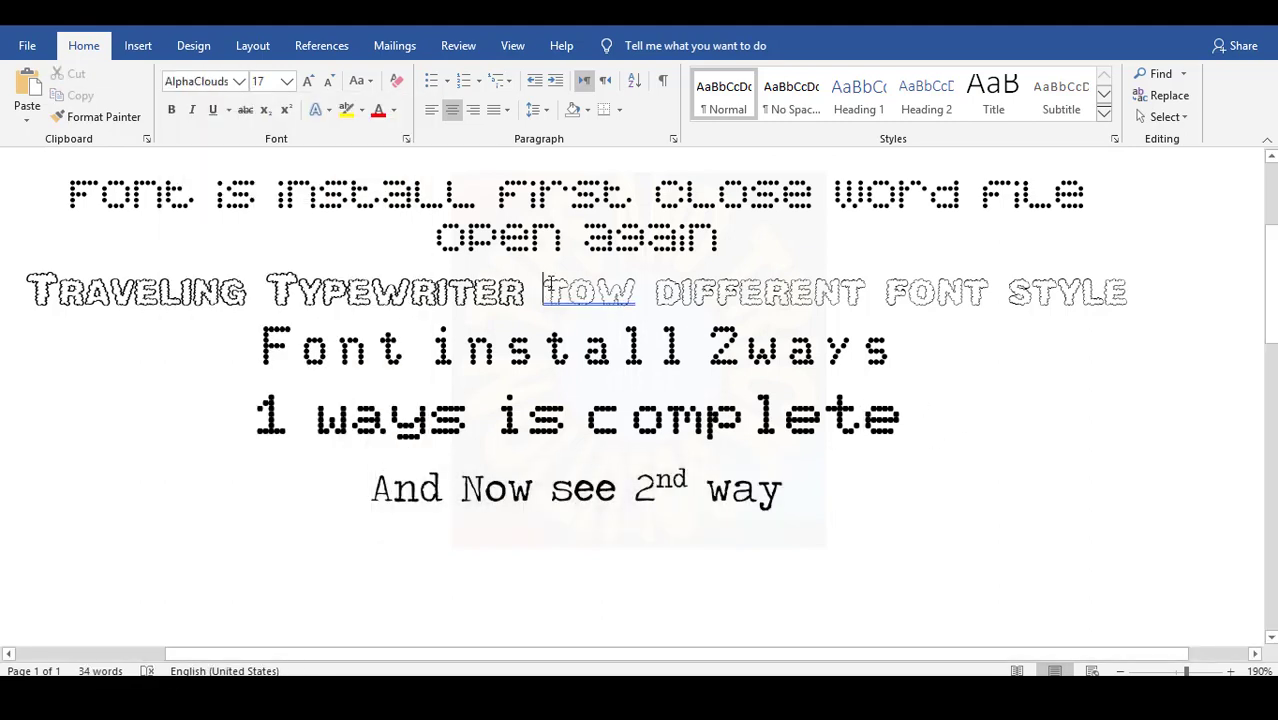
key(Return)
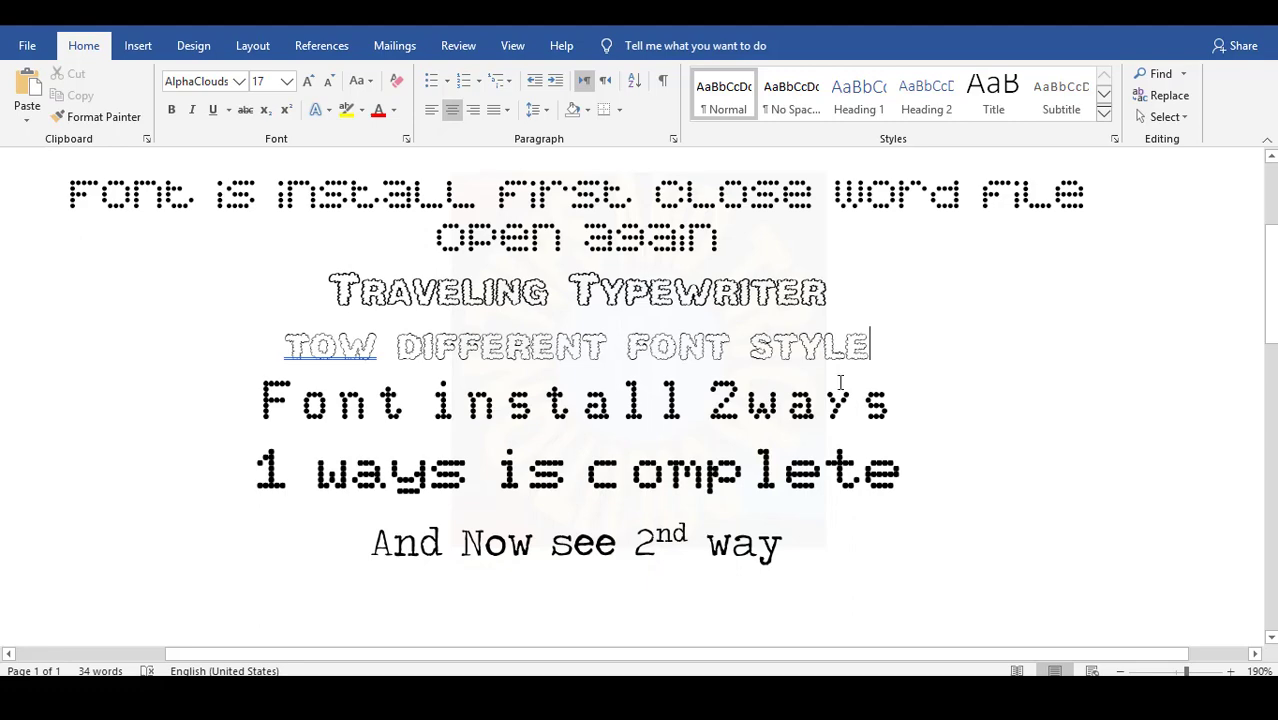
- Review the fonts applied to the title "How to add font in MS Office" and to the lines below it
scroll(840, 382, up, 1)
click(562, 322)
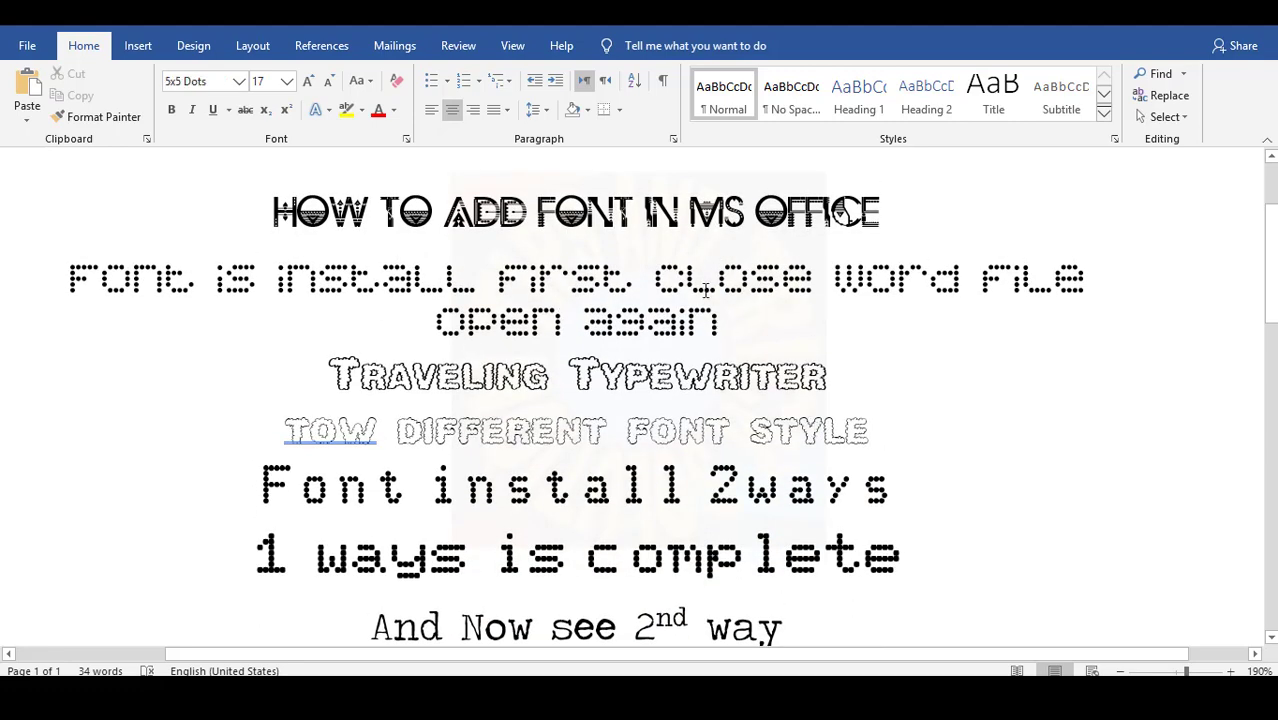
triple_click(843, 212)
scroll(750, 428, down, 3)
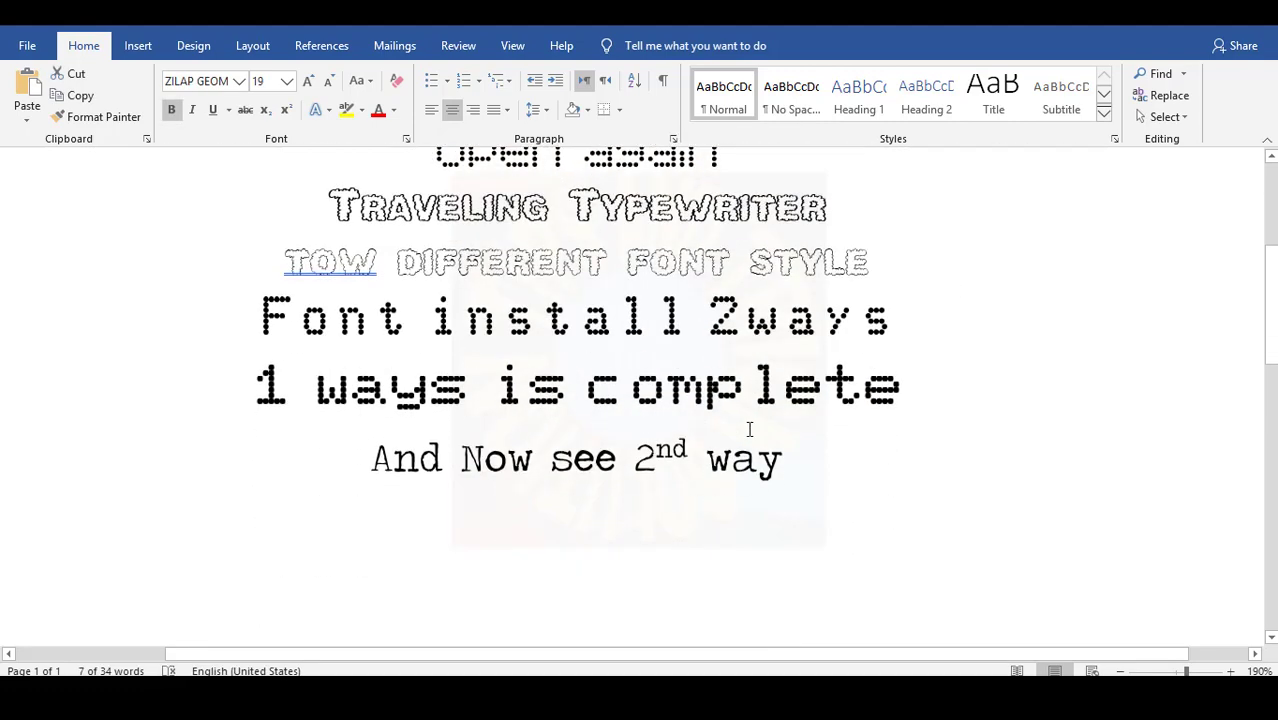
scroll(952, 447, up, 3)
click(964, 445)
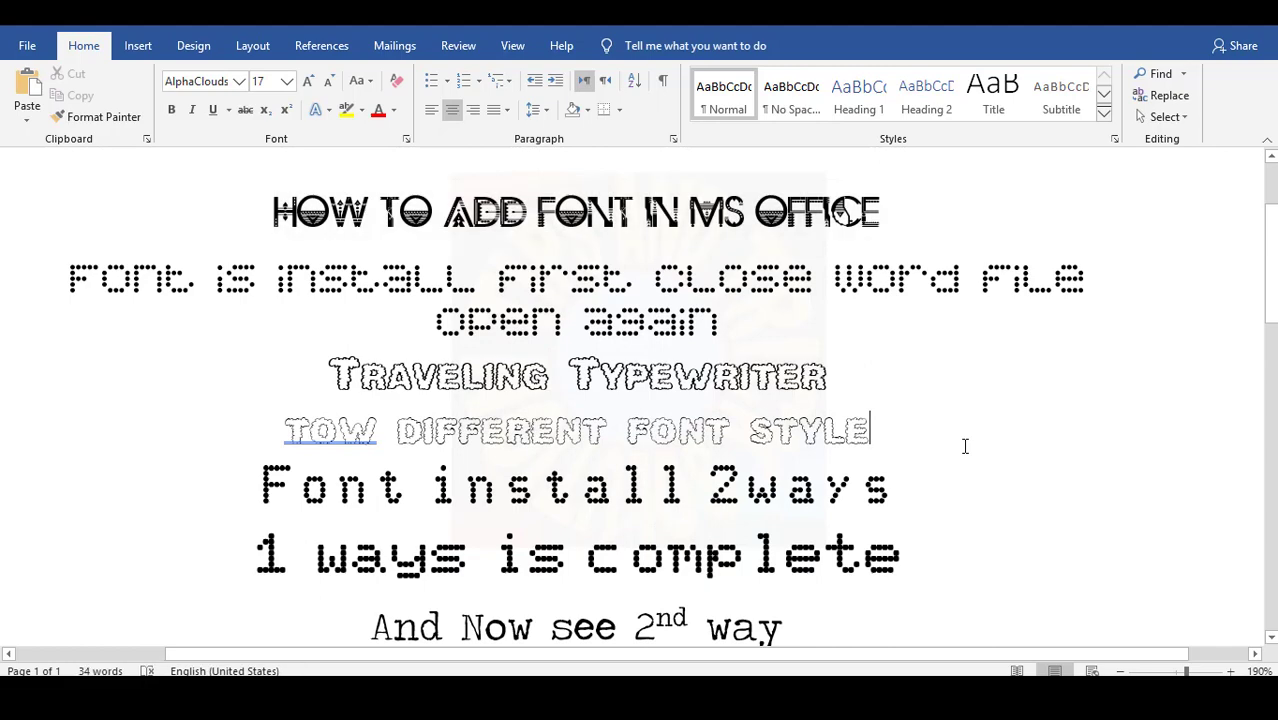
- Add the closing text "Thanks for watching please subscribe our channel for" on the empty line below "And Now see 2nd way"
scroll(856, 519, down, 3)
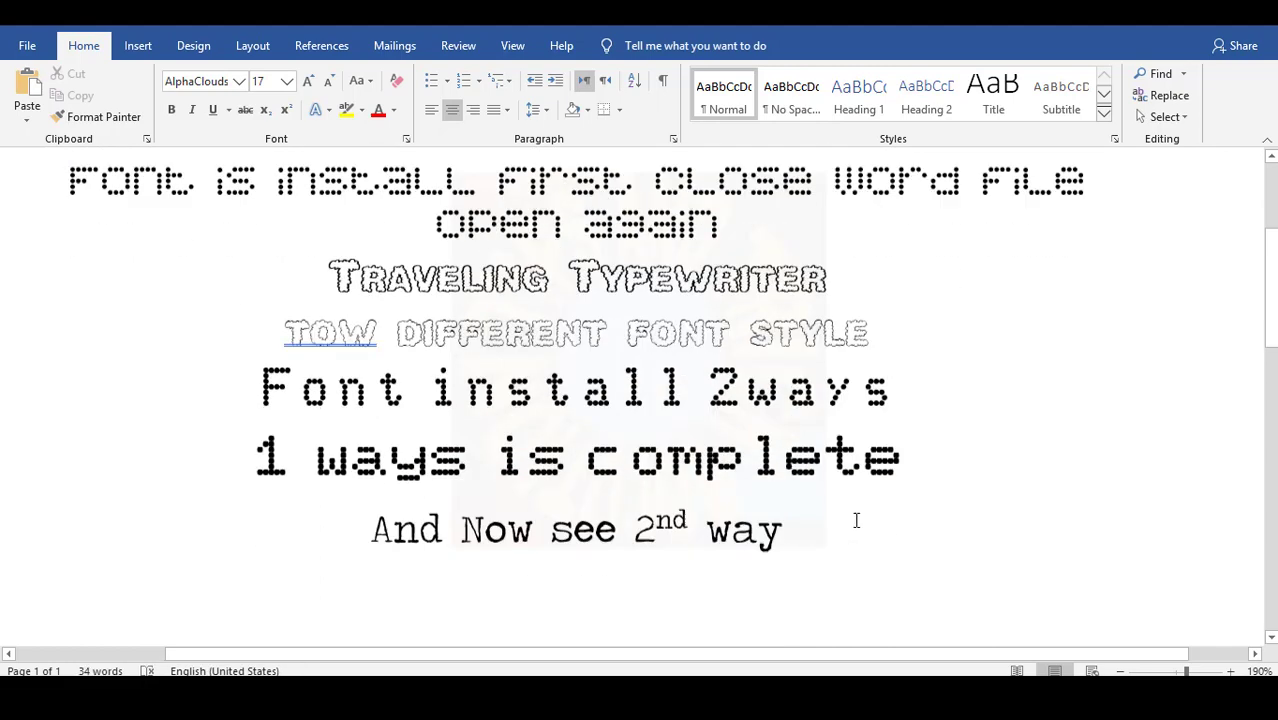
click(857, 376)
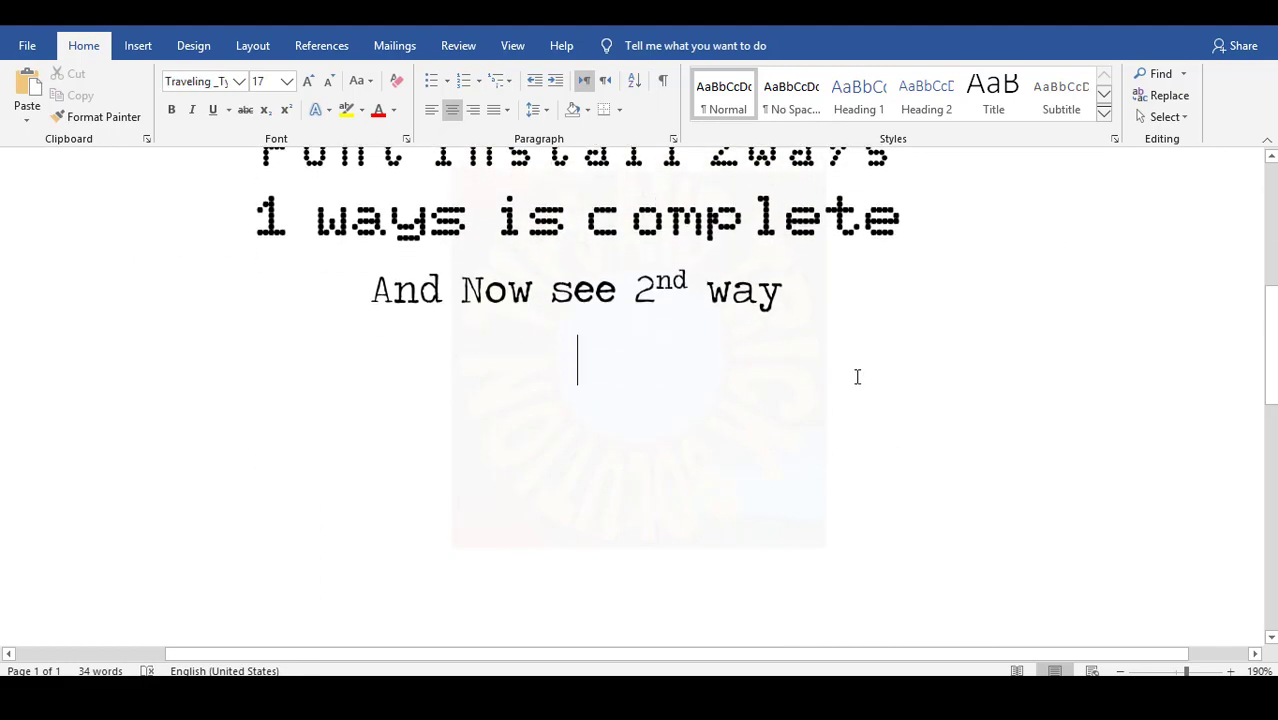
text(thankks)
key(ctrl+BackSpace)
text(Thanks)
key(BackSpace)
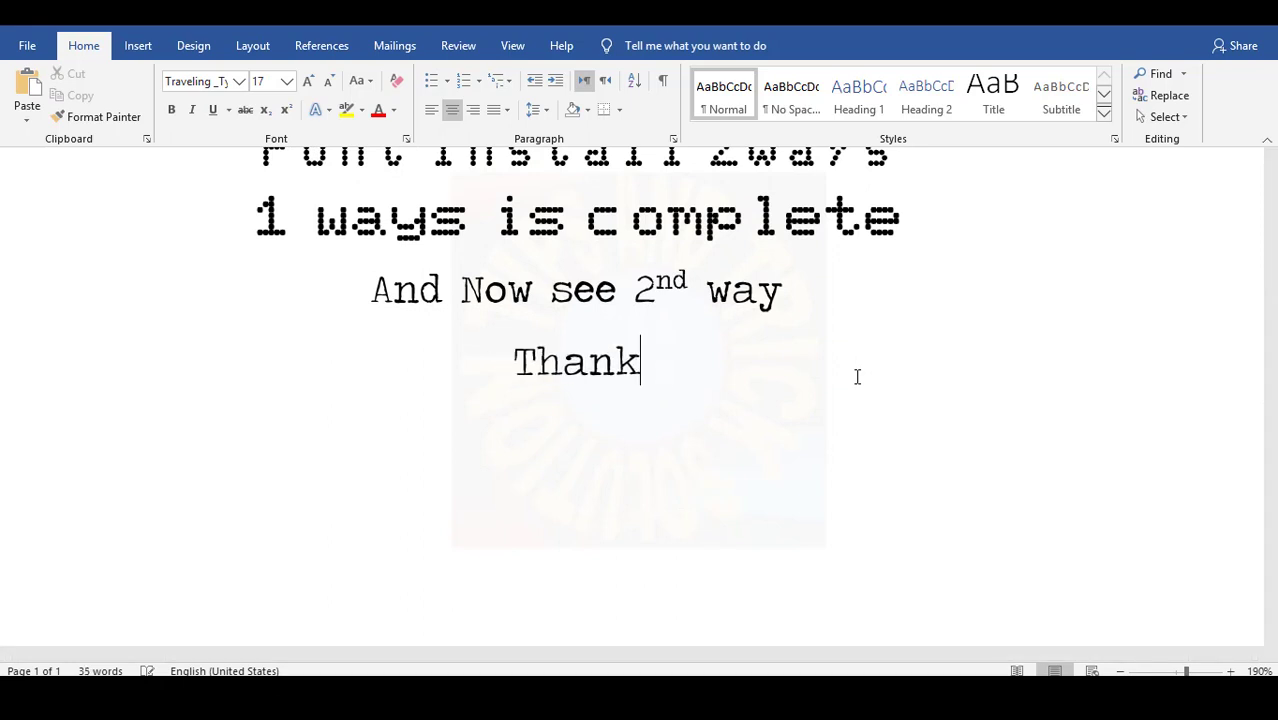
text(s fo)
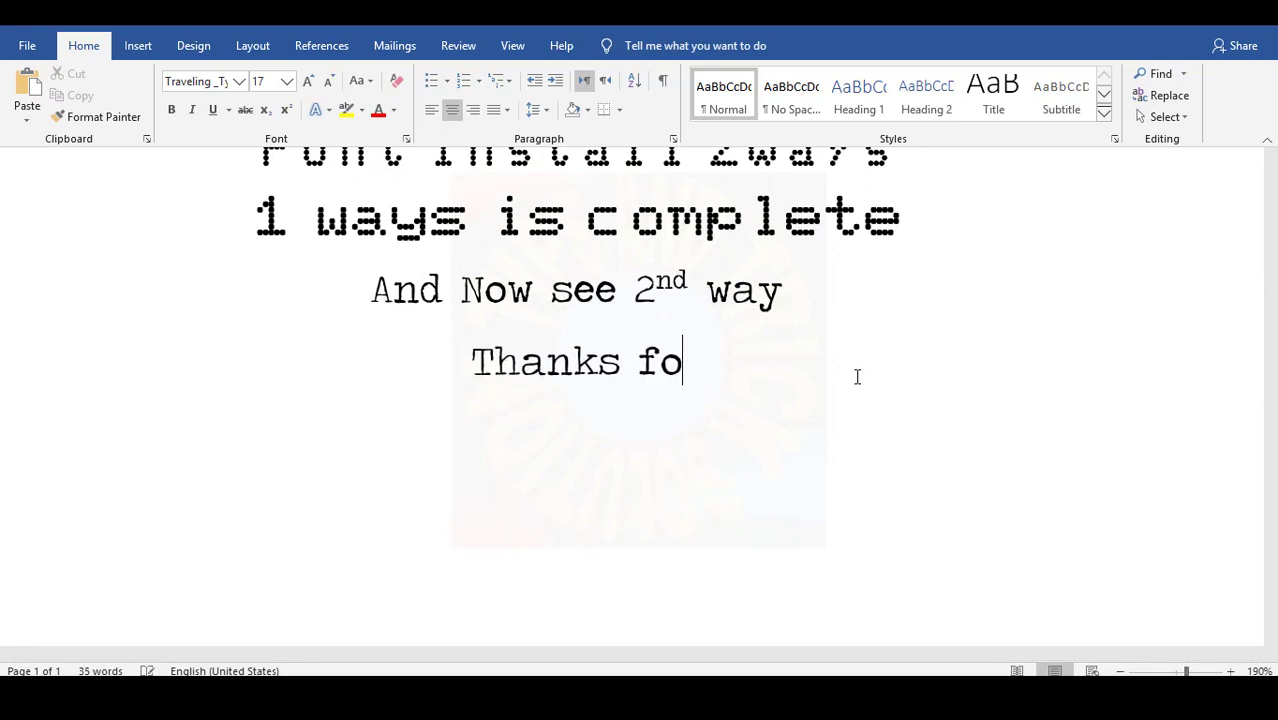
text(r watching pl)
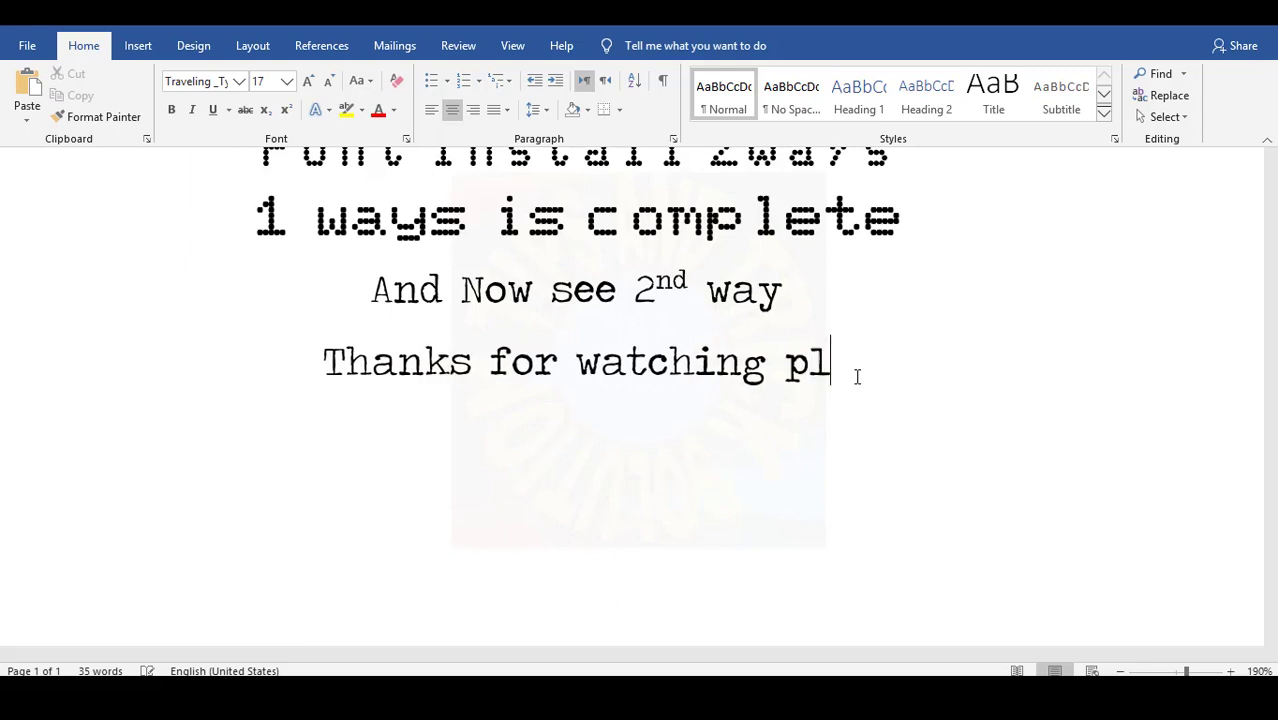
text(ease s)
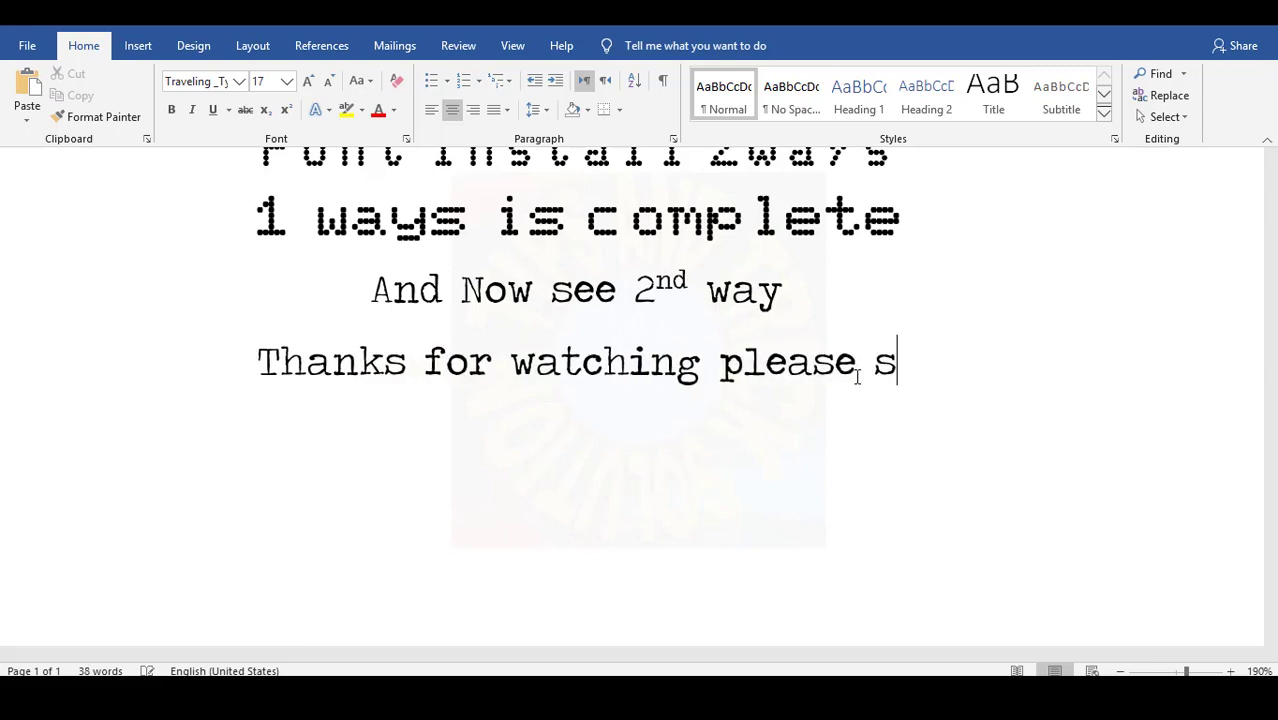
text(ubscribe our)
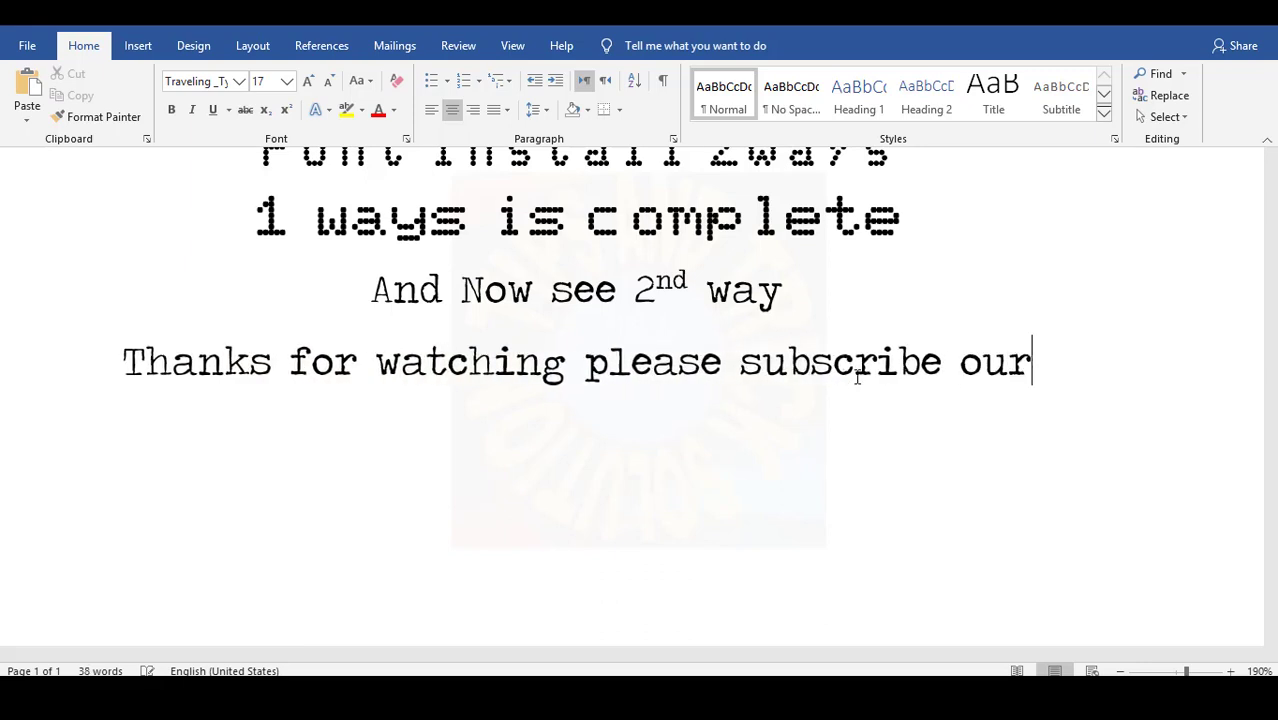
text( channel for more u)
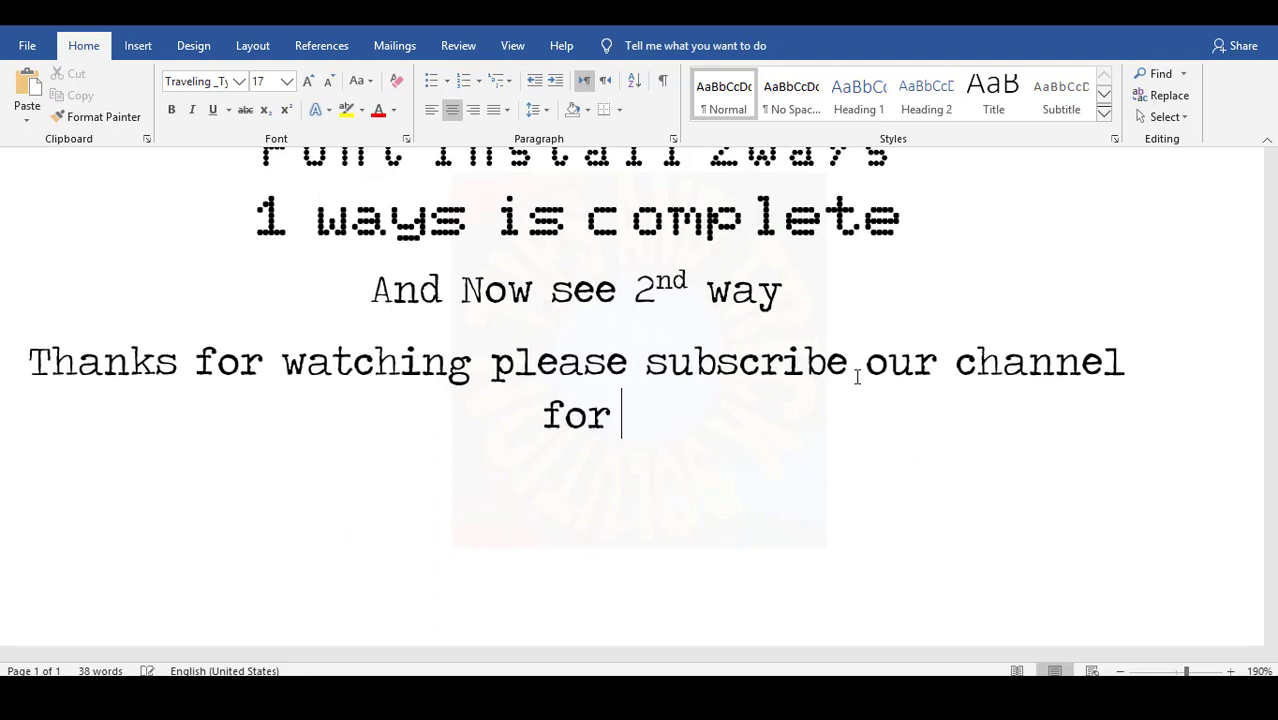